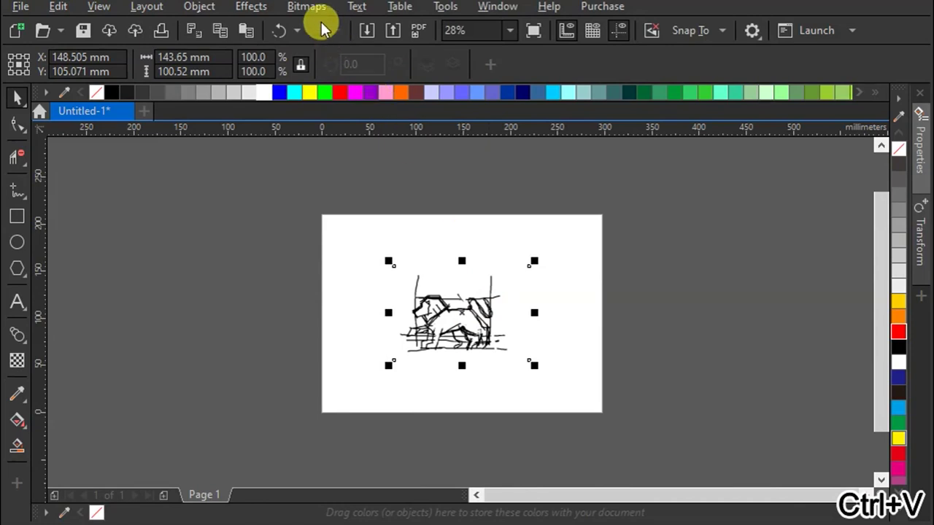
Step: Convert the pasted sketch to a 300 dpi RGB bitmap with transparent background and enlarge it to about 189 x 132 mm
click(299, 29)
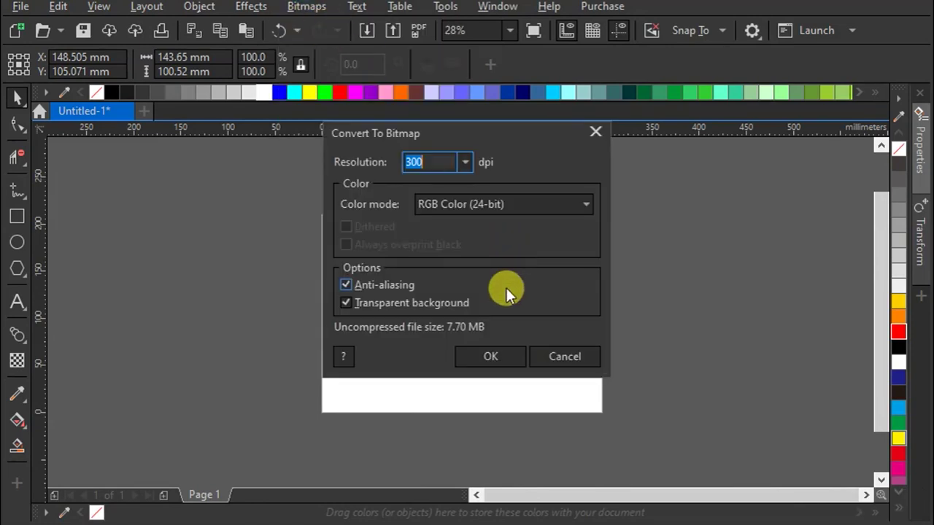
click(482, 356)
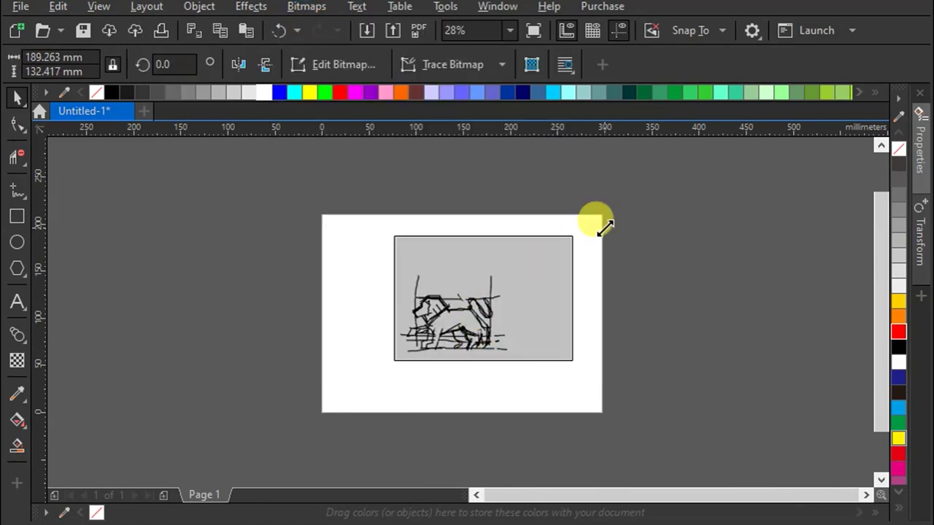
right_click(488, 303)
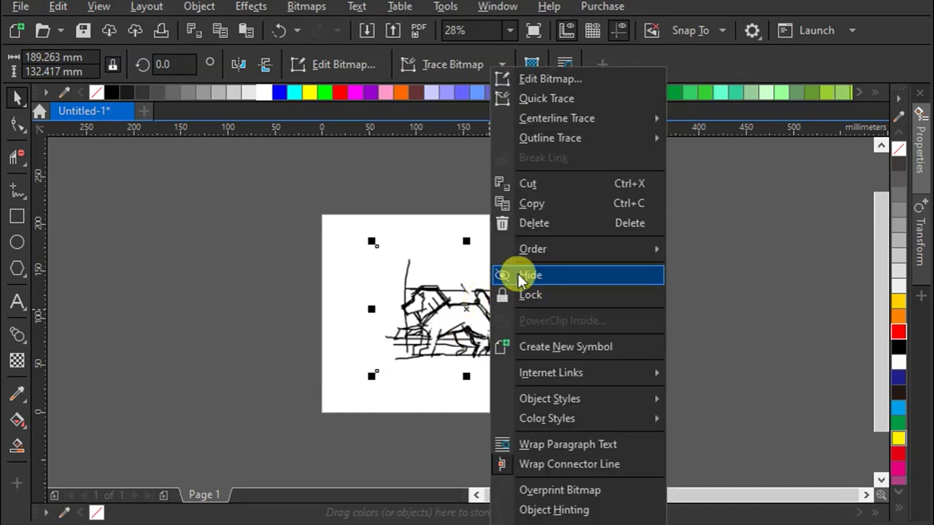
Step: Apply a uniform transparency of 78 to the sketch bitmap and lock it in place
click(18, 366)
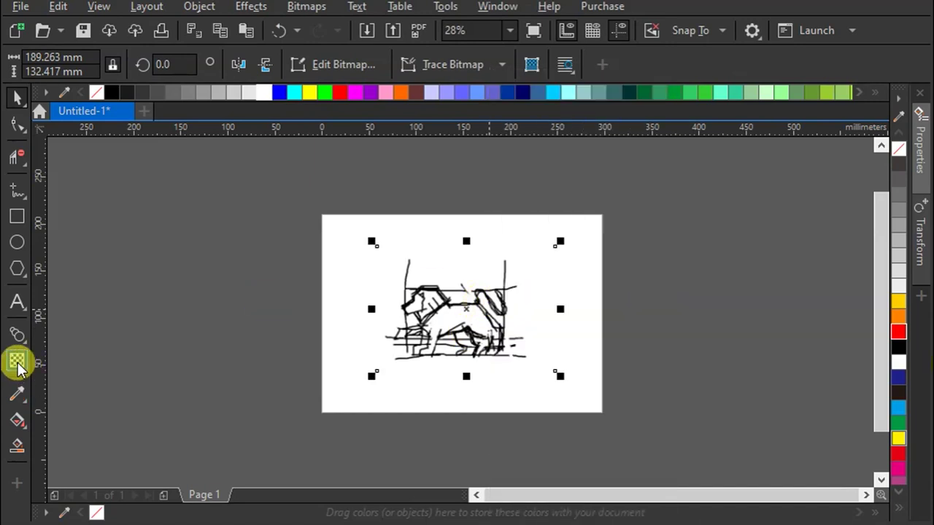
click(42, 67)
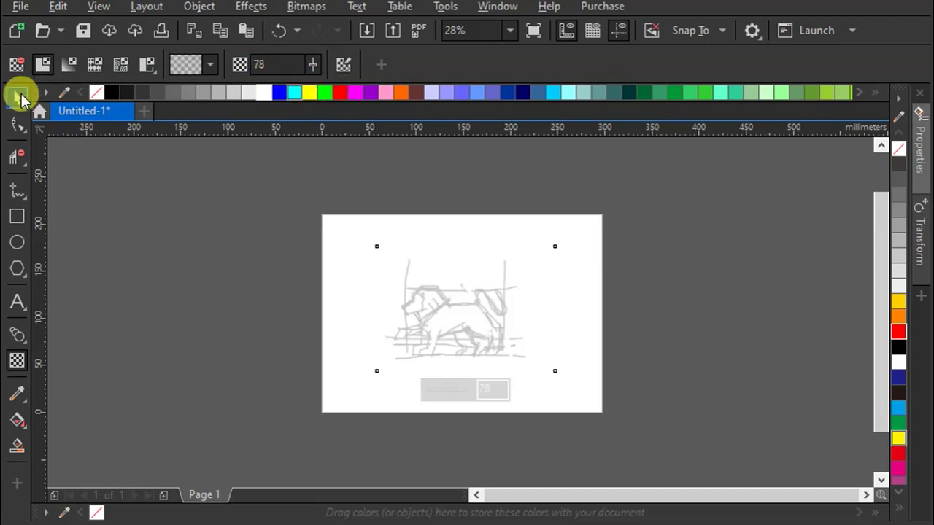
click(17, 93)
right_click(501, 309)
click(550, 294)
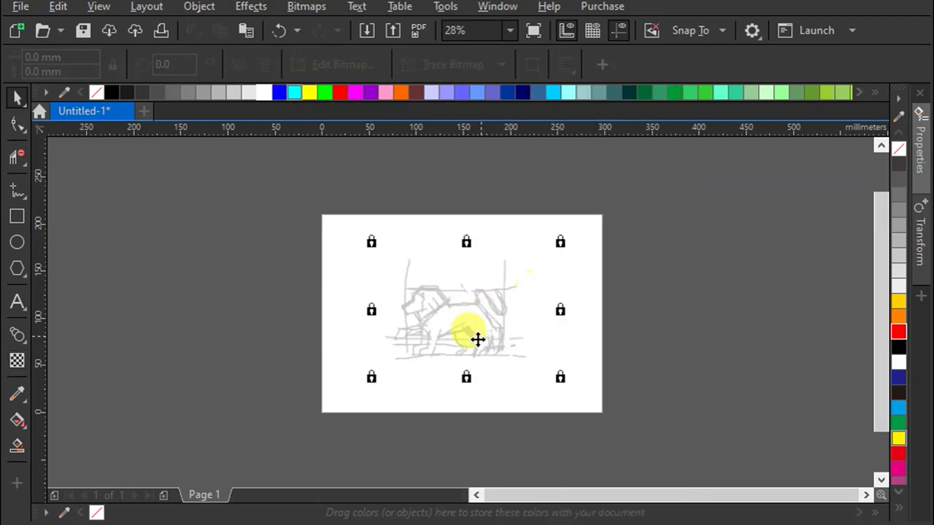
key(shift+F4)
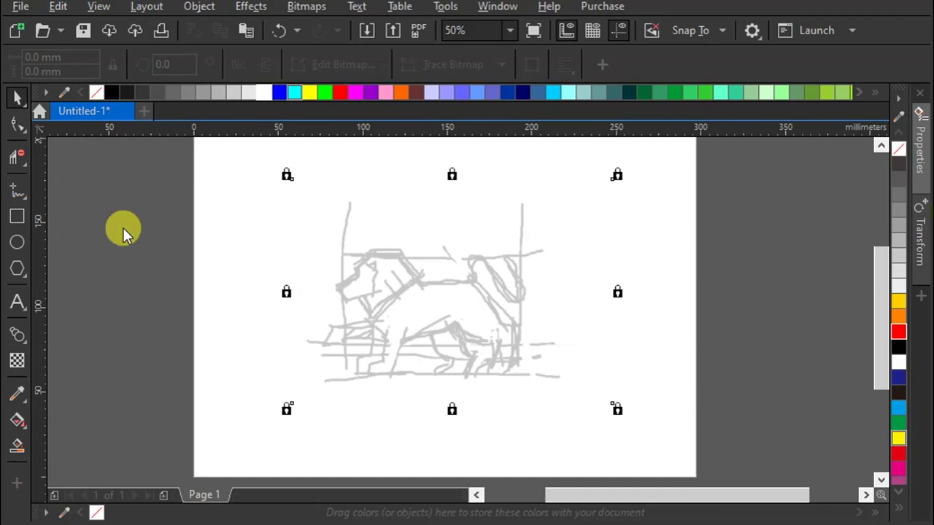
Step: Draw guide rectangles over the sketch: one about 148 x 75 mm around the body, a tall one at each end, and one above the back line
key(F6)
drag(302, 251, 553, 376)
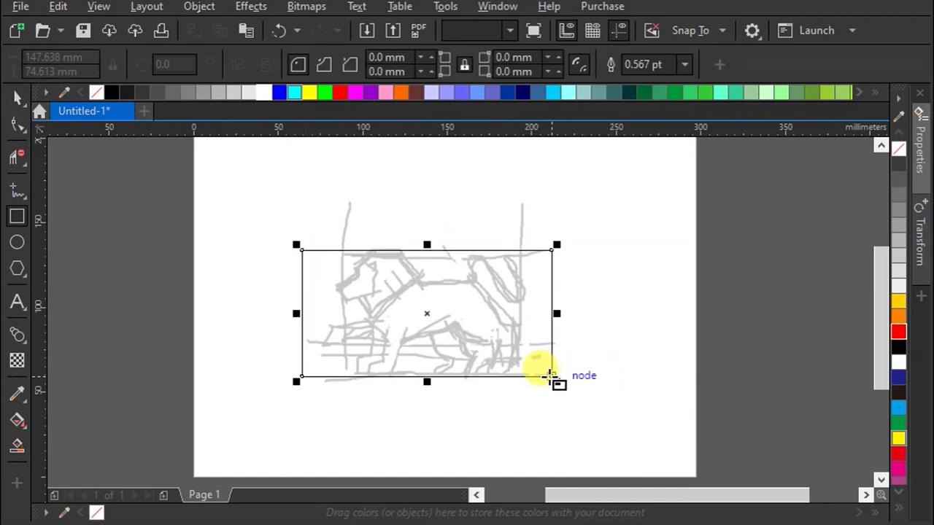
drag(258, 203, 342, 426)
drag(593, 201, 516, 426)
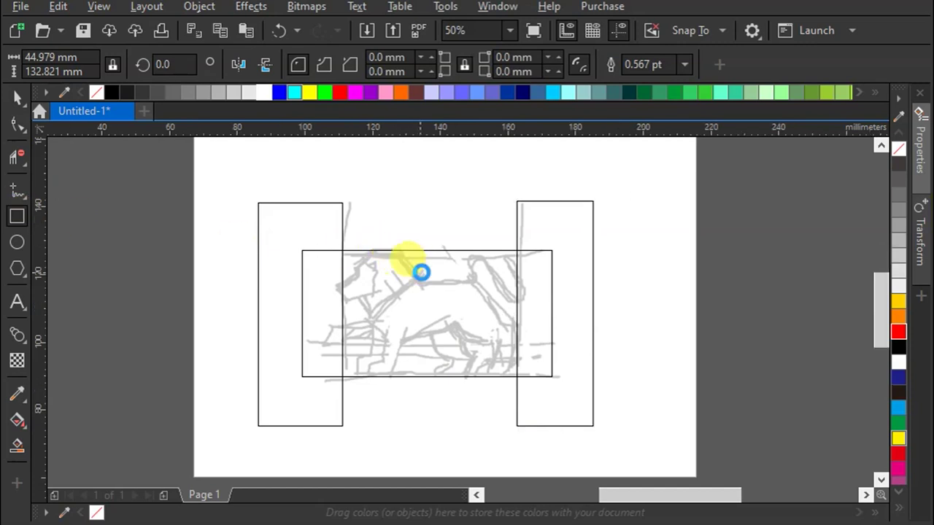
scroll(417, 273, up, 1)
mouse_move(712, 284)
mouse_down()
mouse_move(328, 192)
mouse_move(291, 151)
mouse_up()
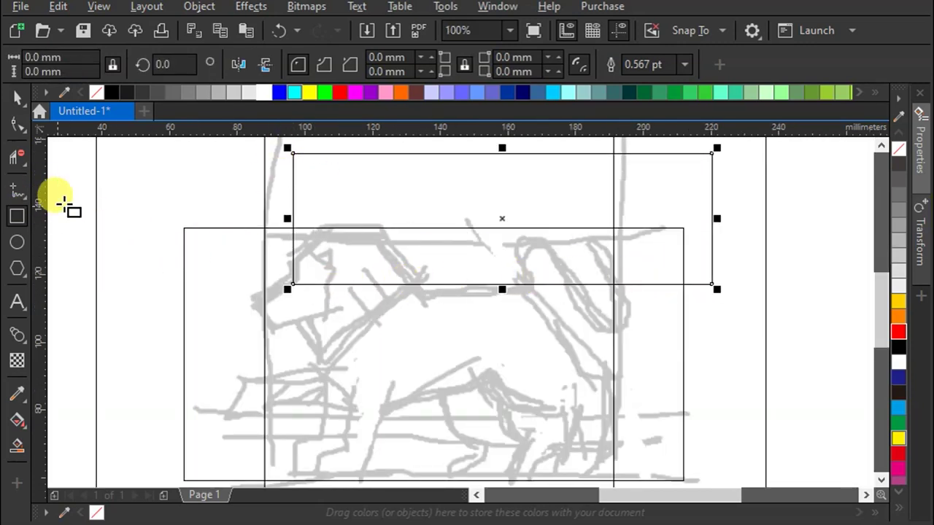
Step: Trace the animal's face as a closed straight-sided outline, following the forehead, muzzle, chin and cheek of the sketch
click(26, 199)
click(54, 211)
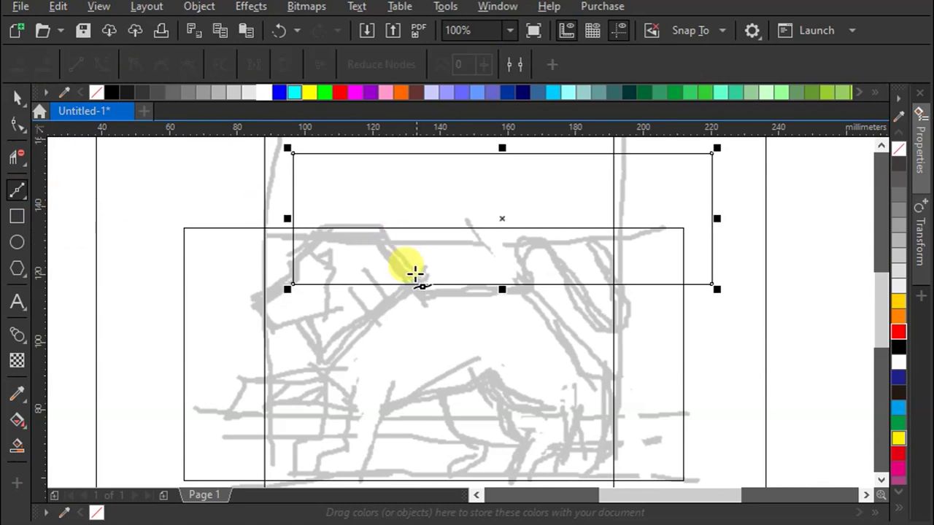
scroll(293, 262, up, 1)
click(347, 188)
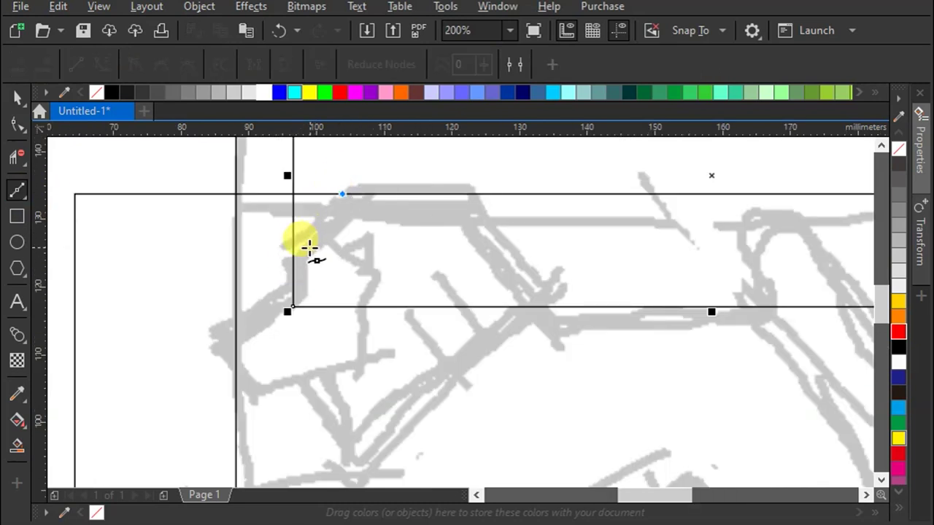
click(289, 259)
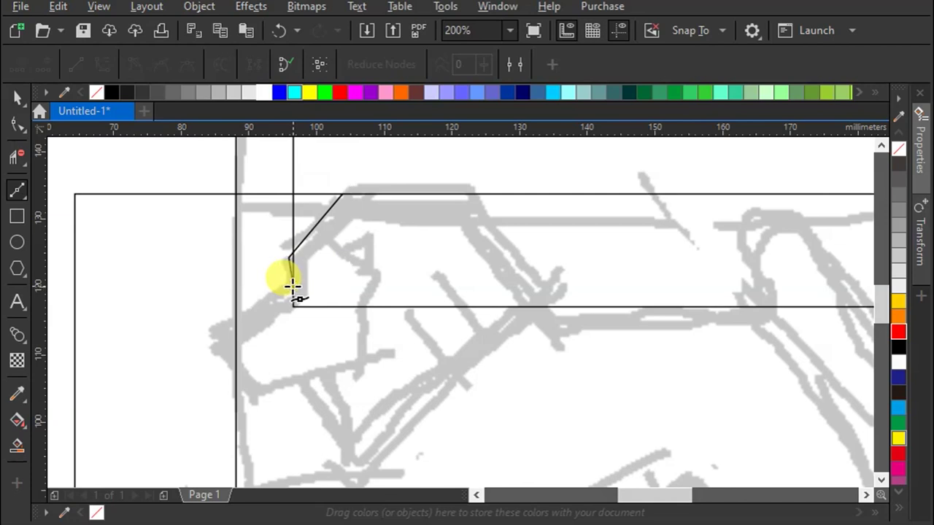
click(292, 285)
click(230, 334)
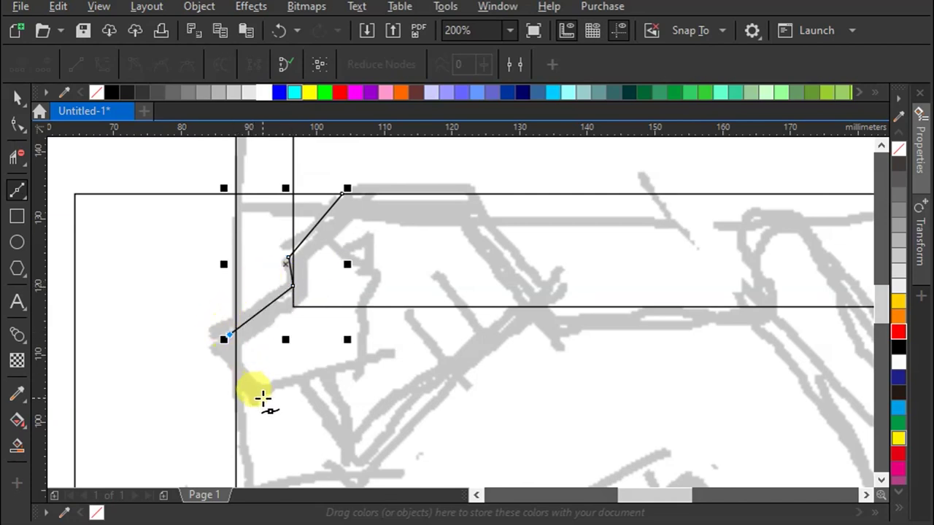
click(259, 394)
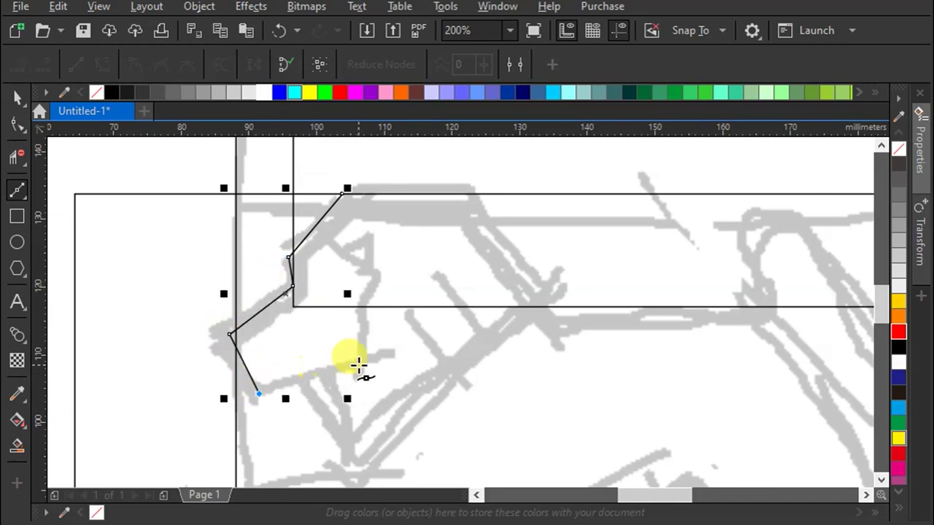
click(360, 363)
click(389, 275)
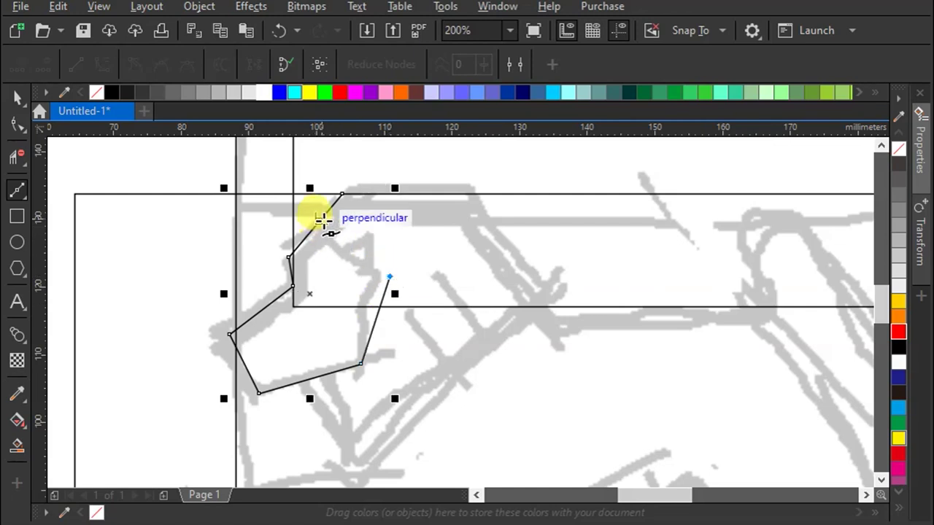
click(322, 218)
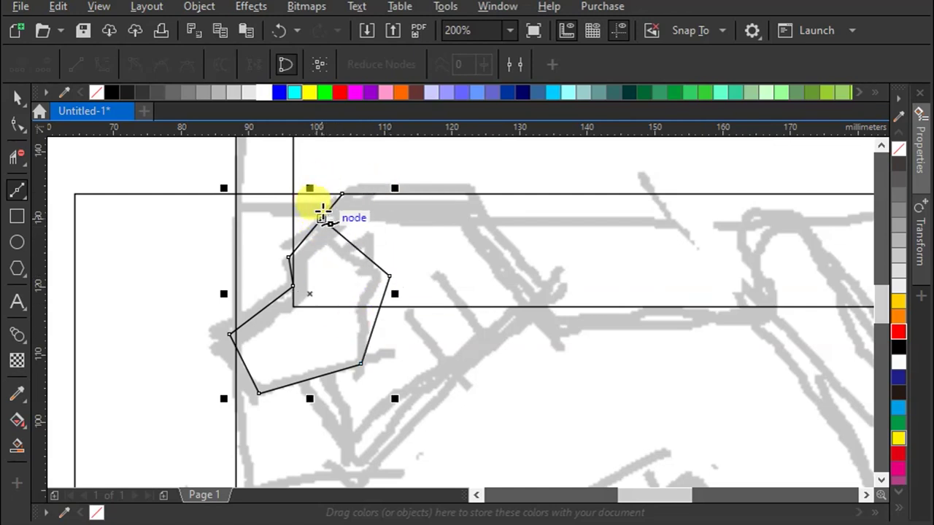
Step: Trace the mane with straight segments from the forehead over the head, down to the chest and back to the face's lower edge
click(334, 196)
click(477, 193)
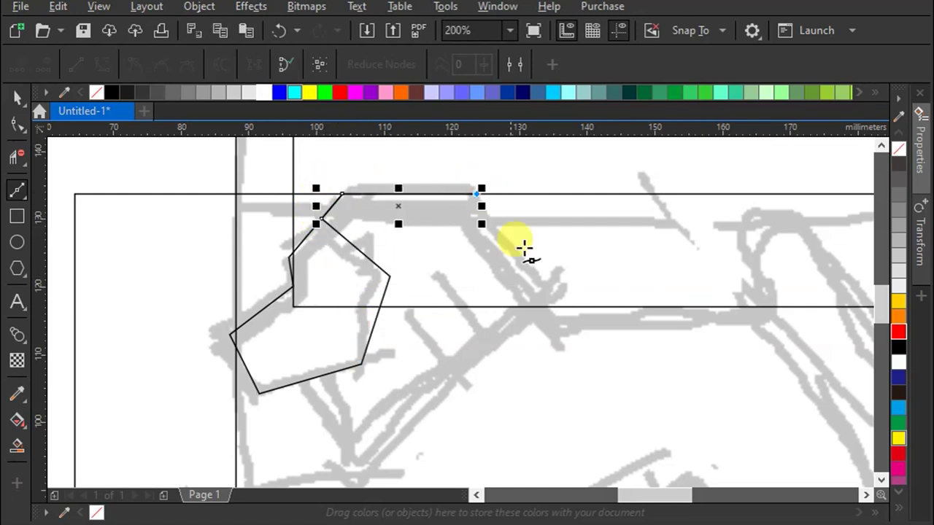
click(538, 309)
scroll(511, 197, down, 2)
click(440, 332)
click(412, 283)
Step: Trace the body outline from the mane's rear corner along the back, down the rump and around the hind leg and paw
click(18, 191)
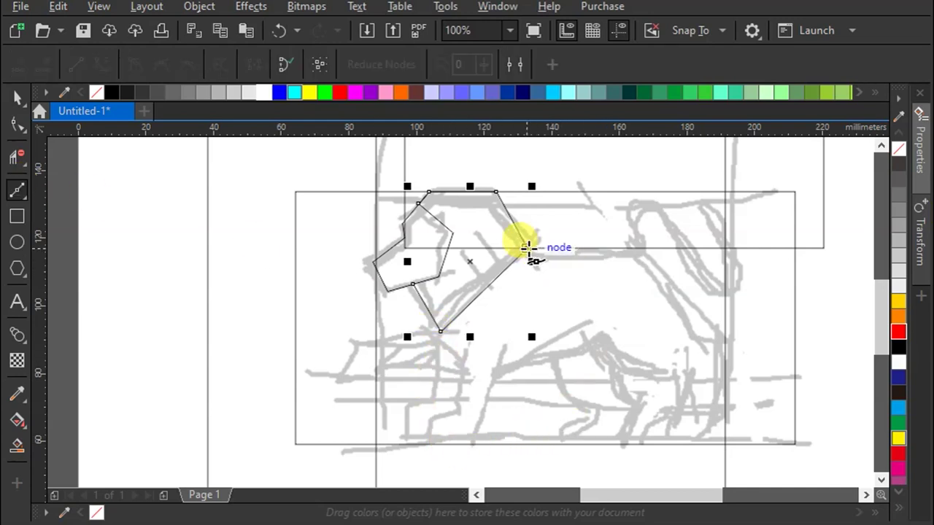
click(526, 248)
click(639, 248)
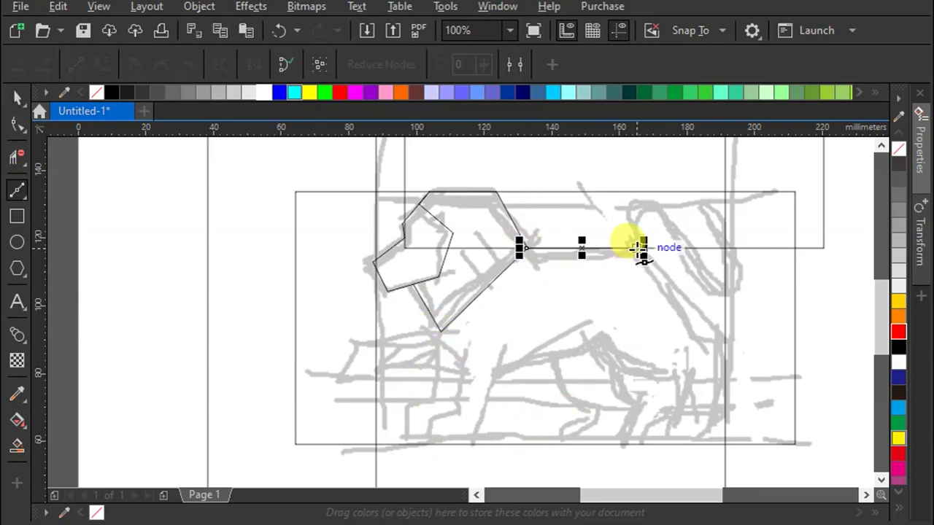
click(693, 337)
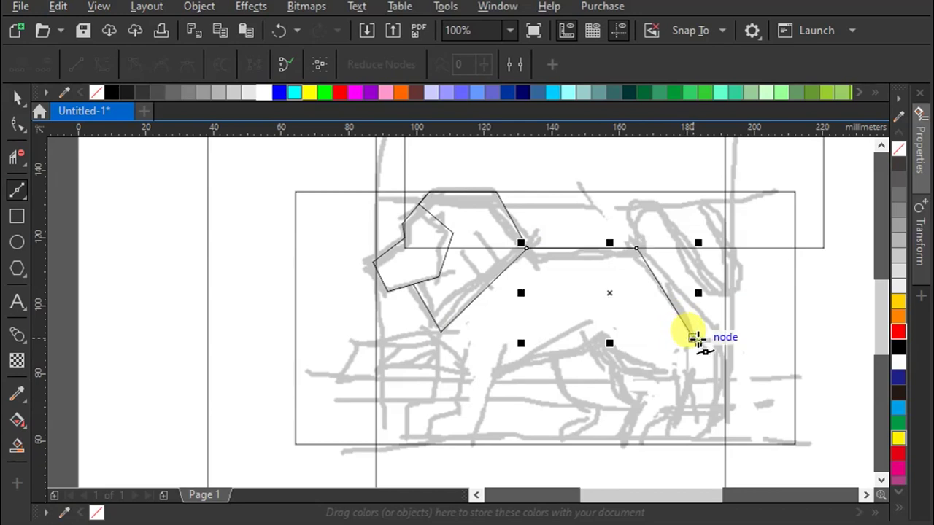
click(725, 338)
click(725, 406)
click(698, 444)
click(640, 444)
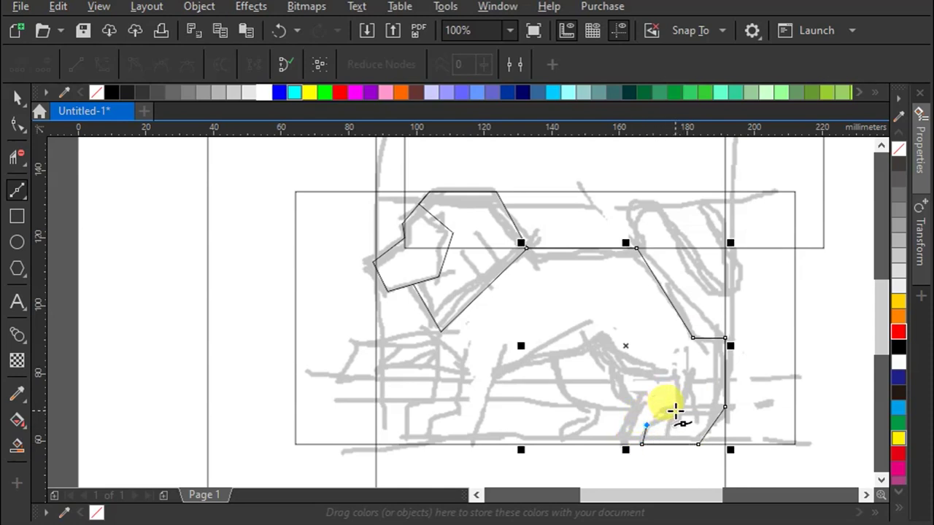
click(674, 410)
click(674, 378)
Step: Continue the body outline along the belly and around the front leg and paw, closing it along the mane's edge
click(600, 345)
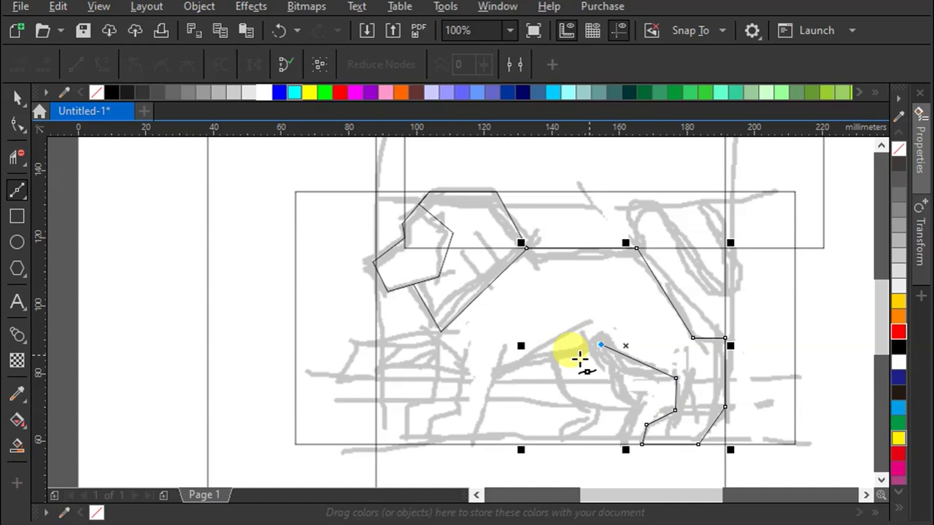
click(496, 371)
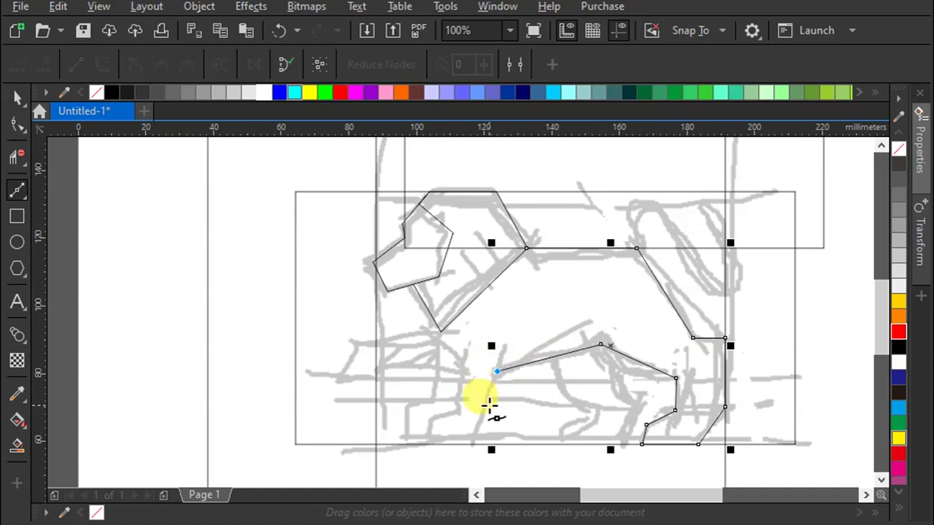
click(474, 443)
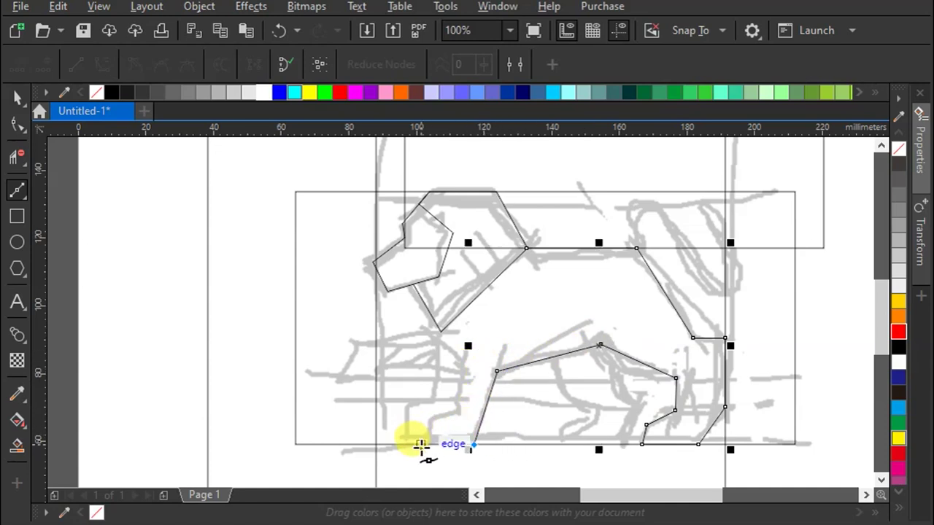
click(420, 445)
click(427, 423)
click(452, 410)
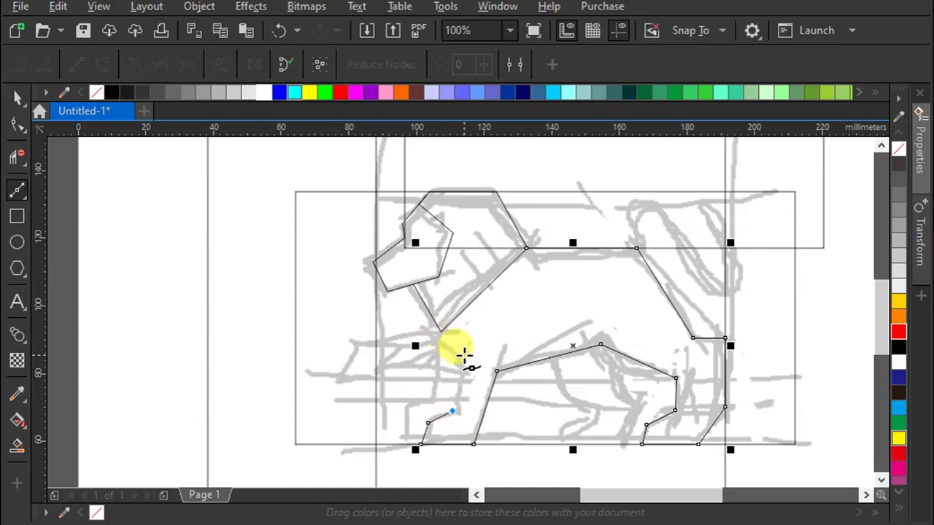
click(458, 357)
click(441, 332)
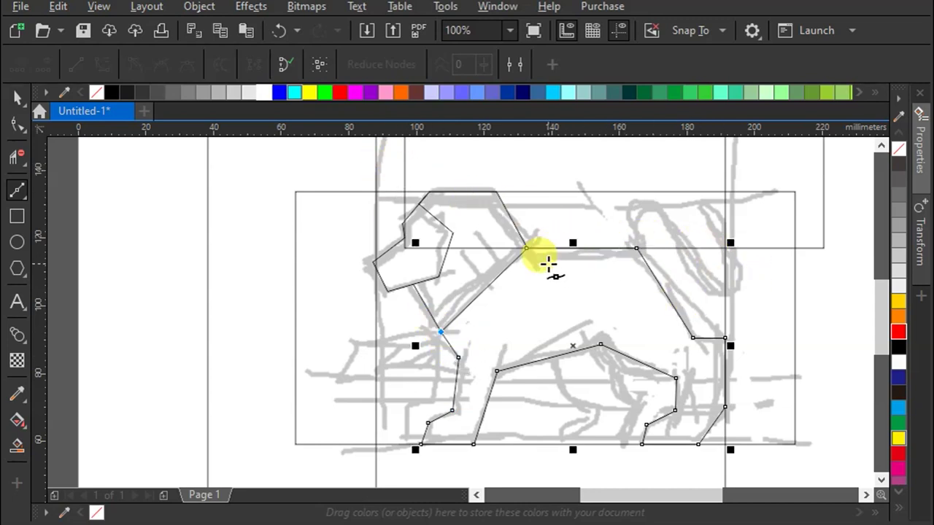
click(523, 247)
click(17, 218)
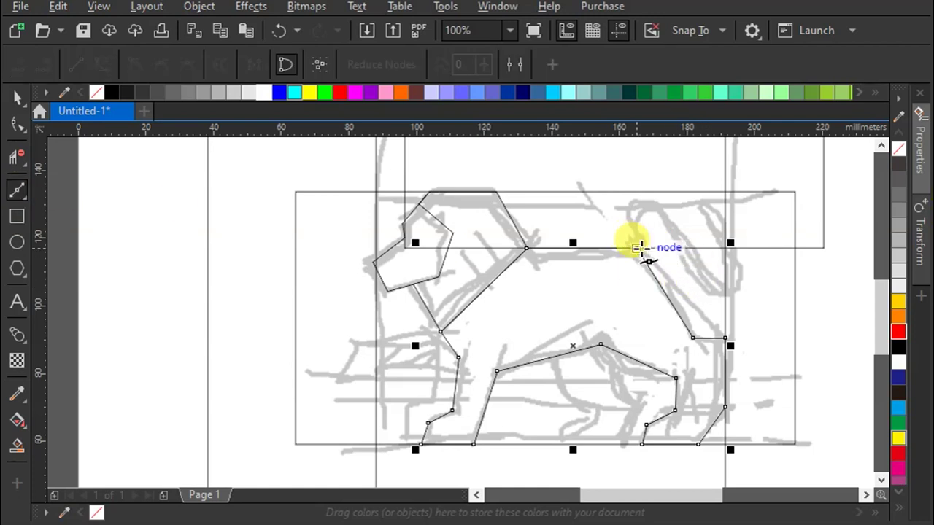
Step: Trace the tail with straight segments from the rump's upper corner, around the arched outer edge and down to its tip, ending on the upper guide line
scroll(637, 247, up, 1)
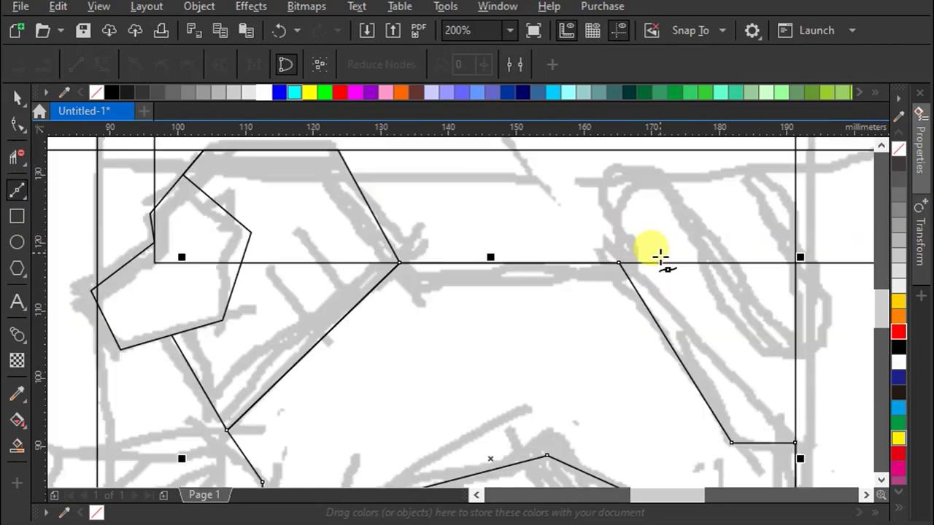
click(619, 261)
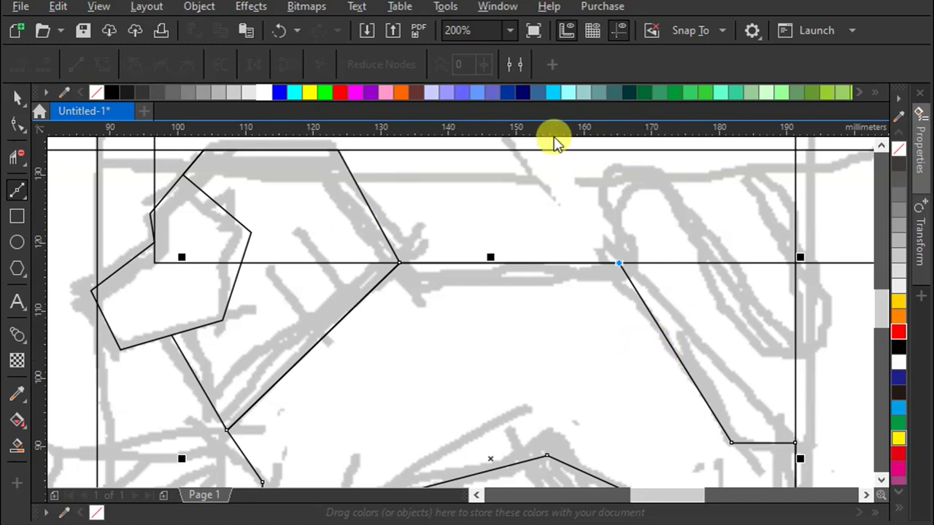
click(582, 191)
drag(612, 148, 581, 191)
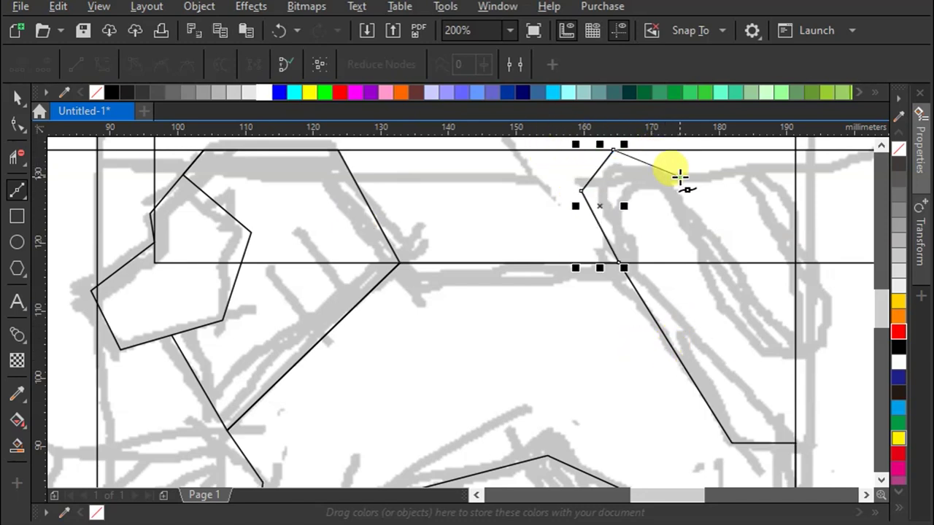
drag(679, 175, 679, 177)
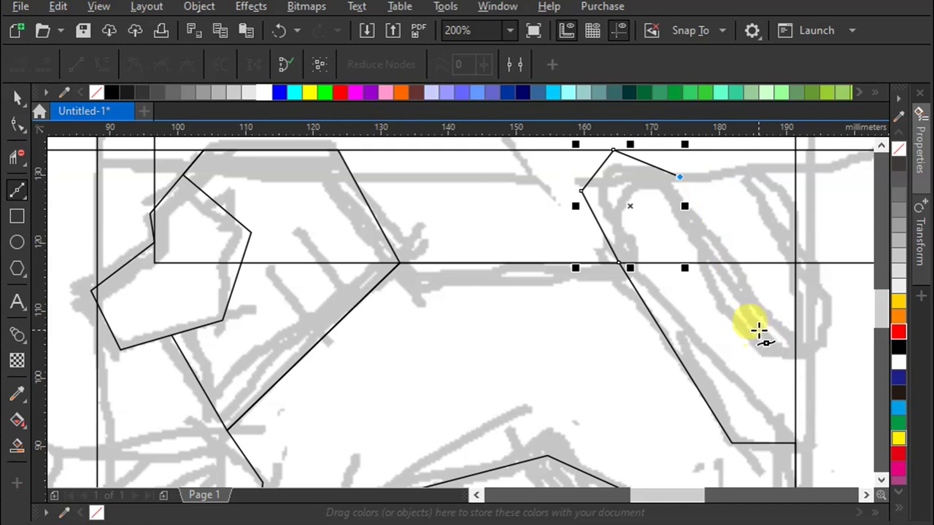
click(757, 330)
click(795, 340)
click(795, 292)
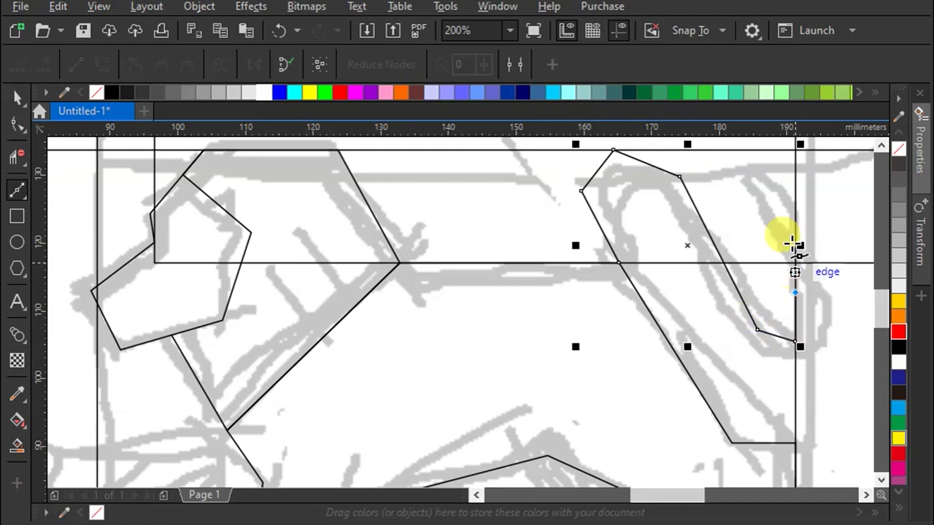
click(736, 149)
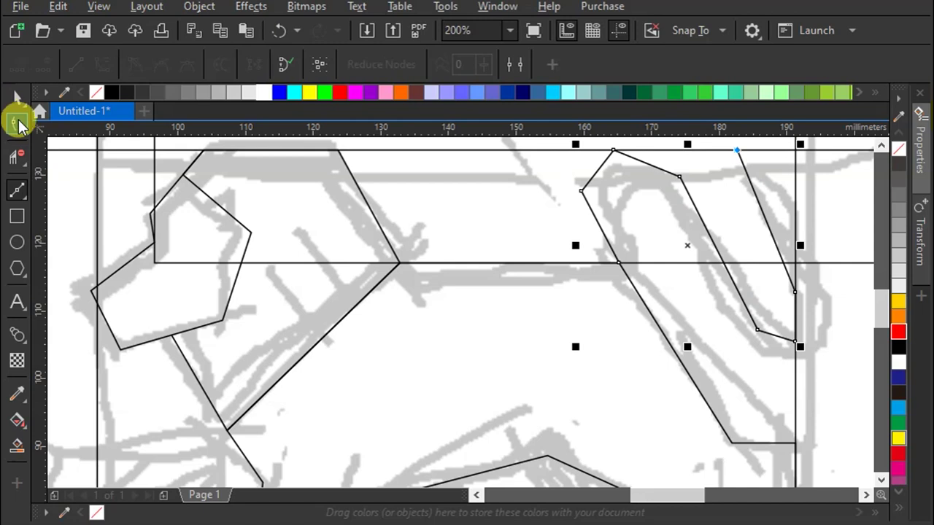
Step: Draw a straight line from the mane's chest point down to just above the front paw for the second front leg
scroll(568, 215, down, 2)
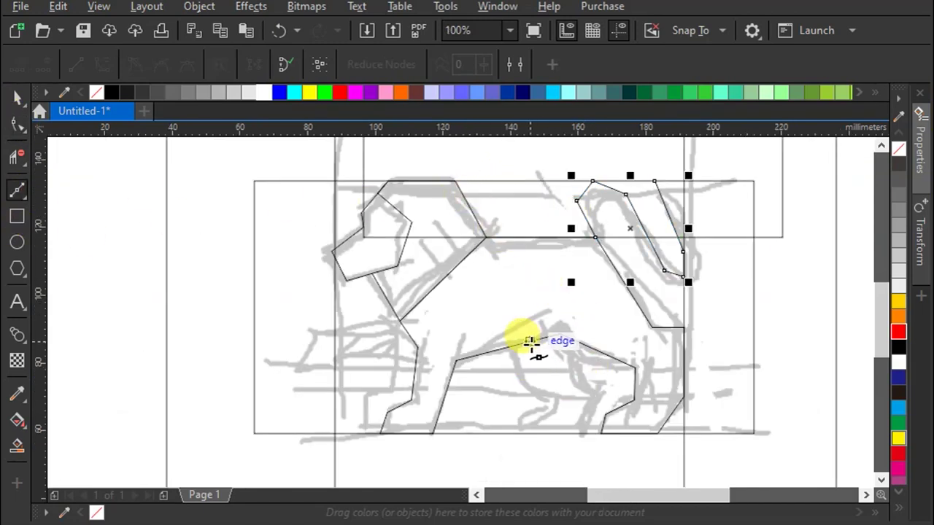
click(400, 319)
scroll(387, 397, up, 2)
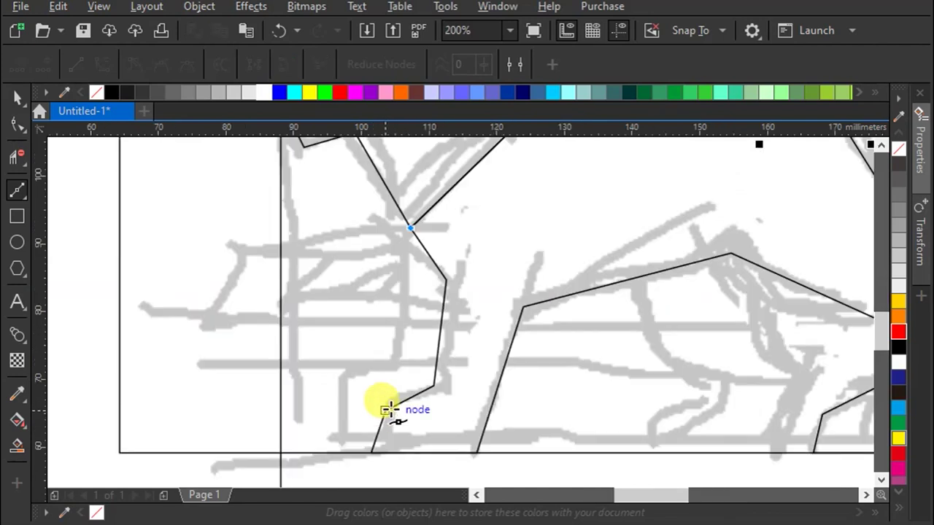
double_click(394, 377)
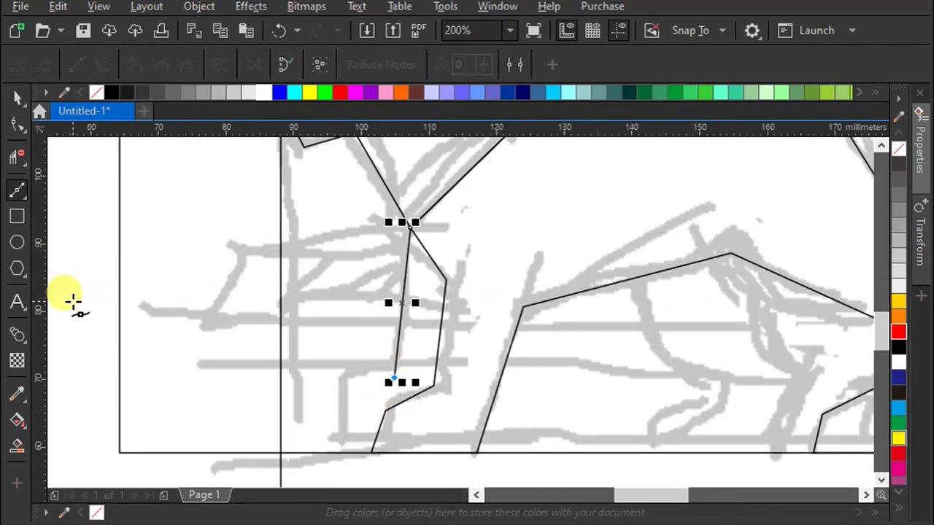
Step: Draw two guide rectangles across the paws from the ground line, about 117 mm wide and about 6 mm and 10 mm high
click(17, 218)
drag(544, 452, 248, 415)
scroll(230, 334, down, 2)
drag(394, 386, 652, 396)
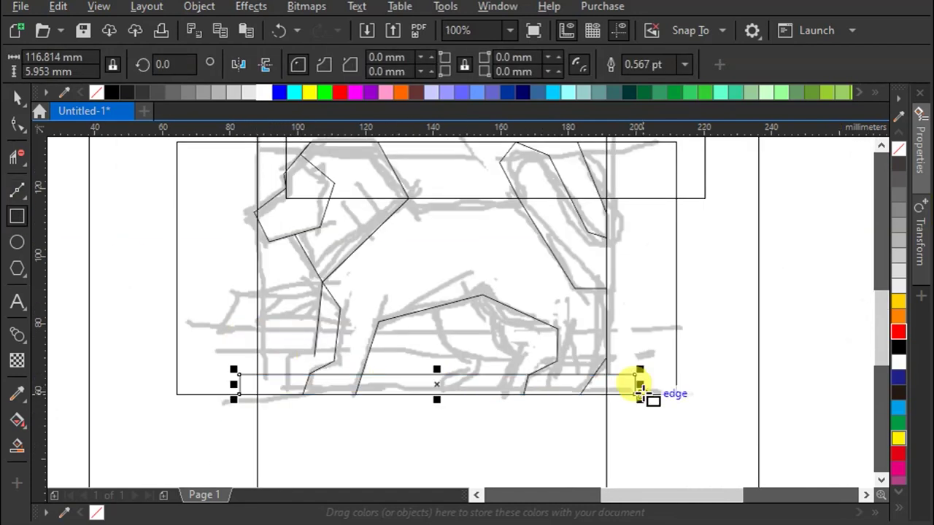
scroll(500, 387, up, 2)
drag(478, 327, 479, 306)
scroll(615, 307, down, 1)
scroll(240, 304, up, 1)
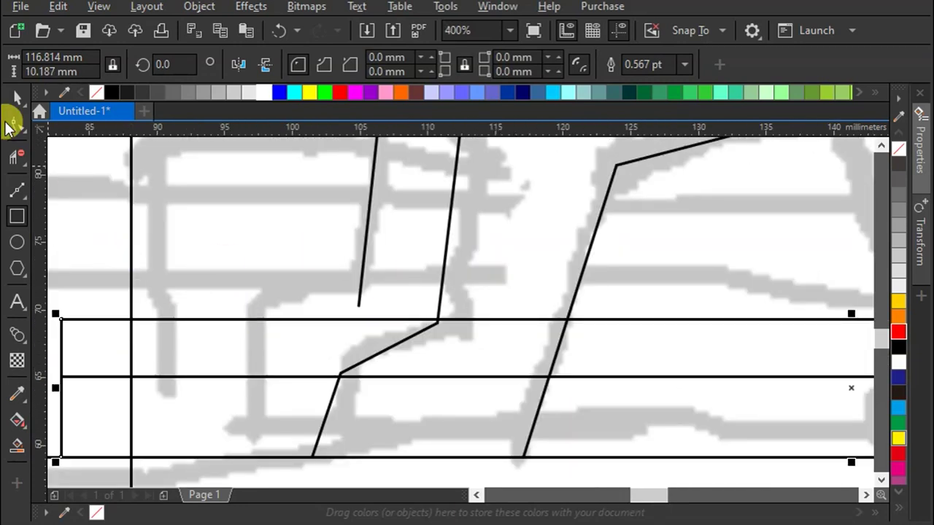
Step: Snap the front leg's ankle and paw nodes onto the upper edges of the two paw guide rectangles
key(F10)
click(414, 334)
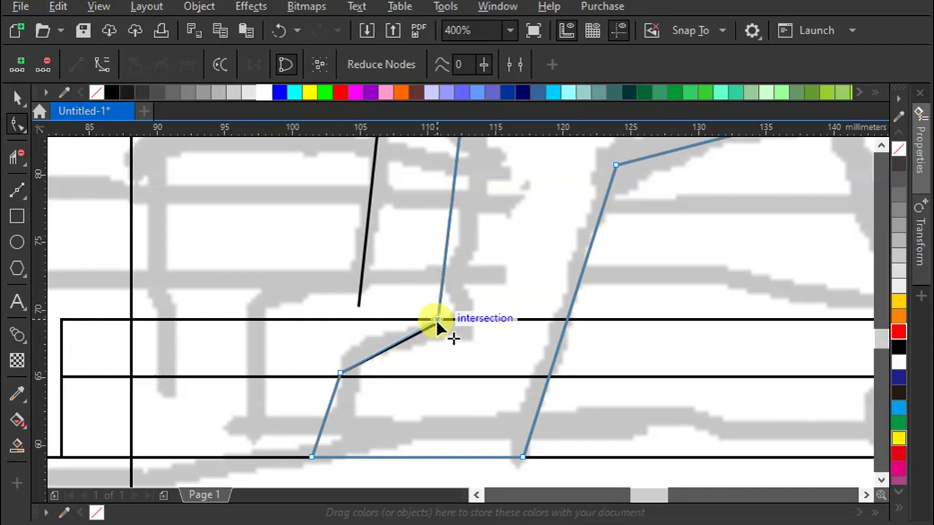
drag(337, 375, 336, 377)
Step: Trace the front paw's leading edge as a separate open line from the ground through the paw corner to the ankle
key(F5)
click(312, 457)
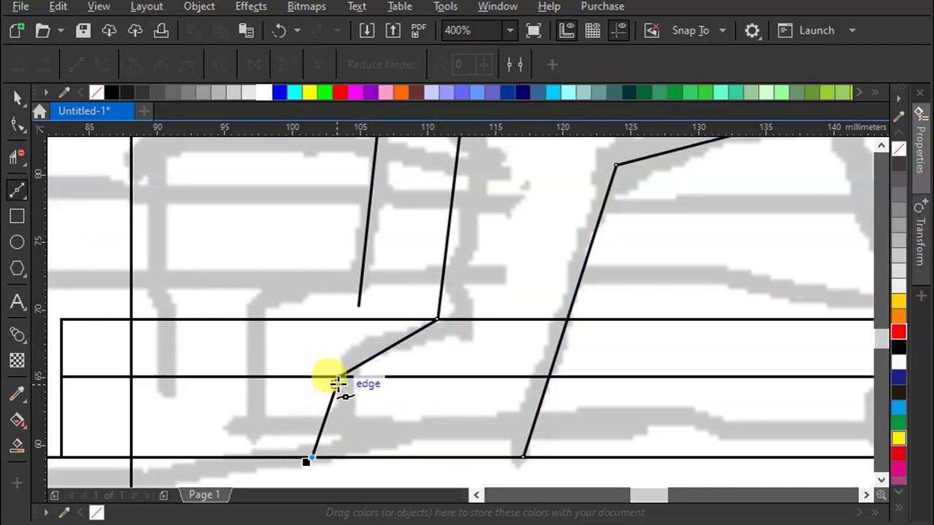
click(339, 376)
double_click(432, 319)
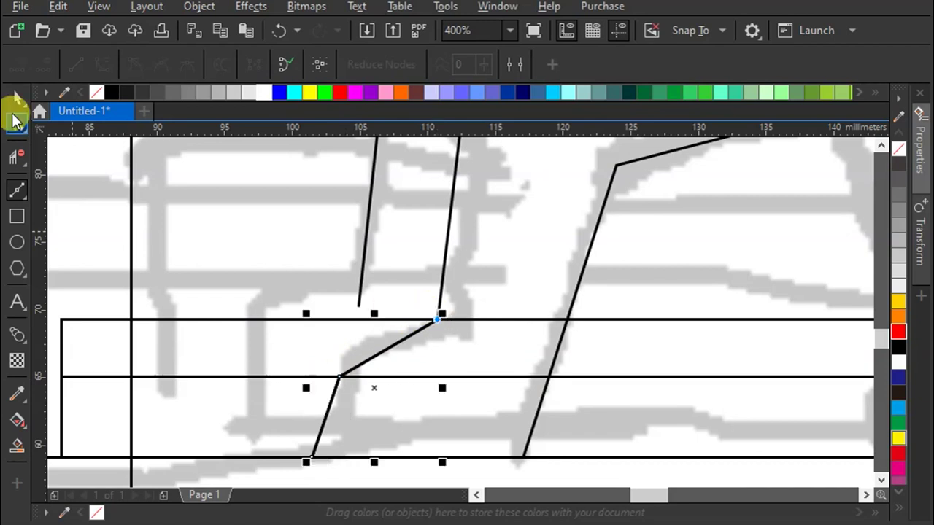
Step: Move the paw line forward along the guides and attach the second front leg line's lower end to its ankle
click(17, 97)
drag(438, 318, 334, 321)
key(F10)
click(357, 305)
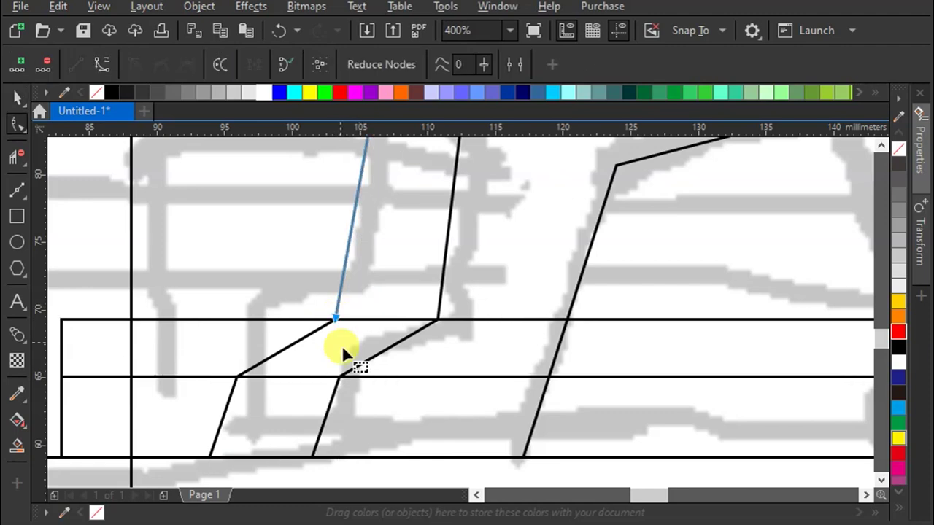
Step: Convert the body outline's segment from the belly peak to the hind leg into a curve and bend it downward
scroll(384, 394, down, 1)
scroll(394, 336, down, 1)
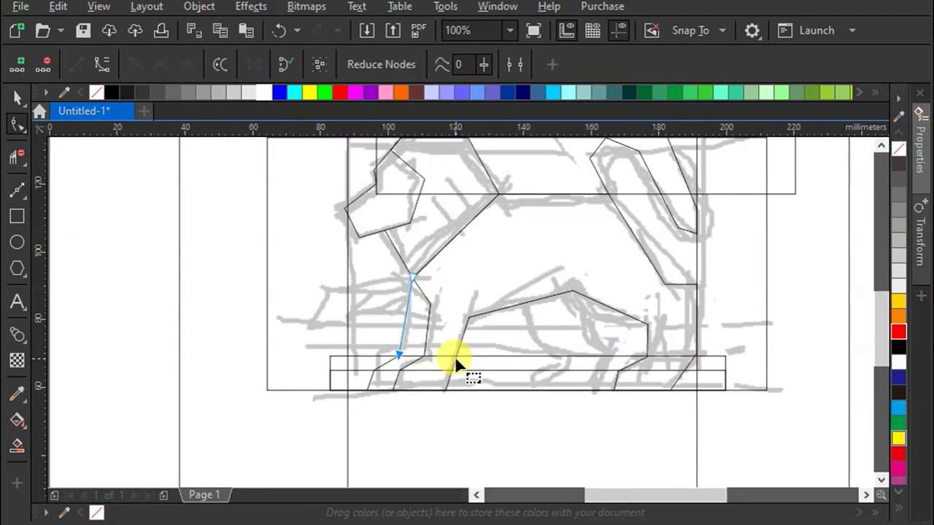
scroll(666, 345, up, 1)
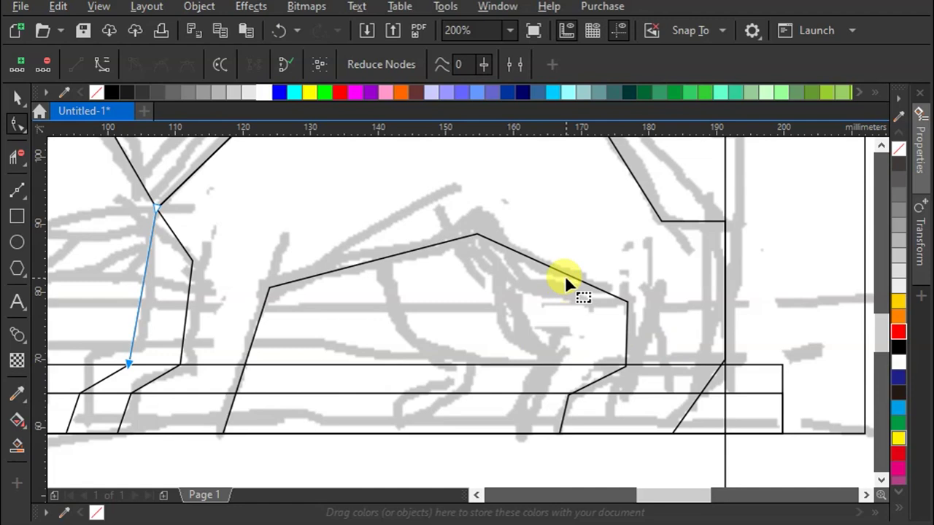
click(566, 271)
right_click(565, 271)
click(614, 384)
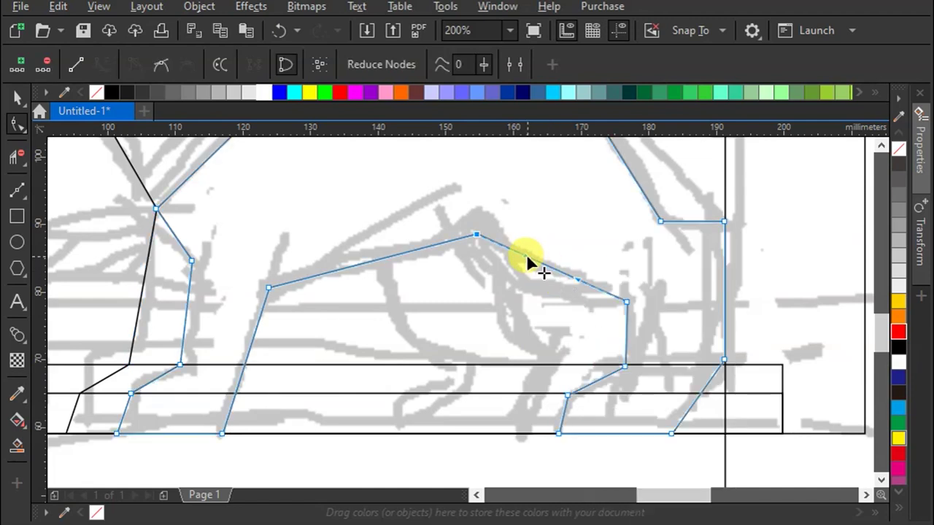
drag(546, 267, 570, 298)
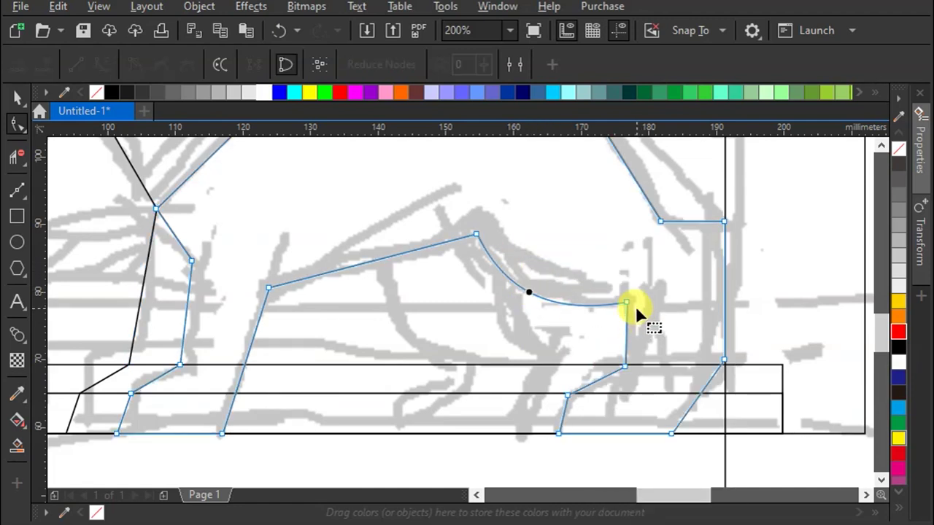
Step: Shift the hind leg's front nodes backward at the knee, ankle and paw to narrow the leg
drag(628, 299, 656, 306)
drag(624, 364, 641, 365)
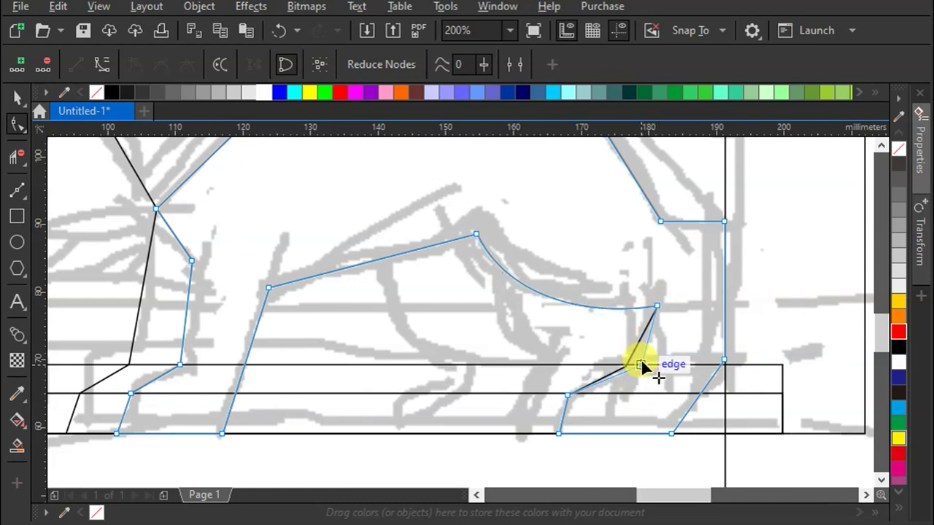
drag(577, 432, 590, 434)
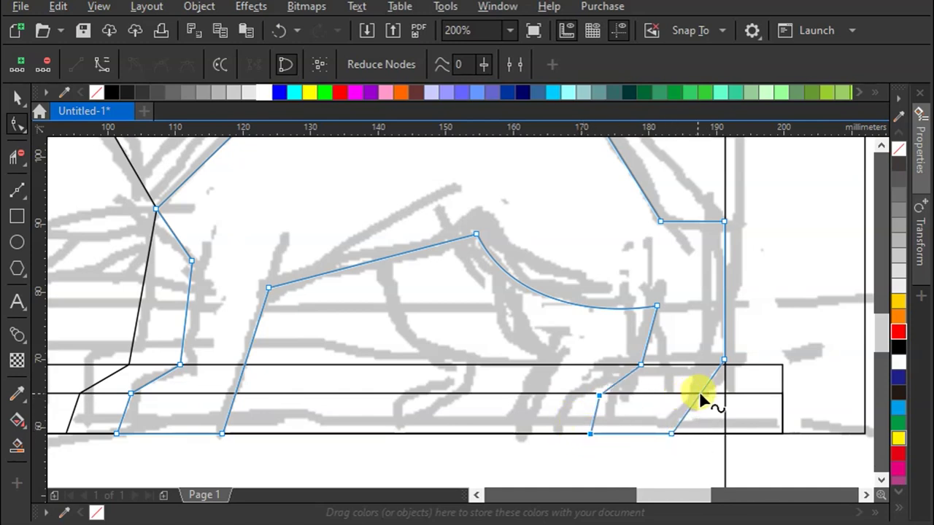
Step: Add a node on the hind leg's rear edge at knee height and remove the lower heel node so the leg tapers to the ground
drag(725, 366, 725, 367)
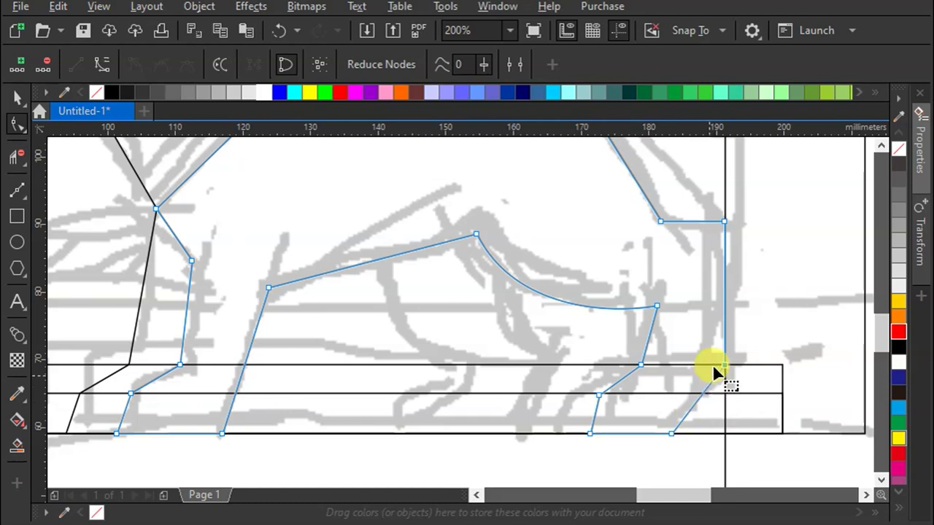
double_click(724, 299)
drag(723, 301, 723, 308)
double_click(724, 363)
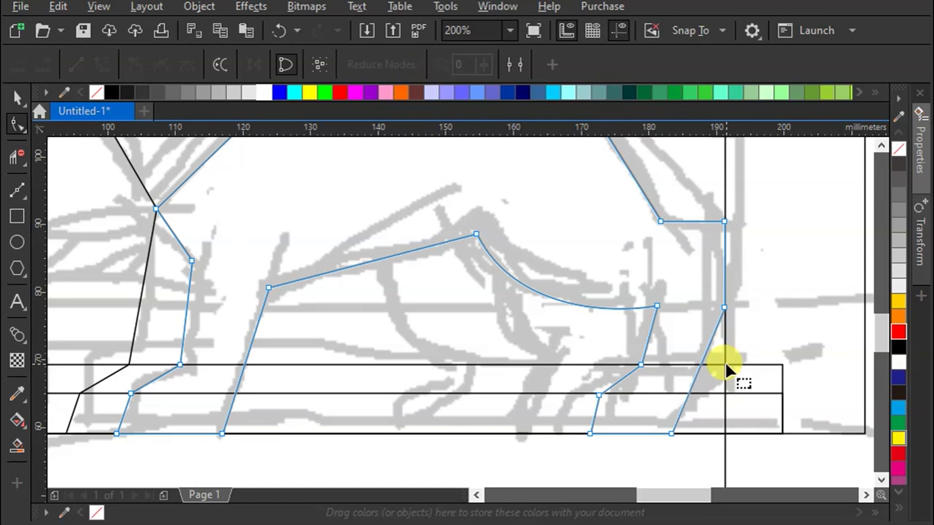
Step: Draw a guide rectangle about 97 by 19 mm from the ground line up to the hind leg's knee height
click(657, 306)
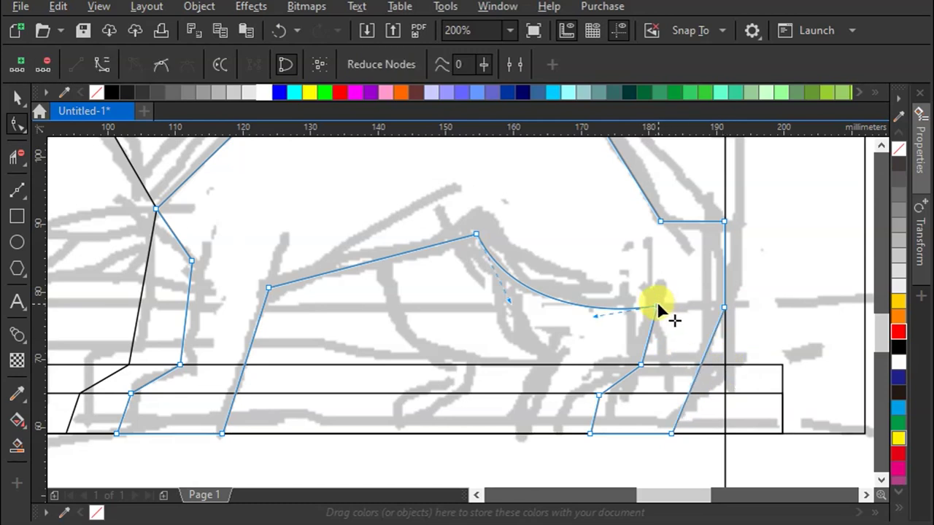
click(17, 216)
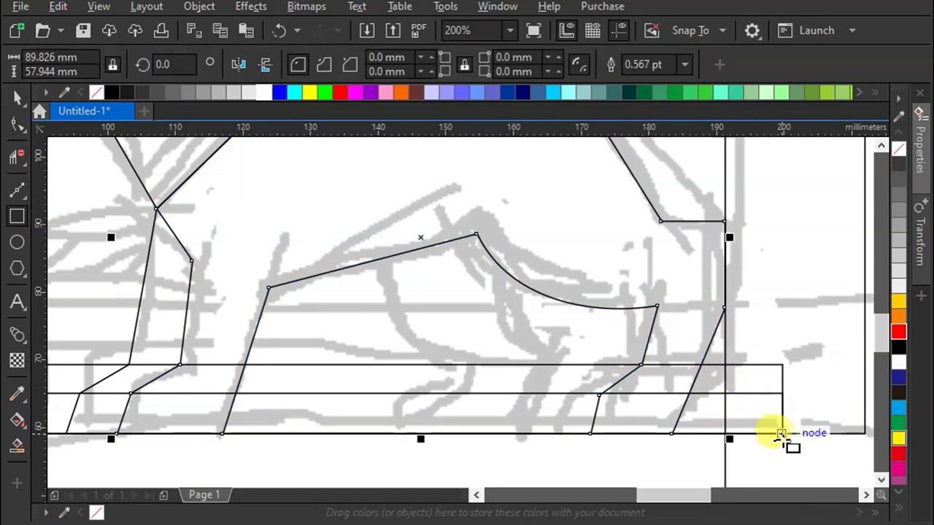
drag(724, 353, 657, 307)
drag(637, 359, 129, 361)
Step: Align the hind leg's front and rear knee nodes to the new guide's upper edge and shift the belly peak slightly backward
click(17, 124)
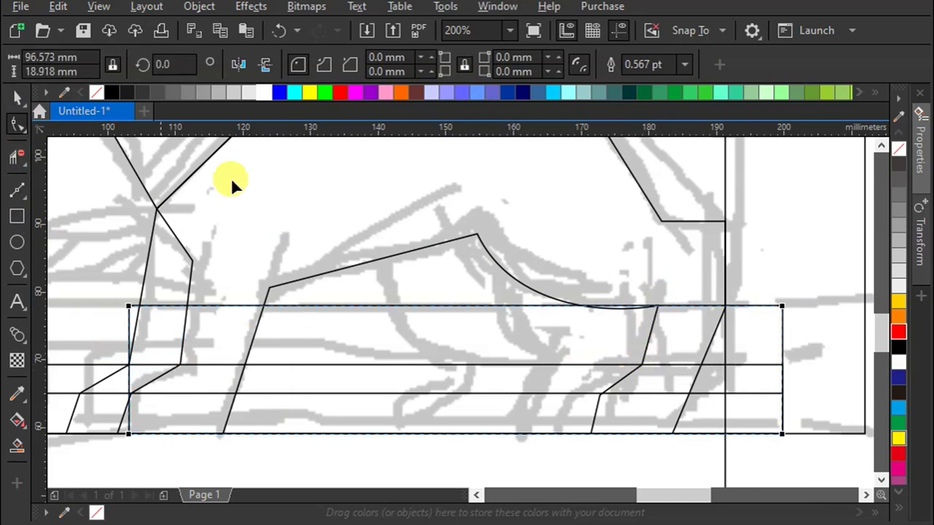
click(716, 316)
click(656, 308)
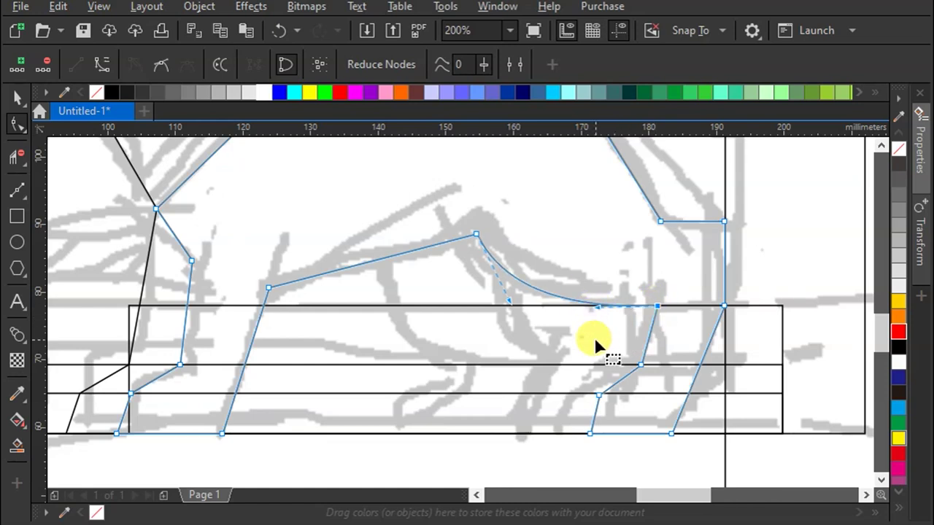
drag(473, 231, 488, 232)
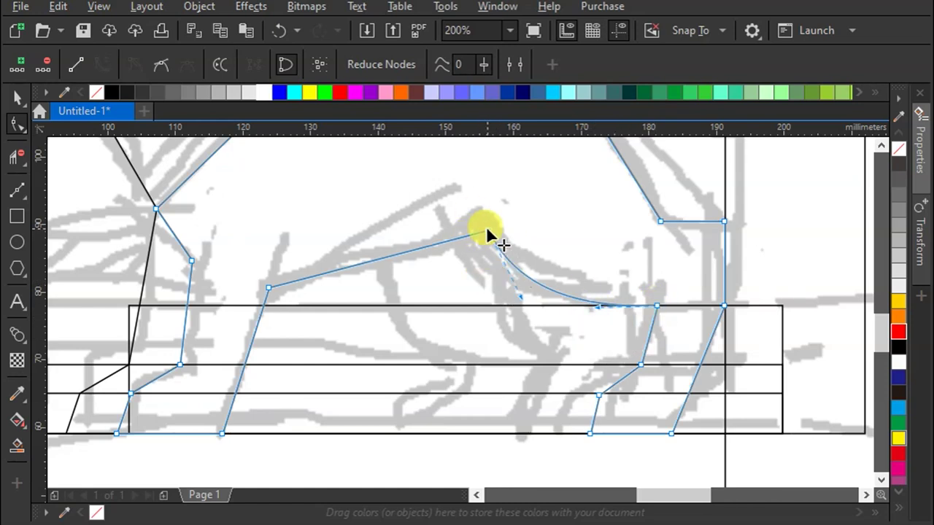
Step: Draw a rectangle about 31 by 36 mm over the hind leg and intersect it with the body outline
scroll(562, 372, down, 2)
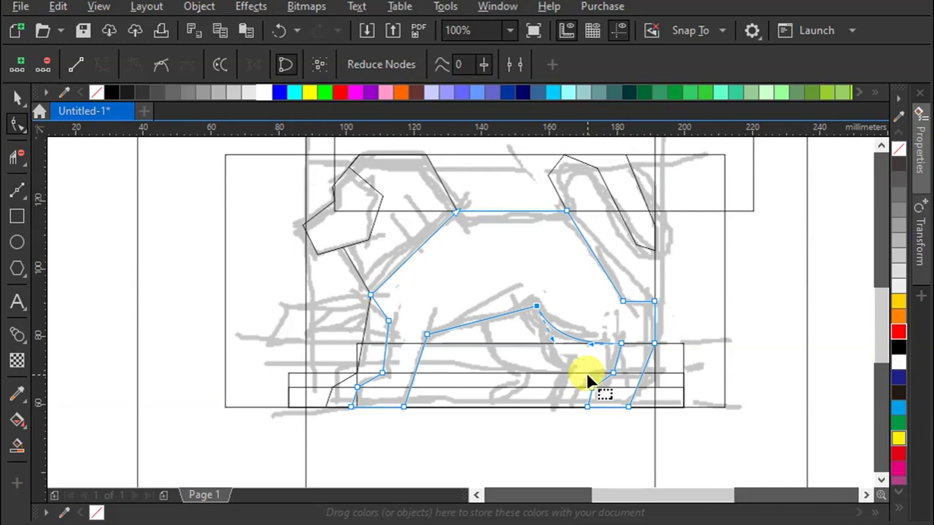
click(17, 97)
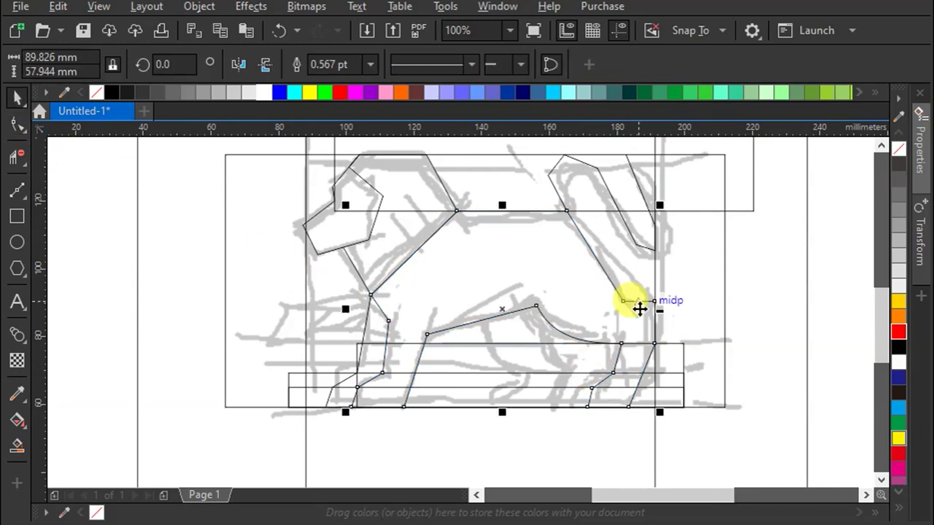
scroll(612, 358, up, 2)
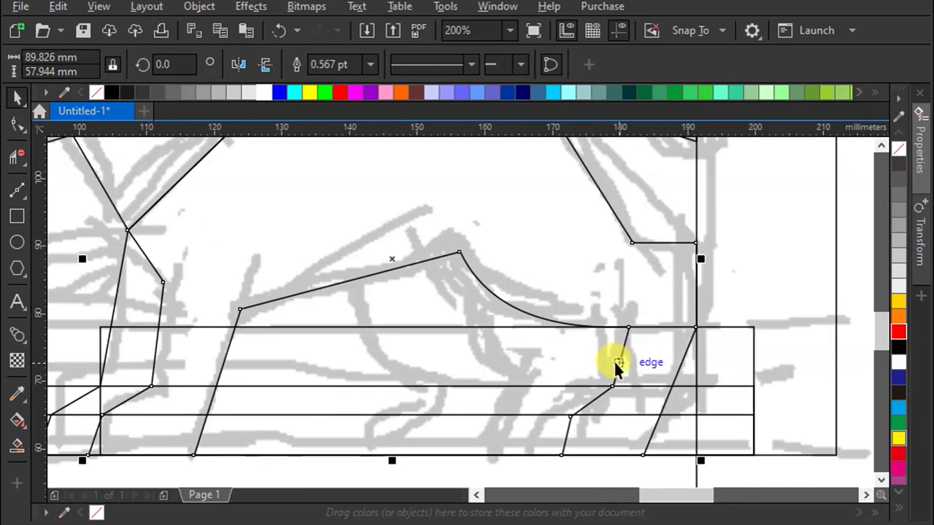
click(17, 216)
drag(436, 234, 645, 441)
key(space)
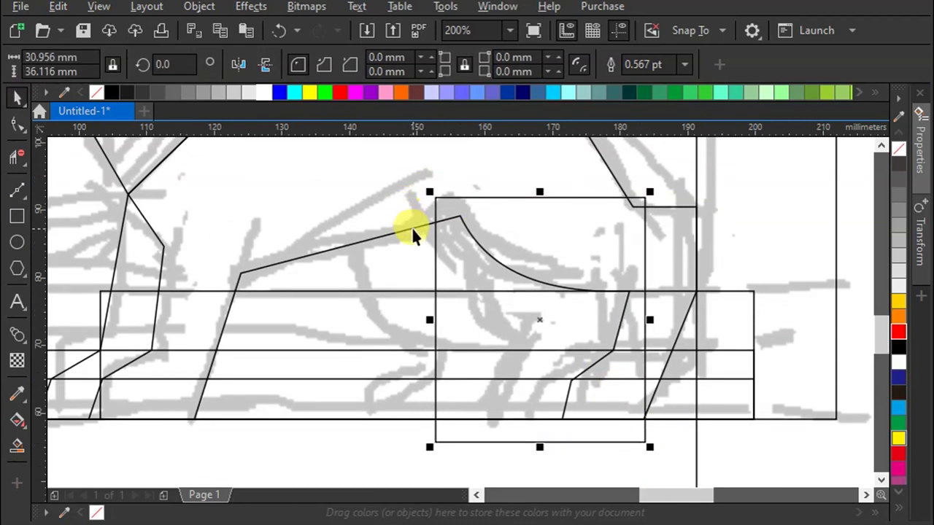
shift+click(411, 226)
click(326, 66)
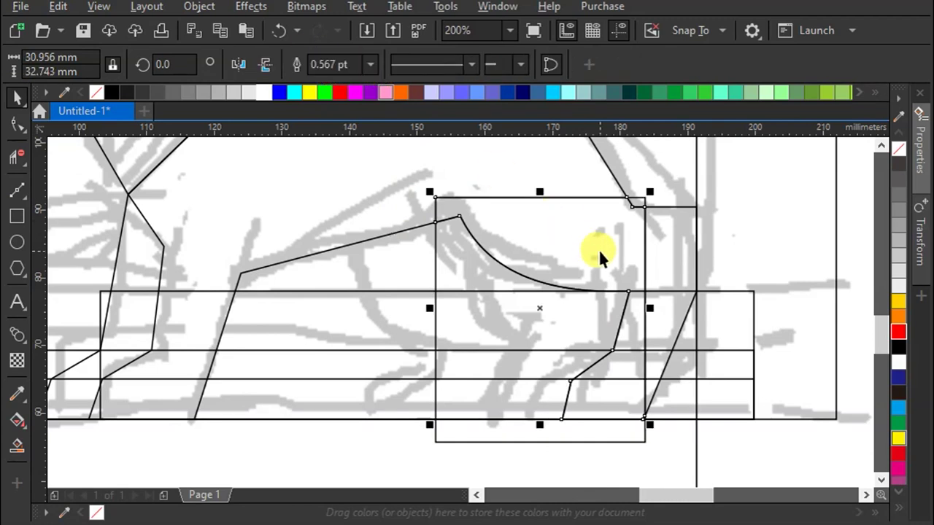
Step: Move the intersected hind leg piece forward along the ground line as the second hind leg and delete the cutting rectangle
drag(440, 219, 332, 250)
drag(328, 240, 322, 208)
drag(531, 399, 532, 416)
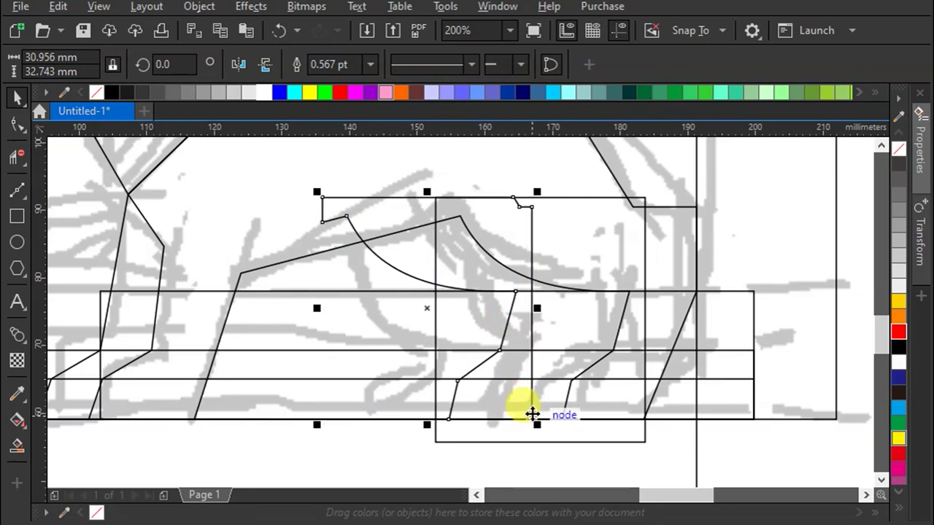
click(586, 429)
key(Delete)
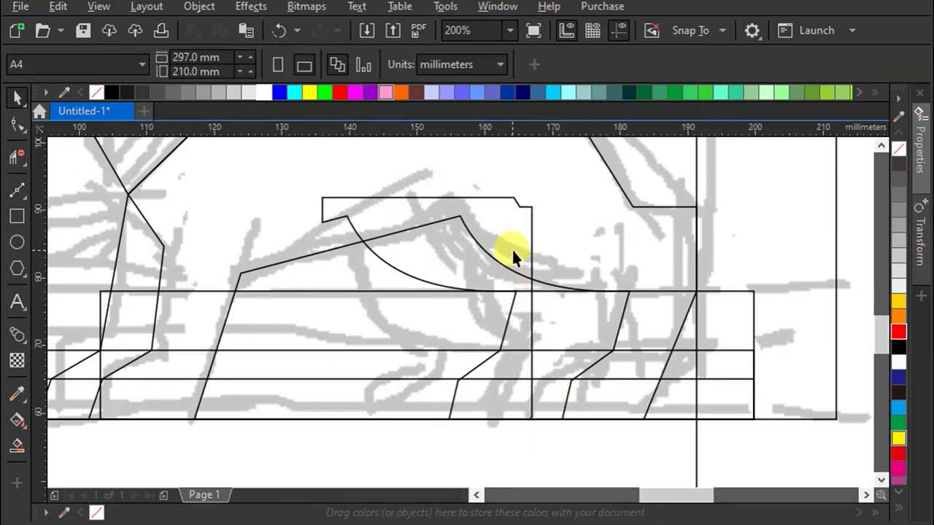
Step: Reshape the second hind leg by moving its rear upper node onto the knee guide and its top node onto the belly peak
click(522, 246)
key(F10)
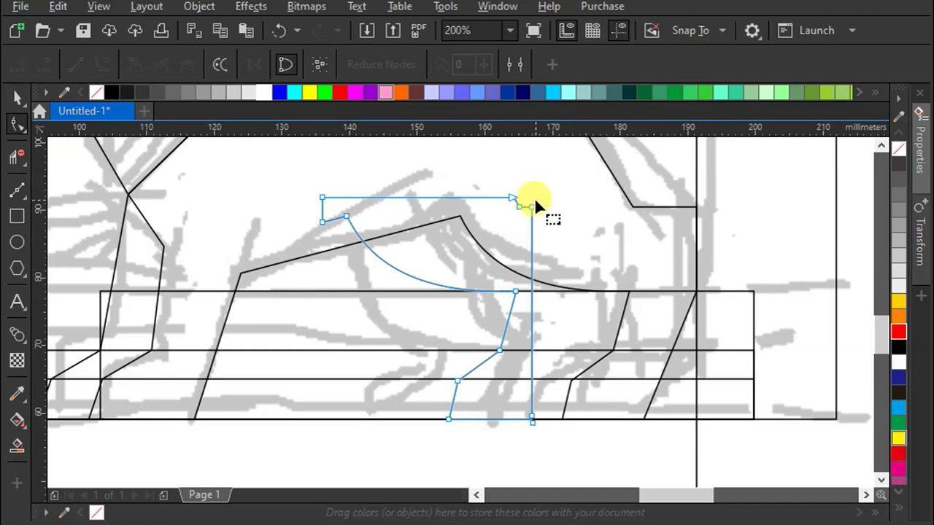
drag(548, 233, 576, 292)
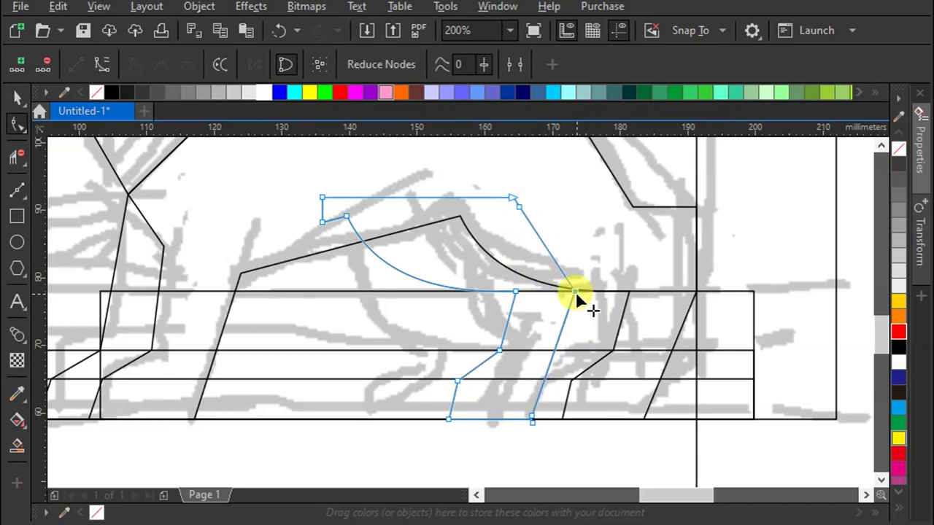
click(455, 379)
drag(510, 198, 458, 217)
Step: Add a node where the leg's thigh curve crosses the belly line, delete the excess corner nodes above and make that edge straight
click(342, 240)
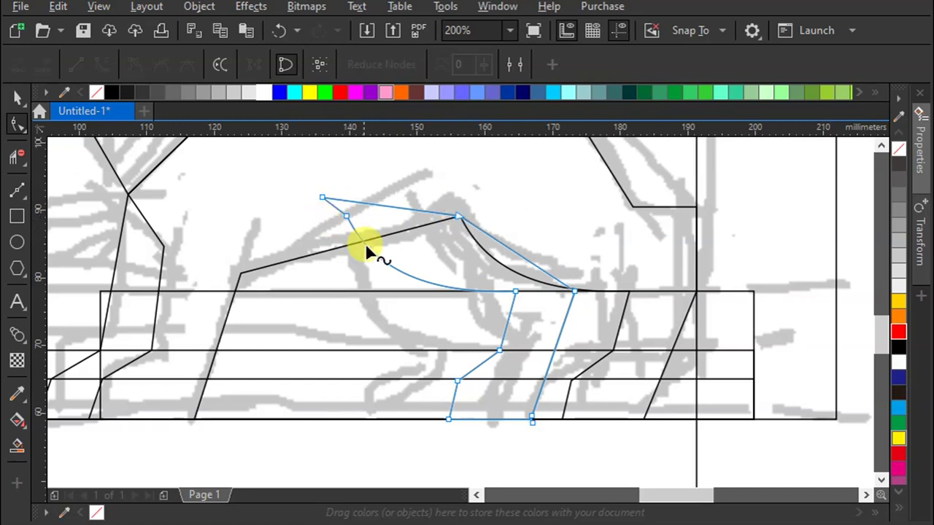
click(362, 243)
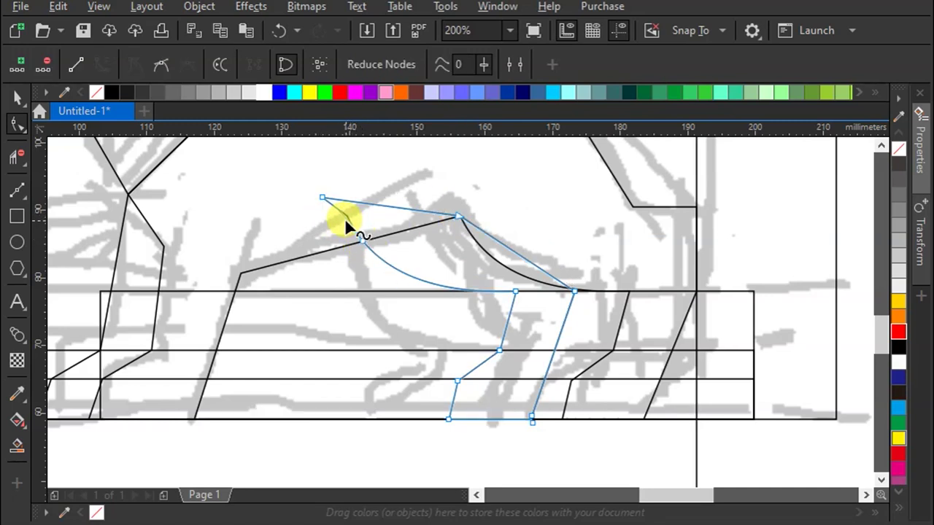
click(325, 200)
key(Delete)
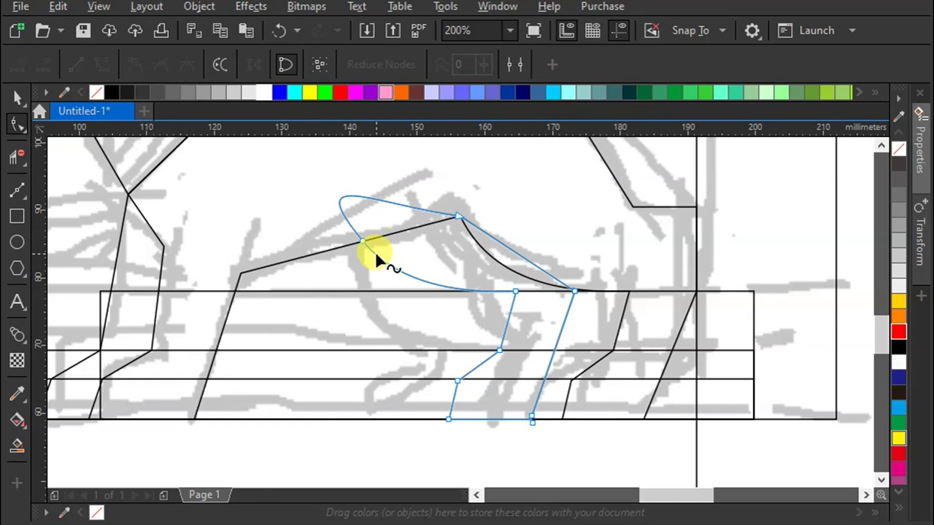
right_click(379, 197)
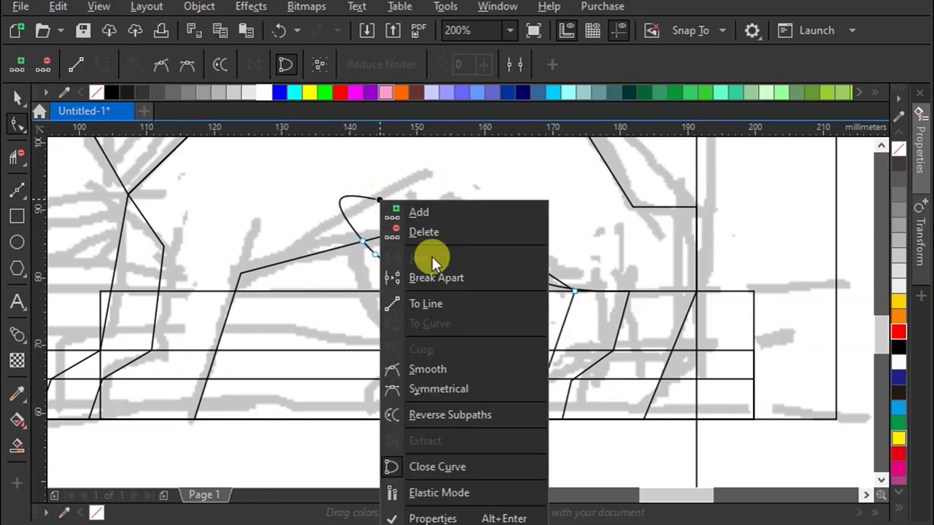
click(436, 304)
Step: Convert the second hind leg's rear upper edge to a curve following the body's thigh, and lower the end of its front curve slightly
right_click(533, 265)
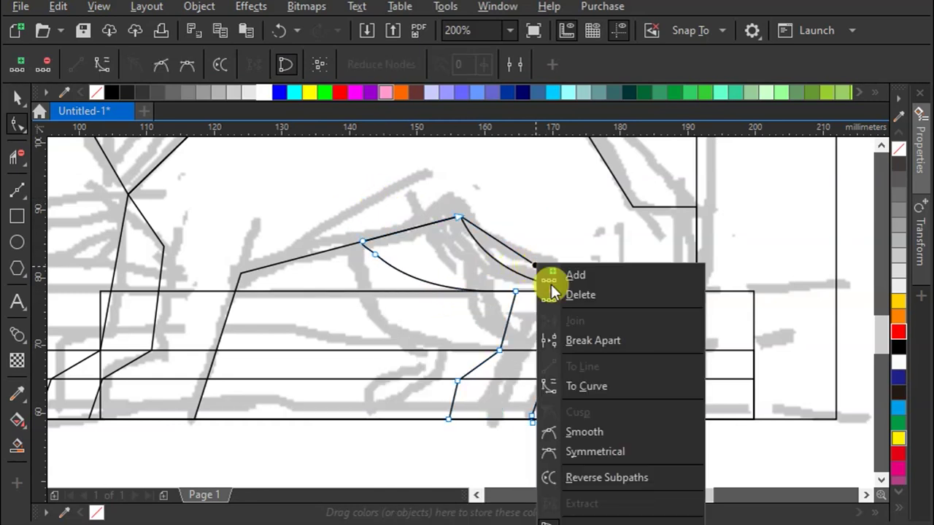
click(586, 388)
scroll(720, 337, down, 2)
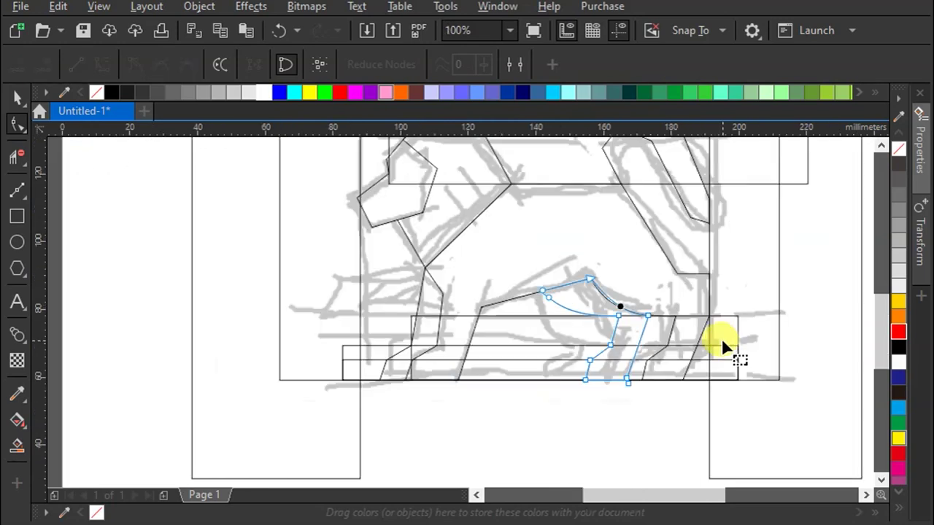
scroll(703, 328, up, 2)
click(622, 327)
drag(620, 326, 514, 308)
Step: Draw a slanted guide line about 40 by 64 mm and place parallel copies along the chest, mane, rump and tail edges
scroll(580, 332, down, 2)
scroll(475, 261, down, 2)
scroll(332, 233, up, 4)
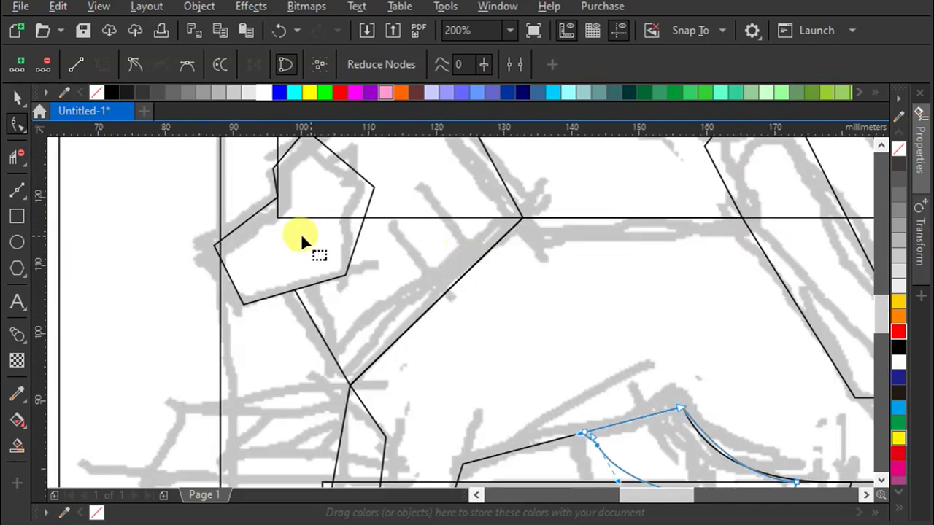
click(17, 189)
scroll(125, 202, down, 2)
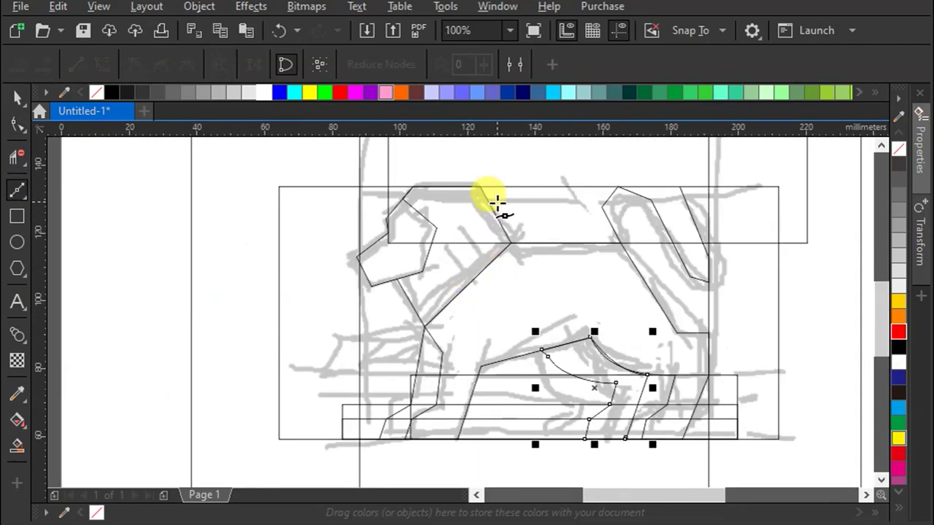
drag(413, 301, 396, 279)
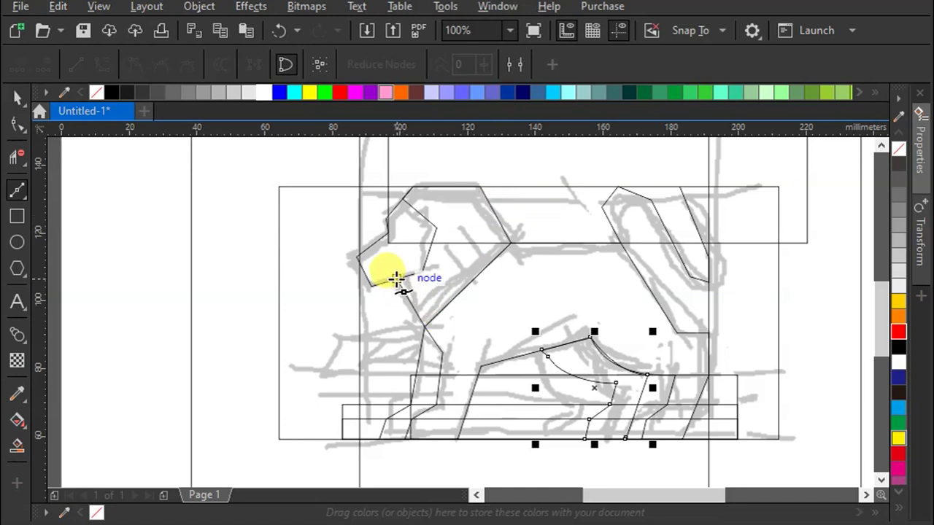
drag(620, 243, 761, 461)
click(17, 97)
drag(684, 346, 425, 326)
Step: Align the mane's chest-edge node and the front leg's upper front node with the slanted chest guide line
scroll(426, 325, up, 2)
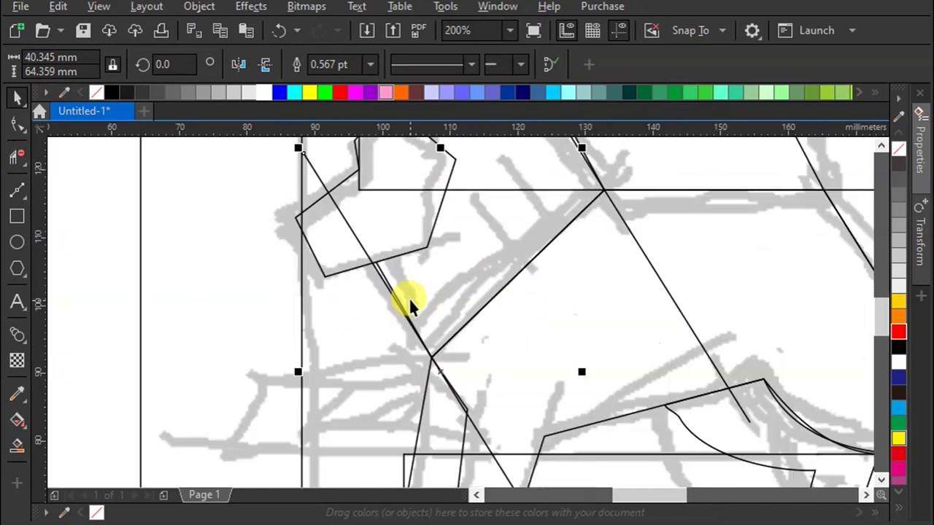
key(F10)
click(372, 263)
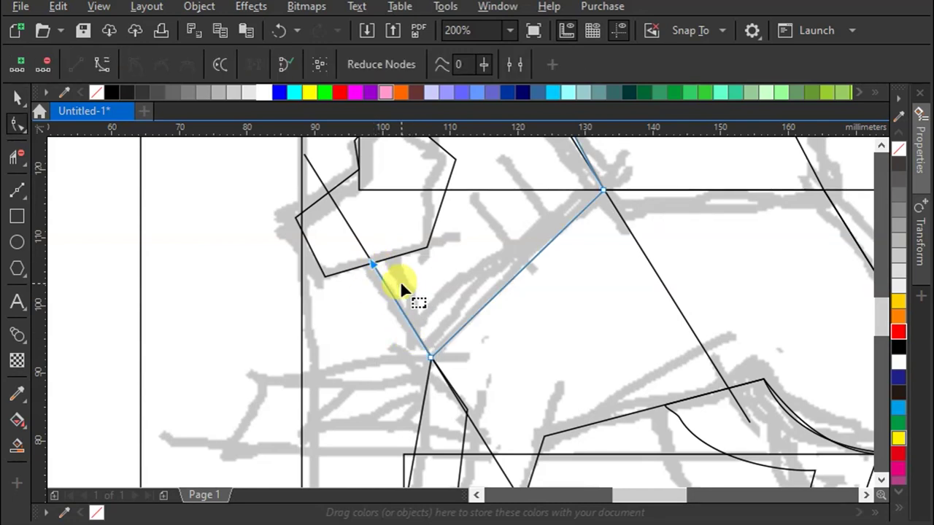
click(467, 416)
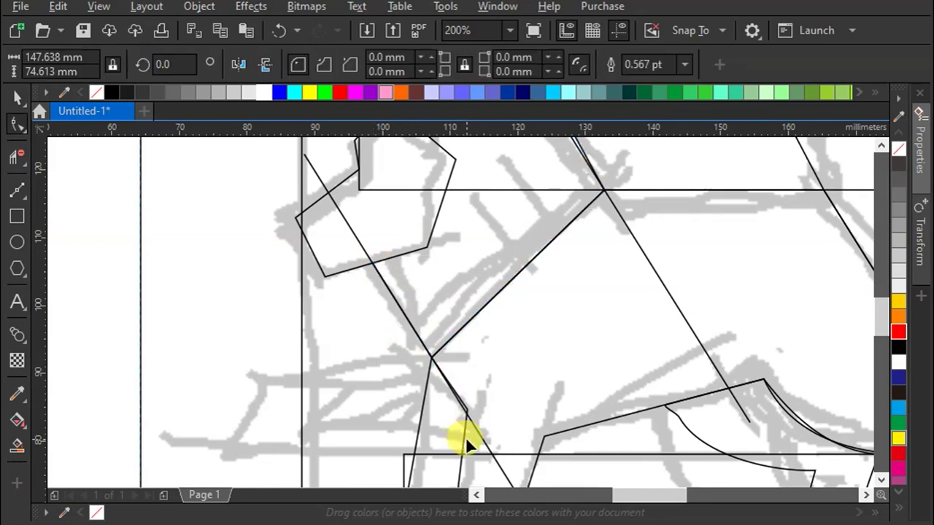
click(464, 436)
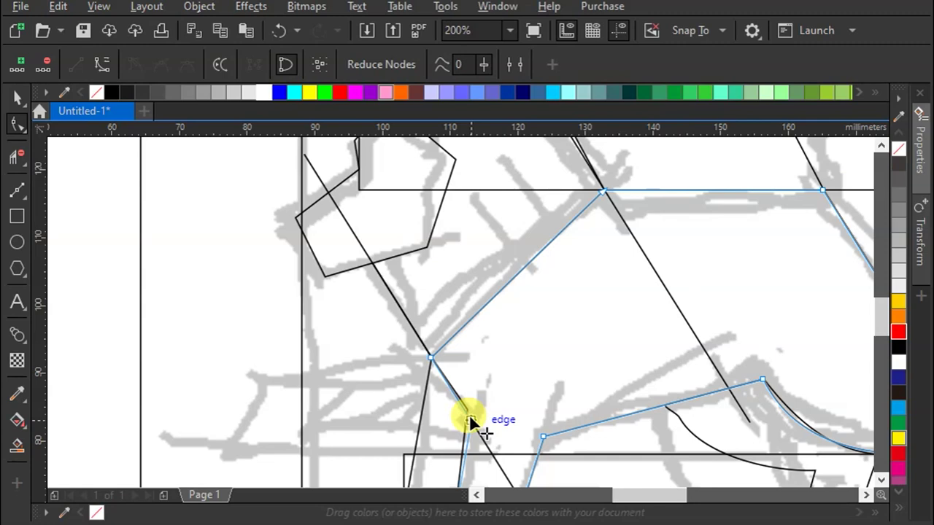
scroll(470, 325, down, 2)
scroll(736, 294, up, 2)
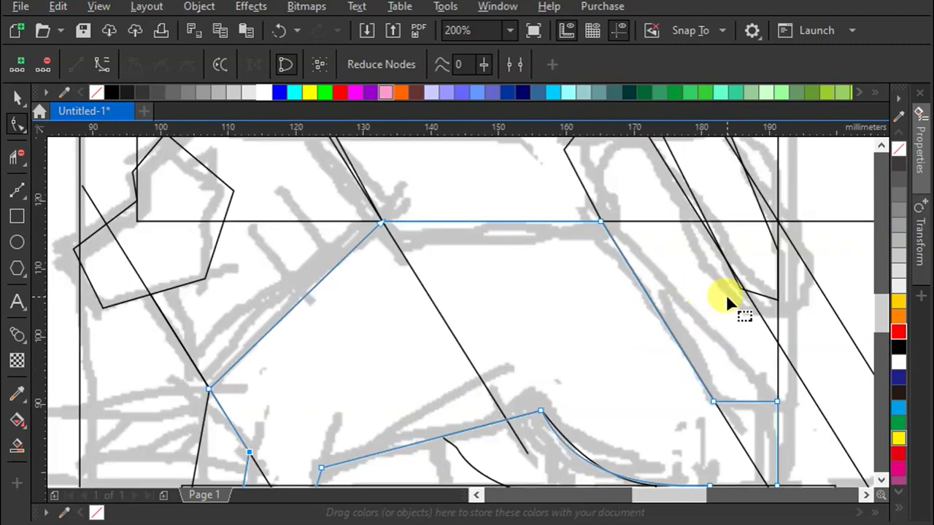
Step: Move the tail's nodes onto the slanted guide lines and level the two nodes at its lower tip
click(750, 295)
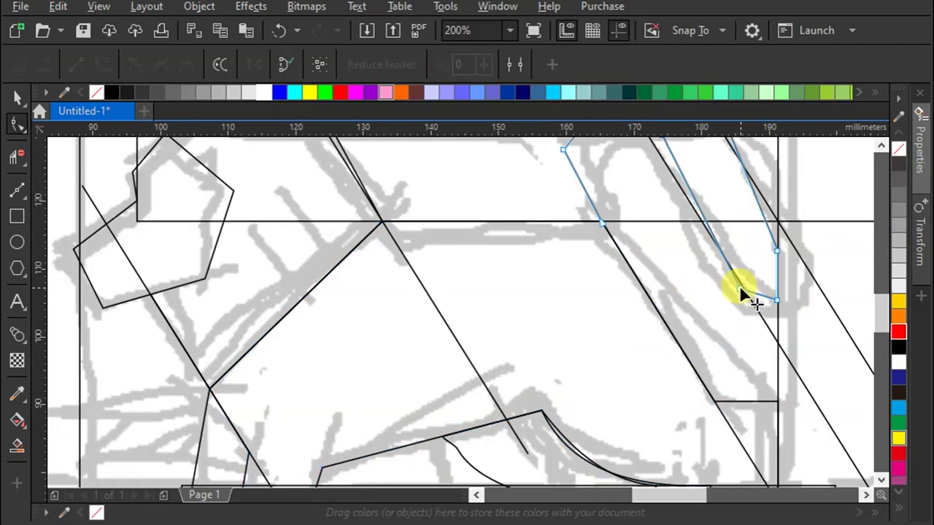
click(743, 289)
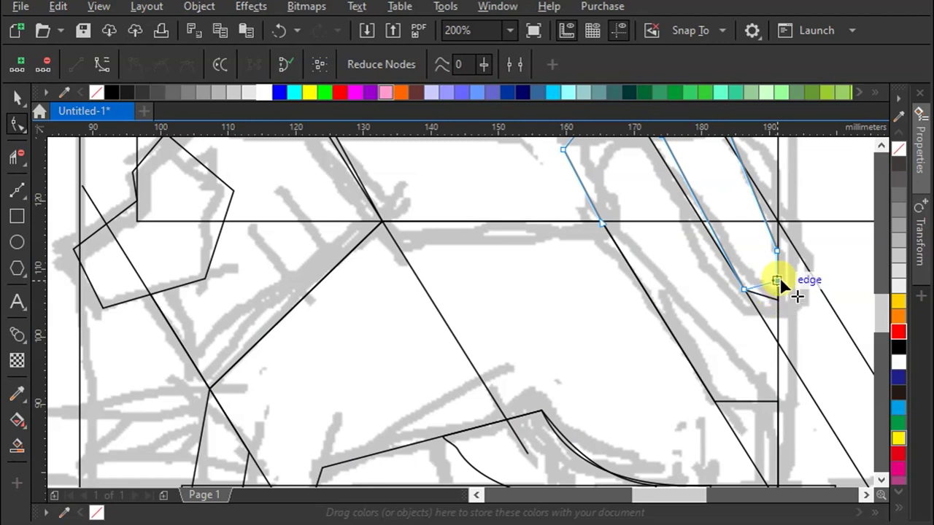
drag(777, 281, 780, 232)
drag(778, 277, 713, 252)
scroll(740, 277, up, 3)
scroll(607, 250, down, 4)
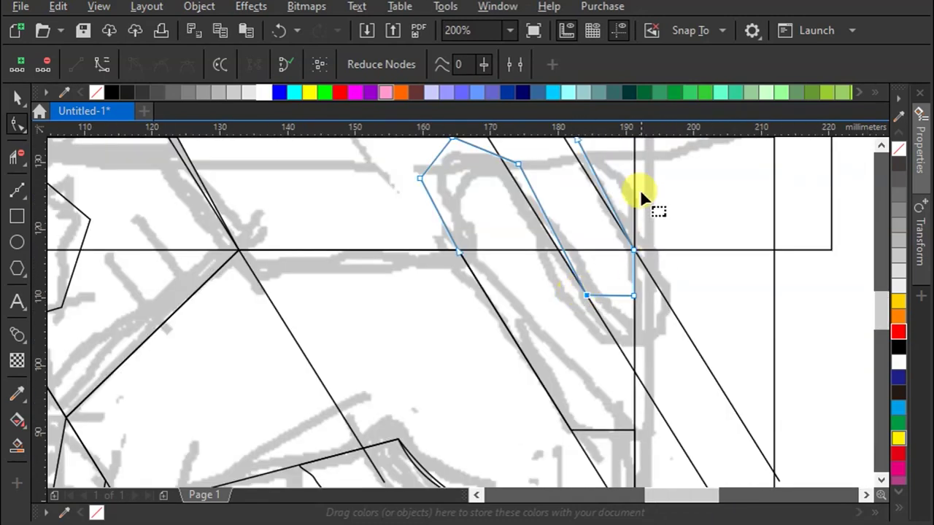
scroll(712, 367, down, 1)
scroll(649, 264, up, 1)
drag(624, 238, 611, 240)
drag(569, 267, 558, 276)
Step: Move the mane's upper rear corner node onto the slanted guide line along the nape
scroll(660, 268, down, 2)
scroll(438, 261, up, 2)
click(447, 244)
drag(447, 244, 440, 241)
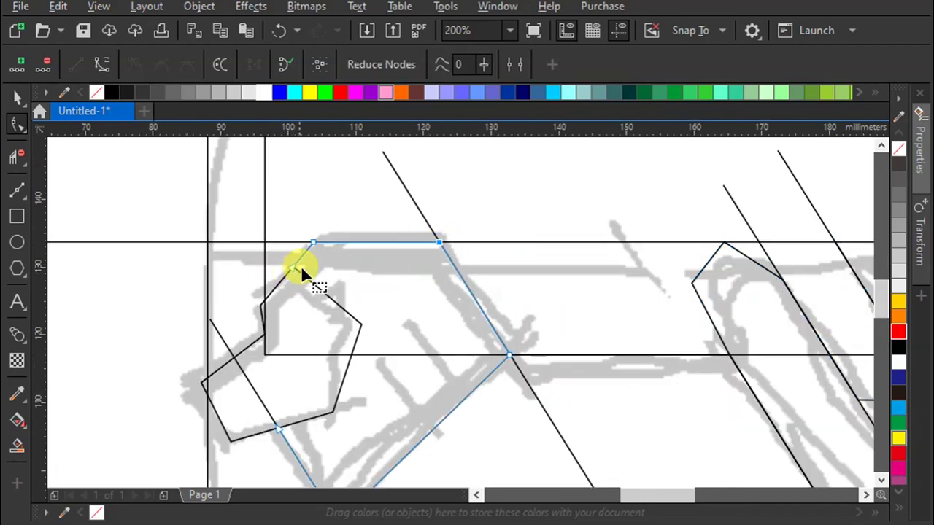
scroll(443, 245, down, 2)
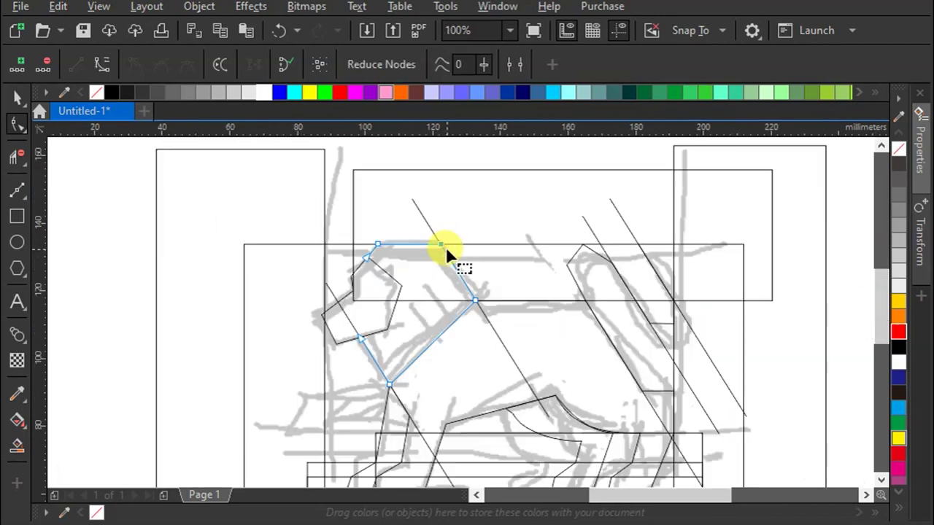
Step: Mirror a copy of the mane's guide line horizontally through the front leg's upper node and rotate another copy to suit the hind leg's slope
click(16, 97)
click(416, 205)
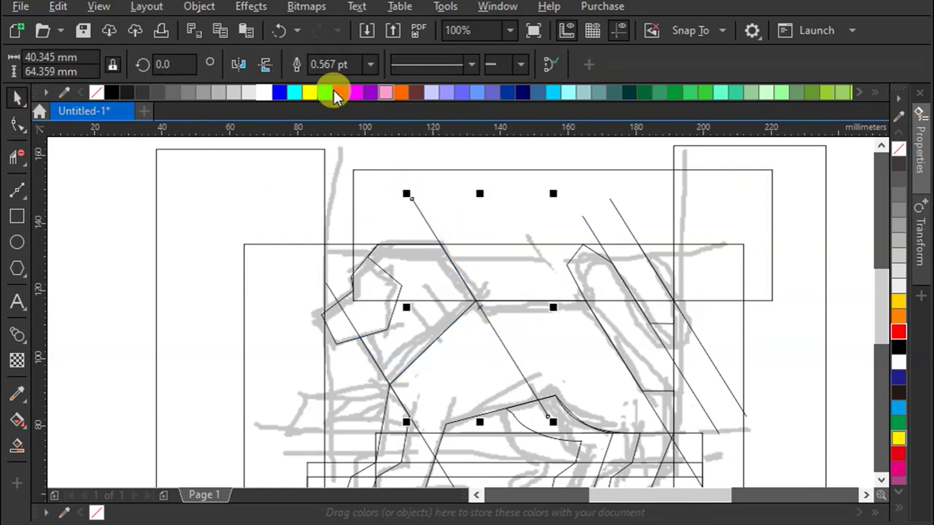
click(243, 65)
mouse_move(494, 290)
mouse_down()
mouse_move(463, 312)
mouse_move(446, 302)
mouse_move(474, 302)
mouse_move(692, 379)
mouse_move(702, 405)
mouse_move(713, 380)
mouse_move(458, 298)
mouse_move(479, 298)
mouse_up()
click(479, 299)
drag(536, 211, 676, 436)
click(482, 277)
Step: Place parallel copies of the rotated guide line along the rear edges of both hind legs and delete the extra copy
scroll(646, 302, down, 2)
scroll(650, 375, up, 4)
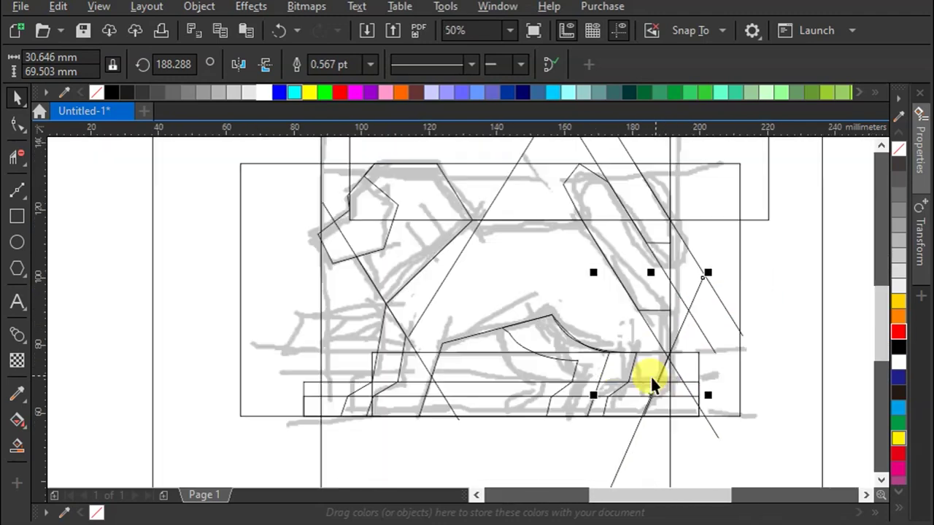
drag(680, 340, 570, 326)
scroll(681, 358, down, 2)
drag(629, 343, 579, 345)
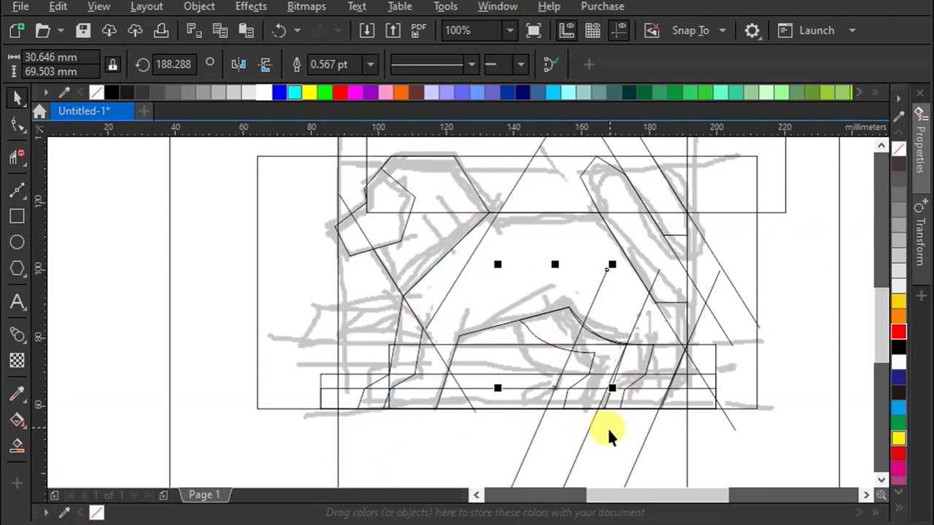
key(Delete)
Step: Select all the outline pieces that make up the lion
click(510, 258)
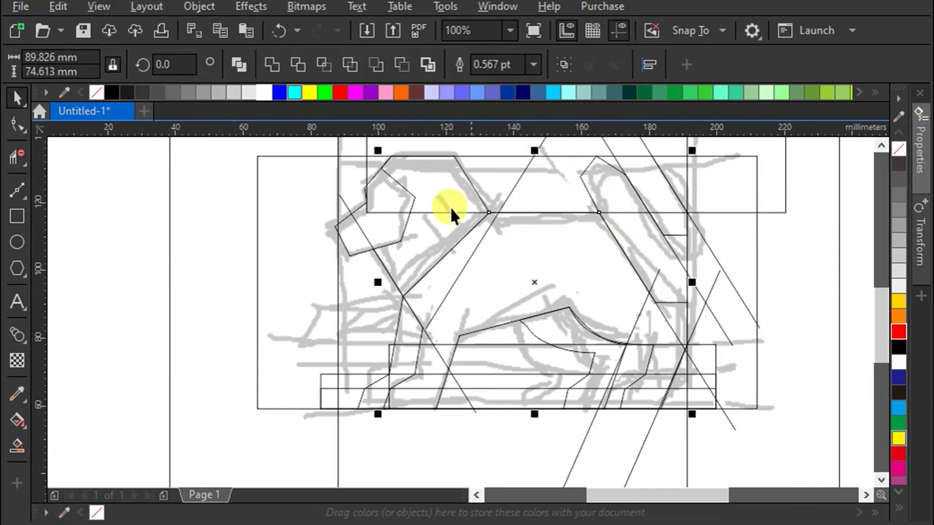
shift+click(409, 194)
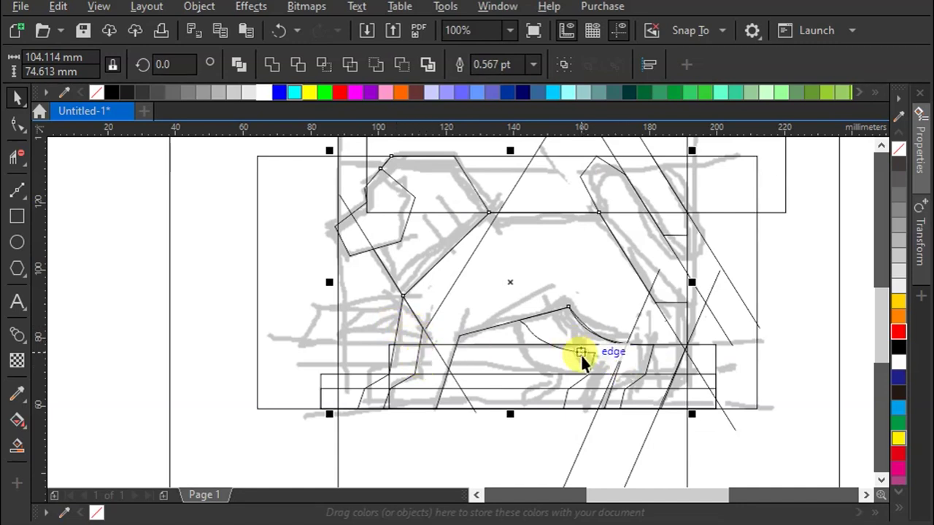
drag(585, 354, 596, 410)
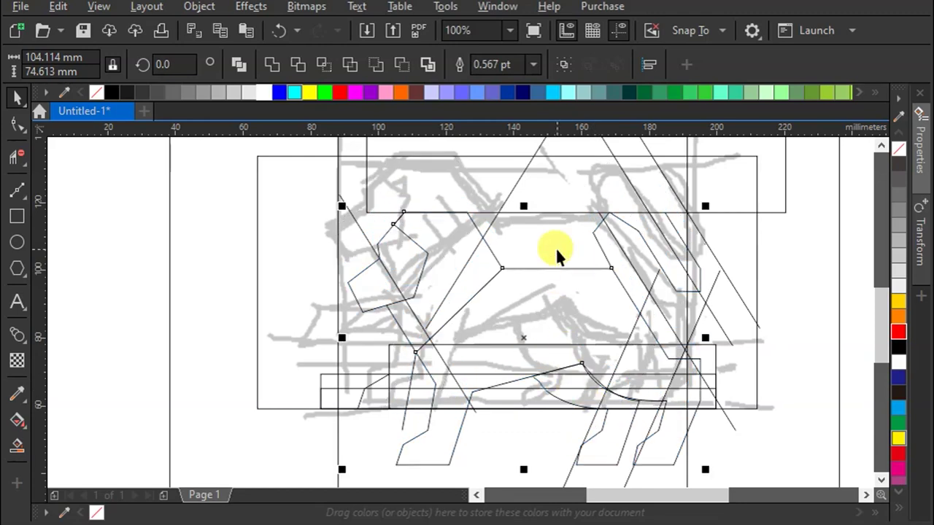
key(ctrl+z)
scroll(561, 250, down, 3)
mouse_move(560, 250)
mouse_down()
mouse_move(546, 256)
mouse_move(573, 382)
mouse_up()
mouse_move(402, 338)
mouse_down()
mouse_move(633, 230)
mouse_move(647, 198)
mouse_move(542, 302)
mouse_up()
key(ctrl+z)
scroll(511, 285, up, 5)
scroll(511, 277, up, 3)
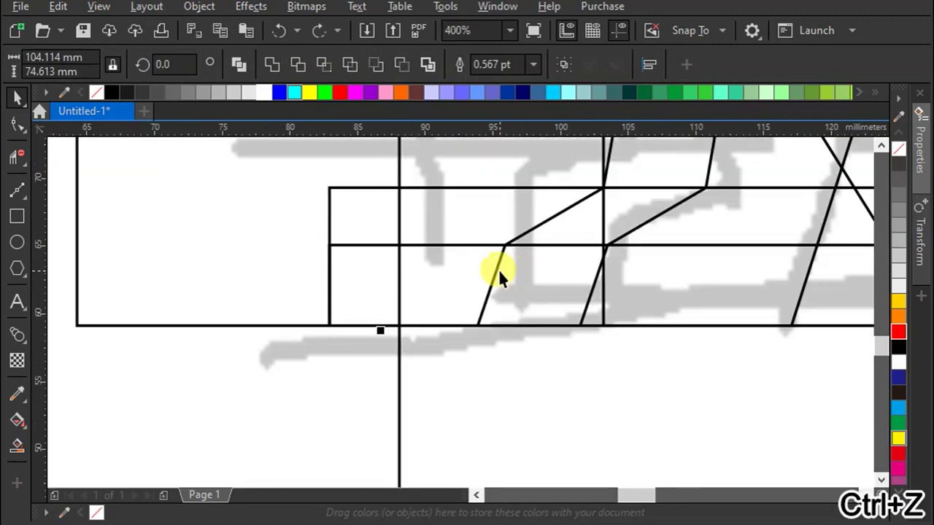
scroll(519, 259, down, 2)
scroll(519, 259, down, 2)
Step: Move the selected lion pieces clear of the construction and delete the guide rectangles and slanted lines
drag(542, 246, 533, 356)
mouse_move(412, 322)
mouse_down()
mouse_move(539, 263)
mouse_move(637, 179)
mouse_move(639, 201)
mouse_up()
key(Delete)
Step: Scale the whole lion outline to about 62 by 45 mm and place it beside the sketch, above its rear end
drag(452, 312, 632, 442)
drag(547, 361, 590, 187)
scroll(633, 228, up, 2)
drag(695, 179, 552, 278)
drag(511, 327, 714, 235)
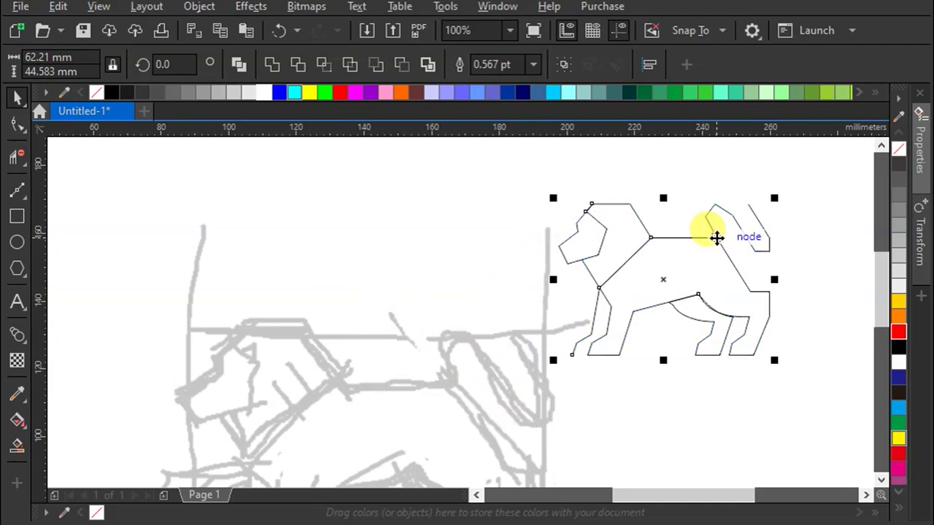
Step: Delete the outer corner node at the tail's lower tip to leave a single beveled edge
click(778, 208)
scroll(774, 204, up, 1)
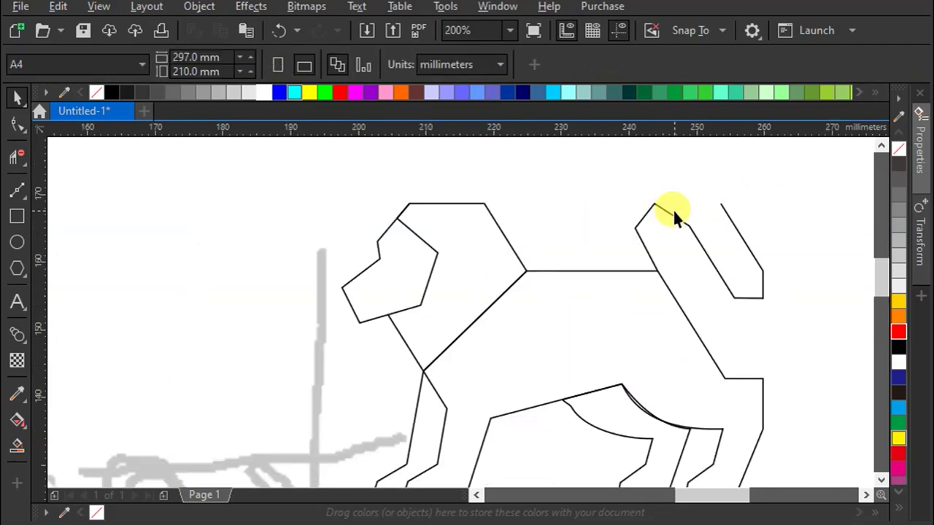
scroll(707, 282, down, 1)
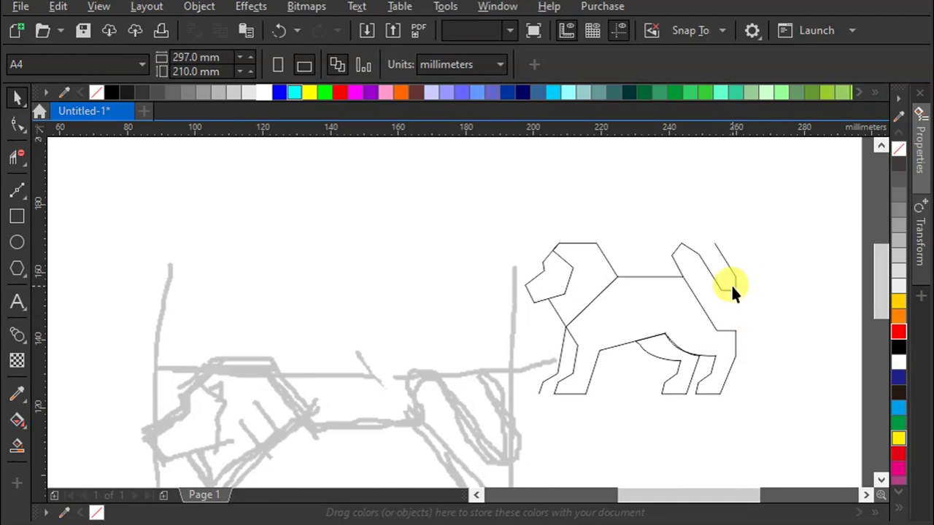
double_click(731, 284)
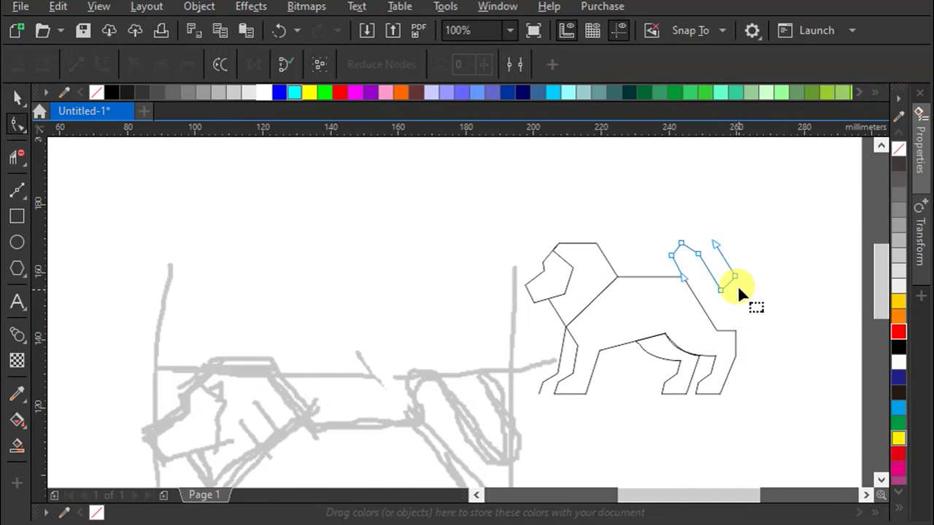
drag(736, 276, 736, 301)
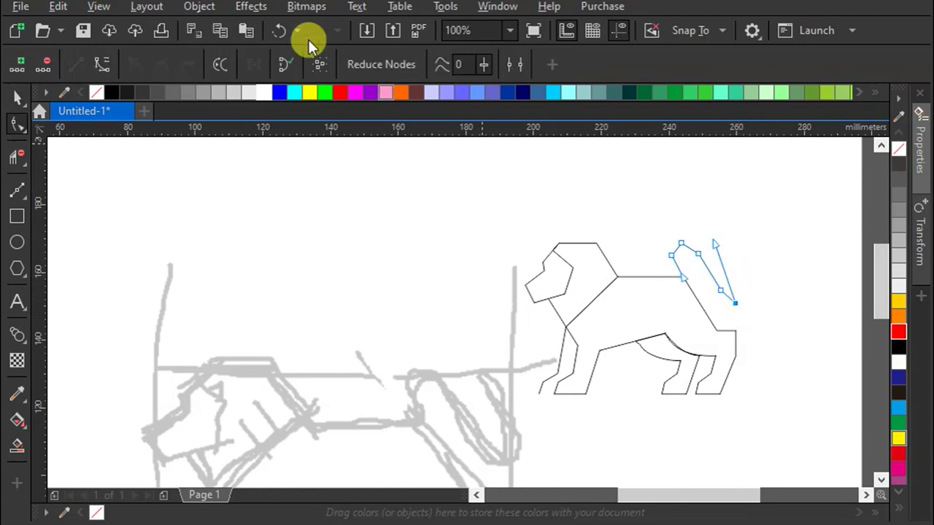
click(283, 33)
key(space)
click(561, 206)
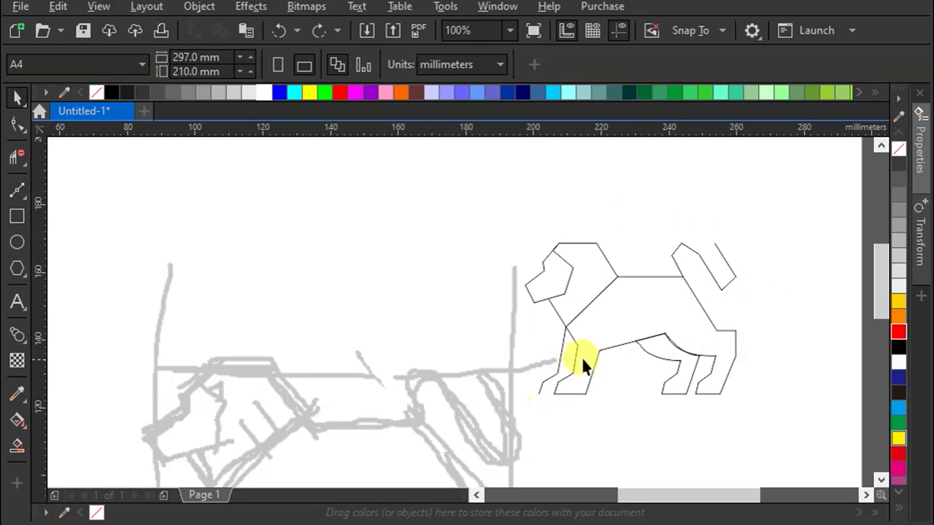
scroll(597, 259, up, 2)
click(593, 239)
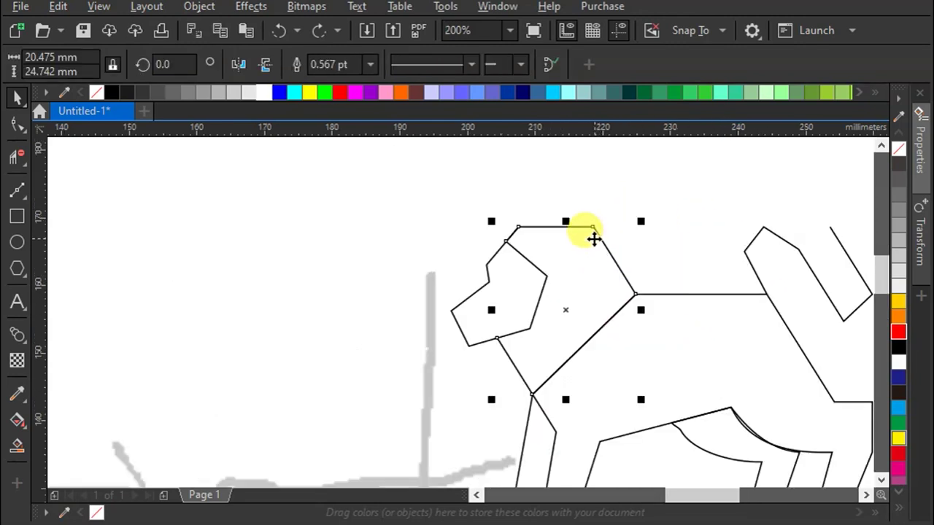
click(403, 199)
drag(403, 199, 688, 414)
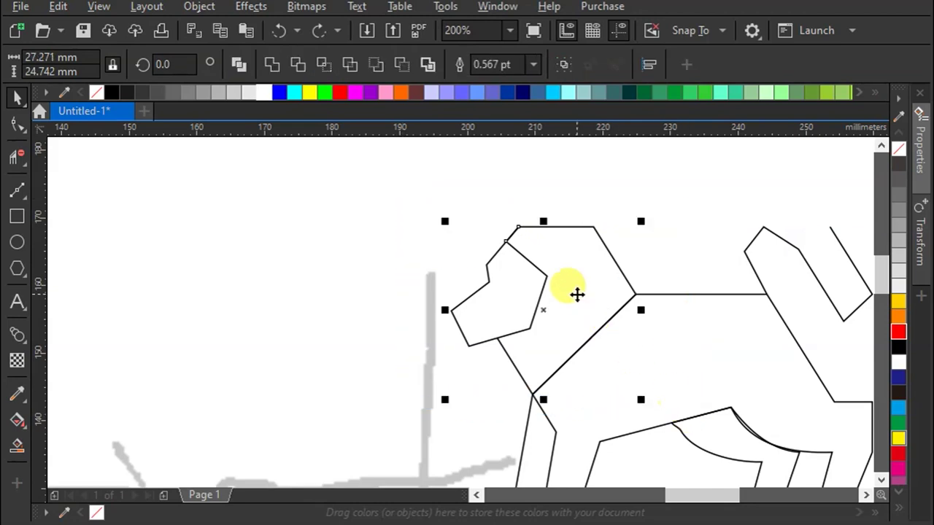
scroll(576, 294, down, 2)
click(665, 282)
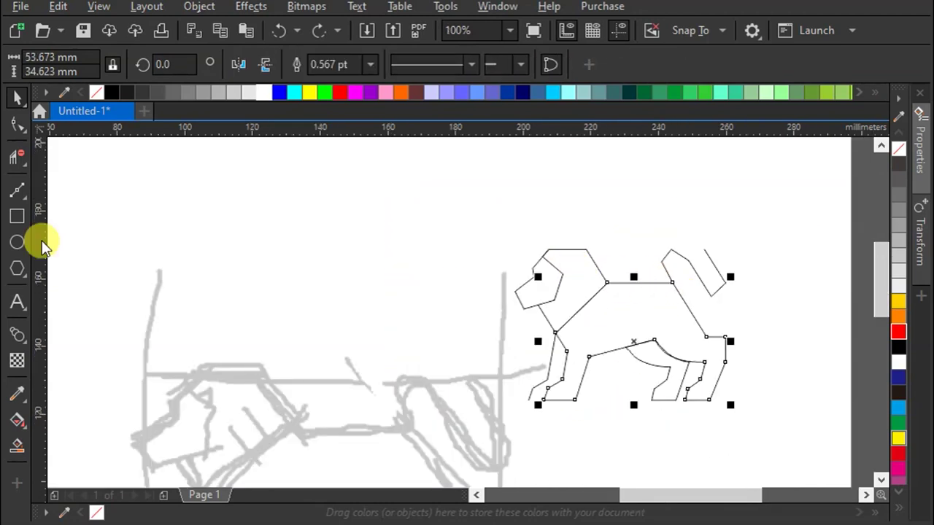
Step: Convert the slanted segment at the tail's upper front corner to a curve and bow it outward
scroll(677, 260, up, 2)
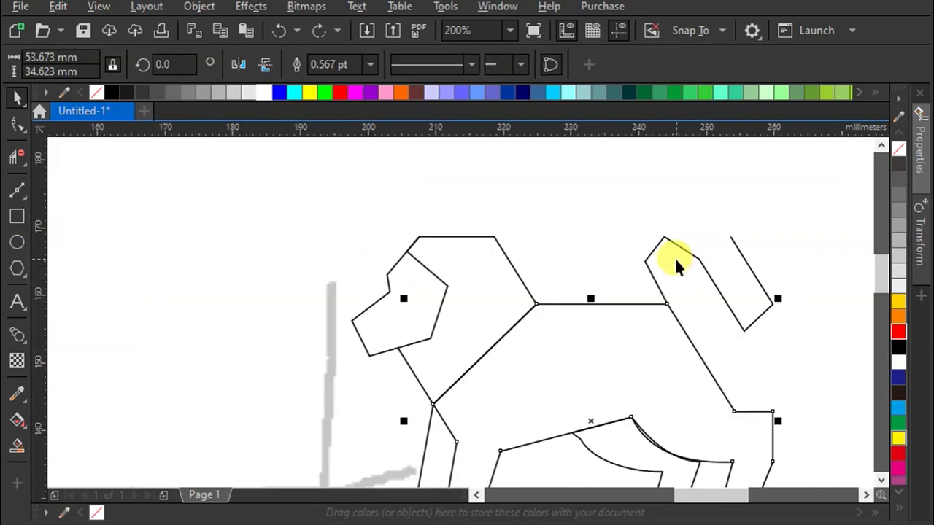
key(F10)
click(663, 251)
right_click(652, 248)
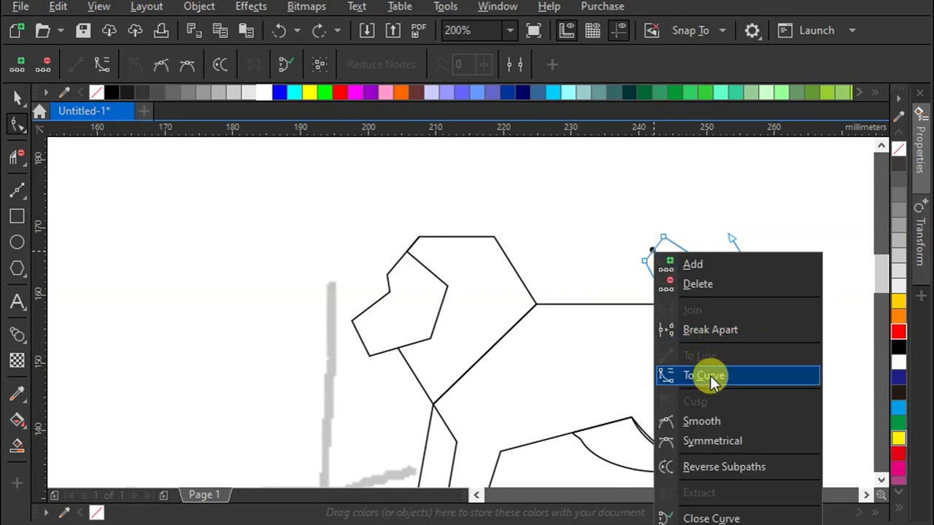
click(708, 379)
scroll(657, 248, up, 2)
click(648, 249)
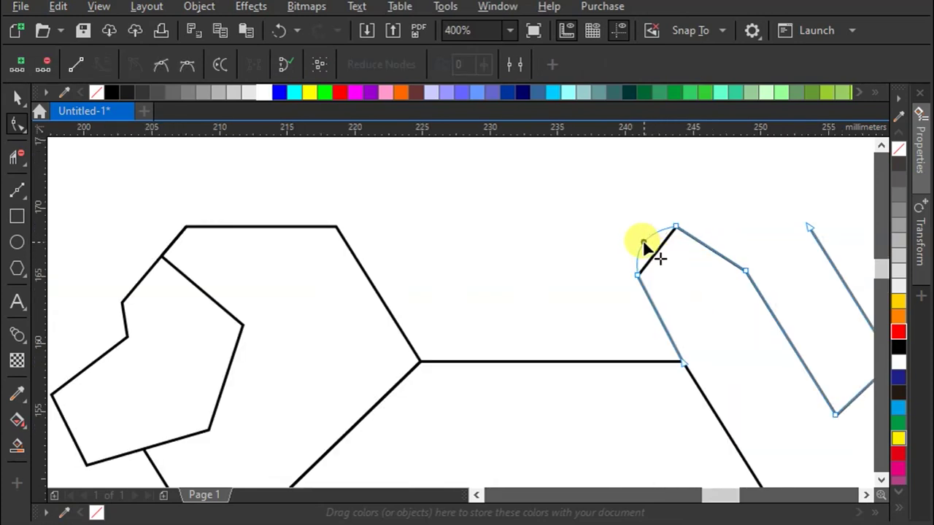
drag(648, 249, 642, 238)
Step: Convert the adjoining segment at the top of the tail to a curve and bend it into a rounded end
right_click(698, 244)
click(767, 354)
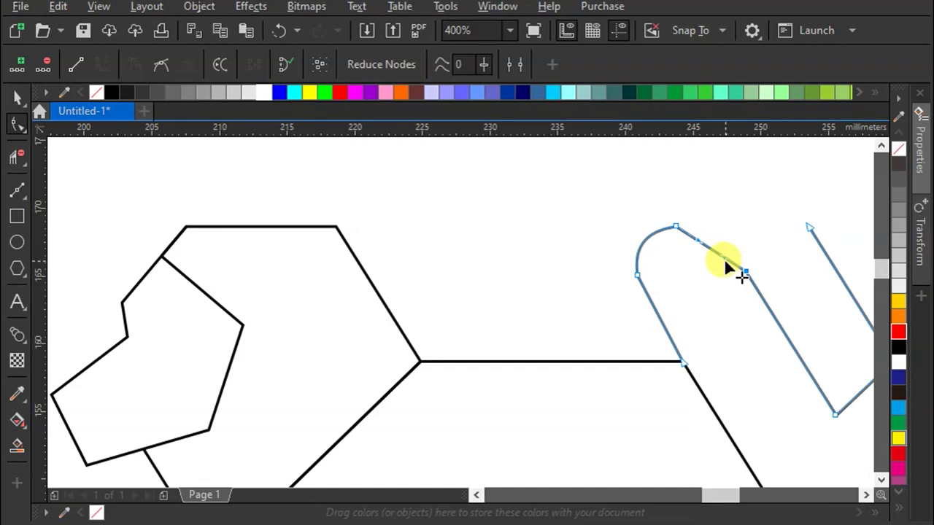
drag(714, 248, 719, 235)
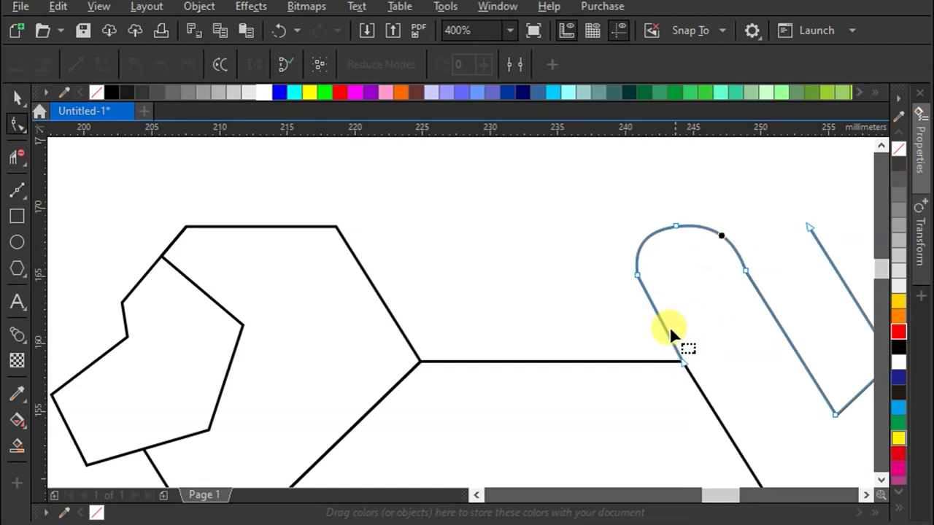
Step: Reposition the rounded end's nodes and slide the tail's base node down the rump line so the tail's sides run parallel
drag(637, 278, 617, 265)
click(745, 272)
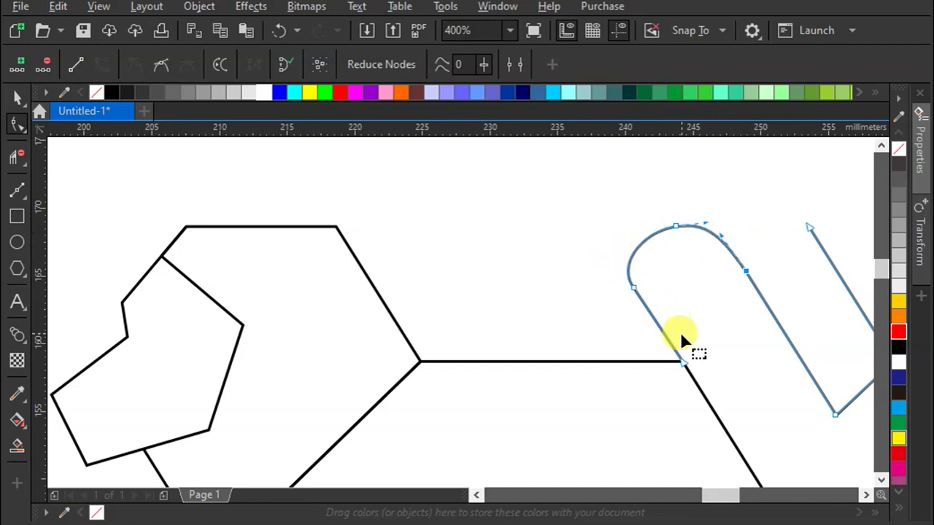
drag(683, 363, 705, 397)
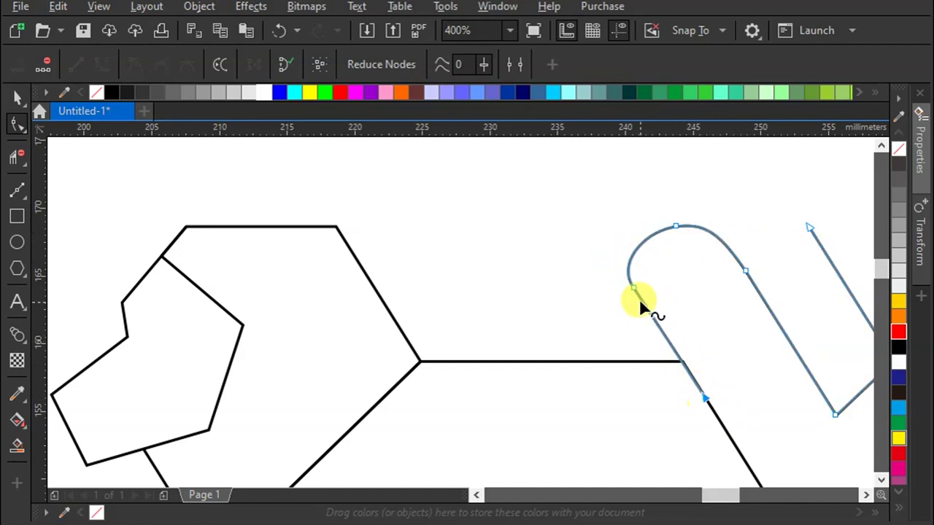
drag(634, 290, 640, 300)
click(748, 270)
Step: Convert the beveled edge at the tail's lower tip to a curve and shape it into a rounded end
scroll(751, 273, down, 1)
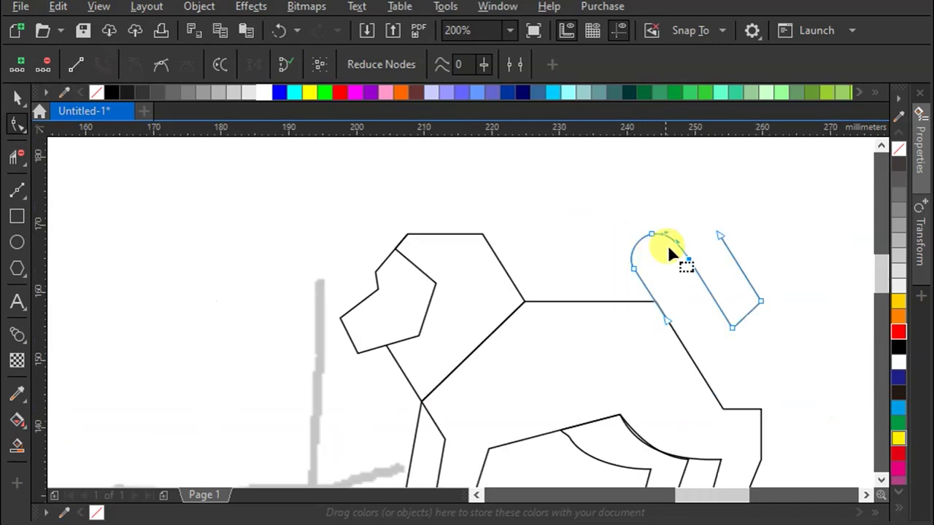
right_click(741, 313)
click(784, 106)
scroll(762, 340, up, 1)
drag(735, 291, 739, 341)
drag(774, 310, 793, 315)
click(758, 335)
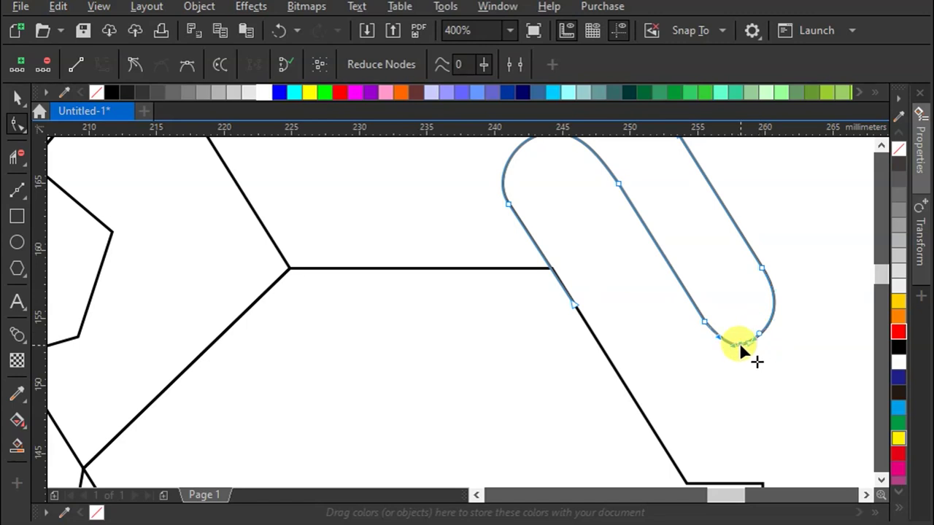
Step: Slide the lower tip's inner node up the tail edge and adjust the curve handles to smooth the rounding
drag(703, 318, 696, 307)
click(735, 354)
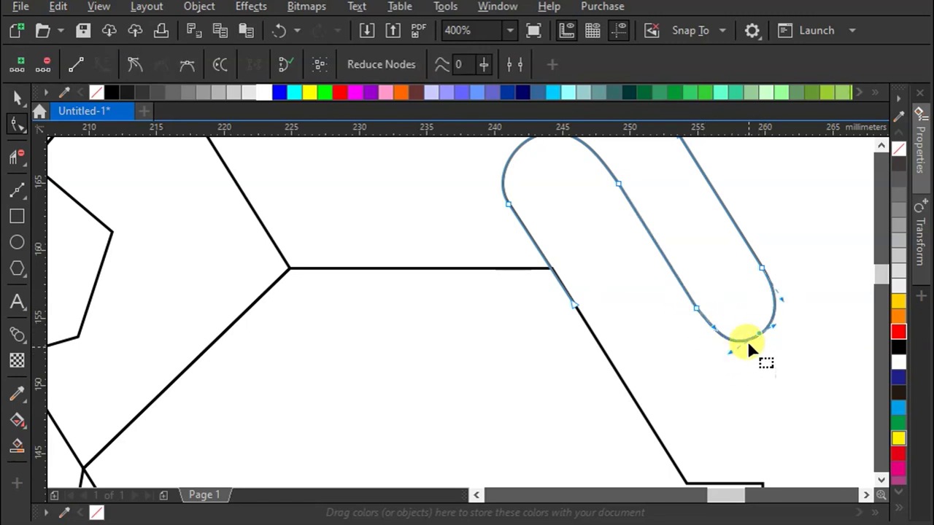
scroll(763, 329, up, 2)
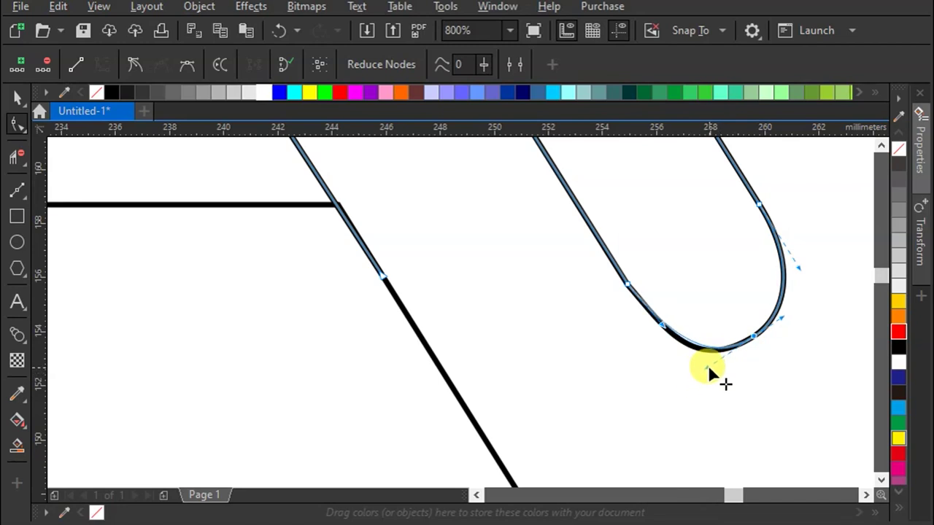
click(663, 326)
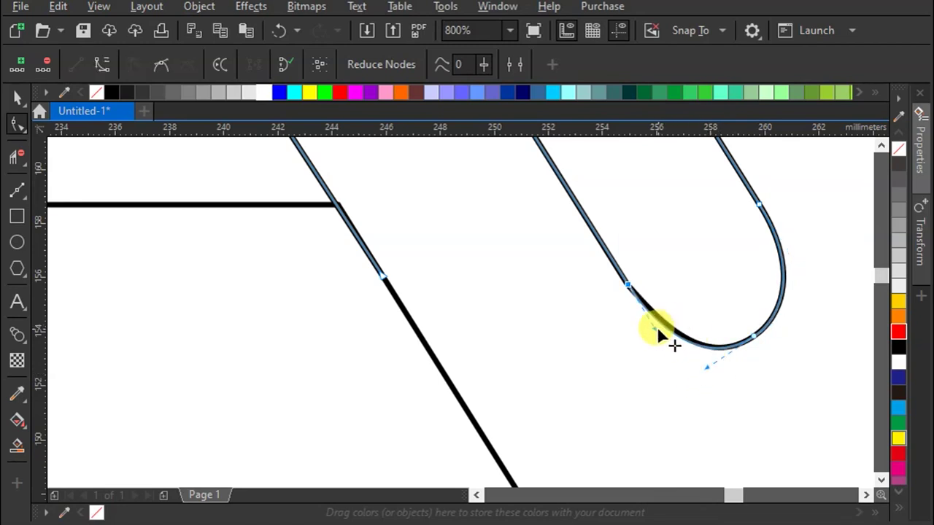
Step: Open the far hind leg's closed outline to remove its duplicate curve beside the near thigh
scroll(681, 326, down, 3)
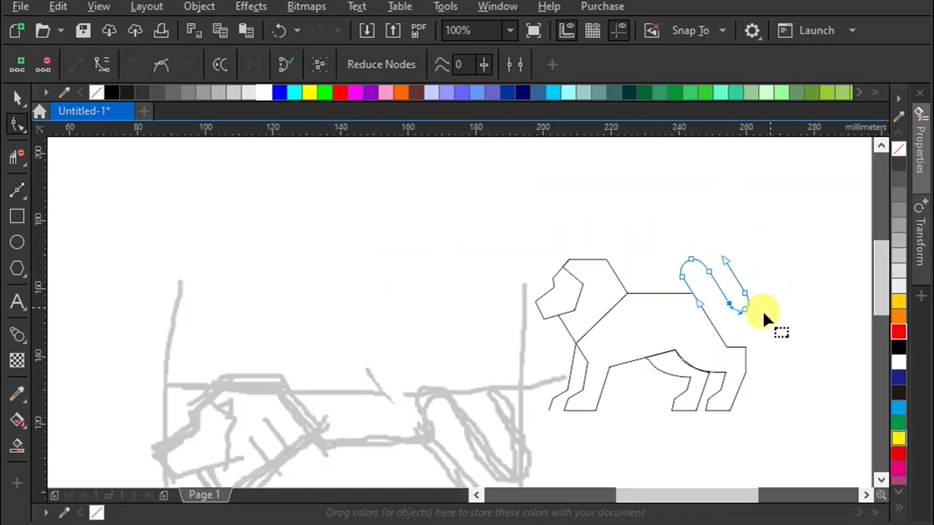
scroll(719, 381, up, 1)
click(616, 318)
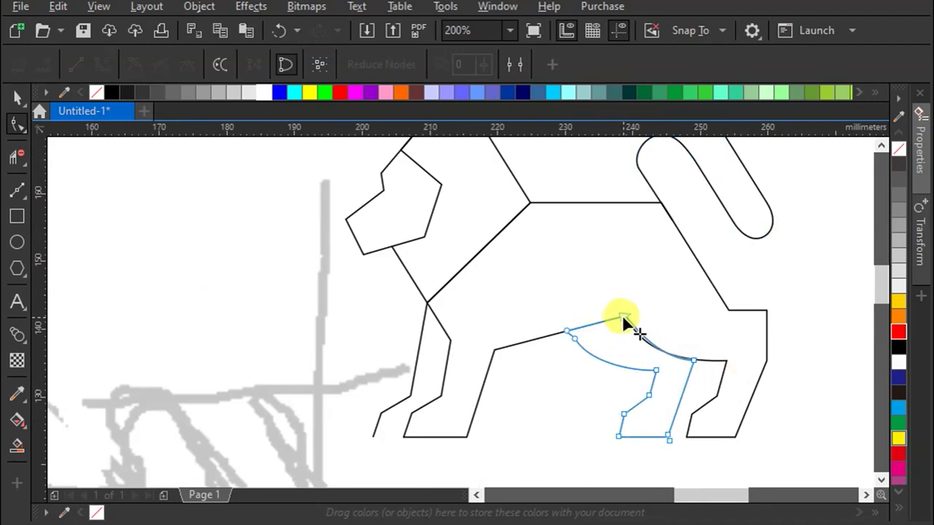
click(285, 64)
drag(624, 311, 625, 310)
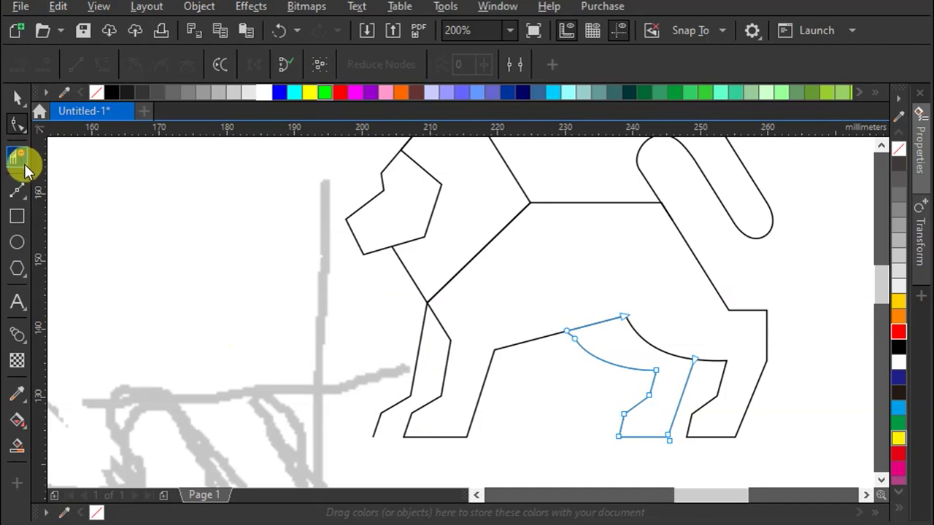
Step: Draw a horizontal line along the base of the far front paw to close its open bottom
click(17, 190)
drag(371, 437, 417, 437)
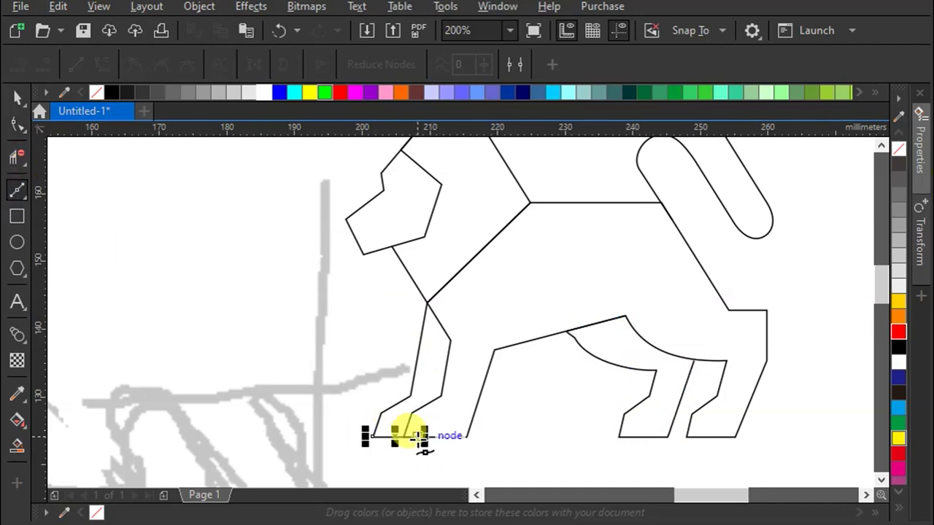
click(18, 98)
Step: Draw a slanted line about 4.7 by 7.5 mm along the mane's back edge and move it inside the mane
click(17, 191)
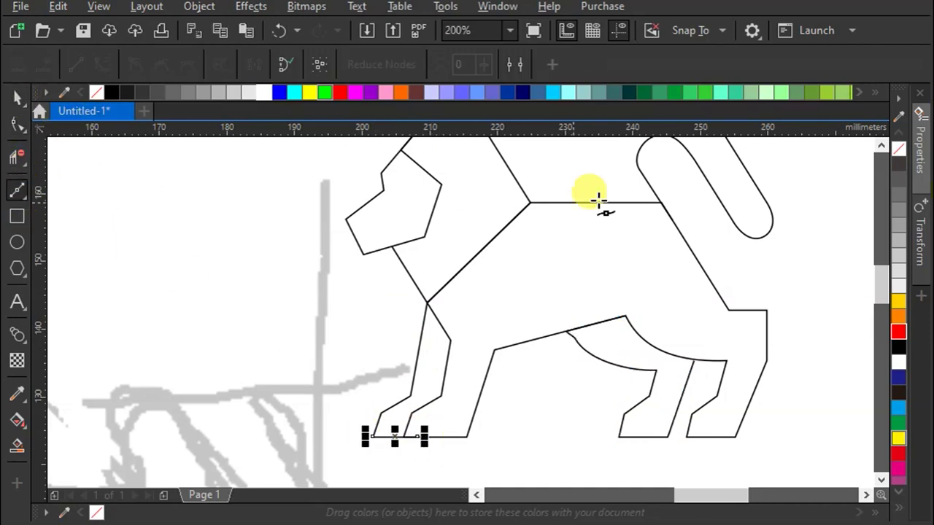
drag(530, 203, 492, 146)
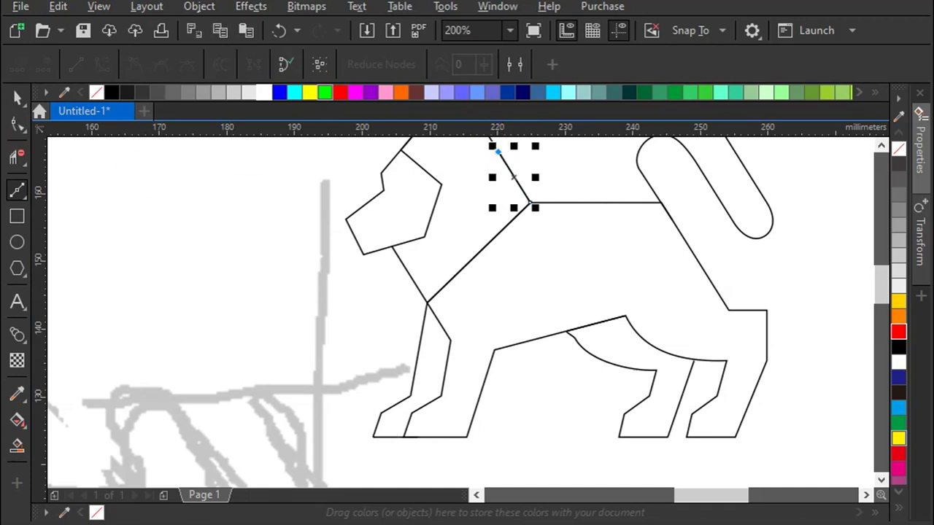
click(17, 99)
click(491, 223)
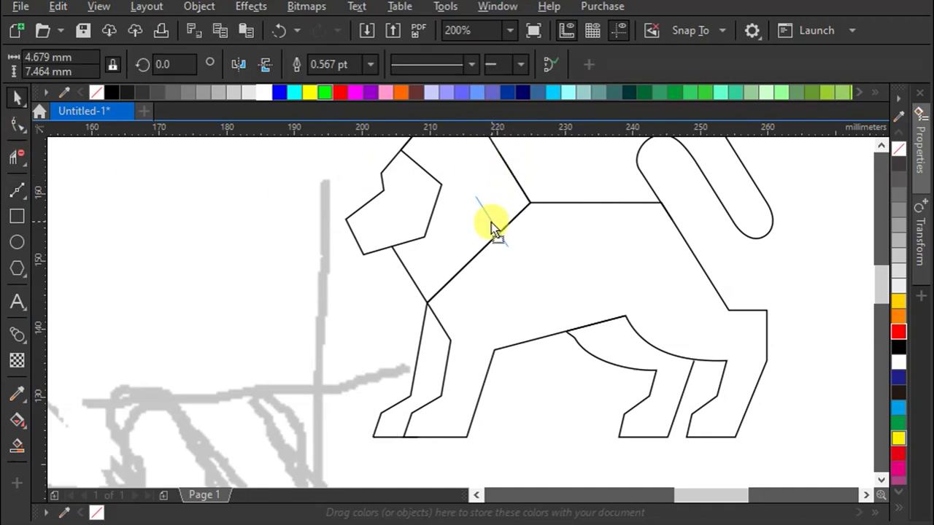
drag(491, 213, 503, 228)
Step: Place a second parallel stroke lower in the mane and shorten it by moving its upper end node
key(ctrl+z)
key(ctrl+y)
key(F10)
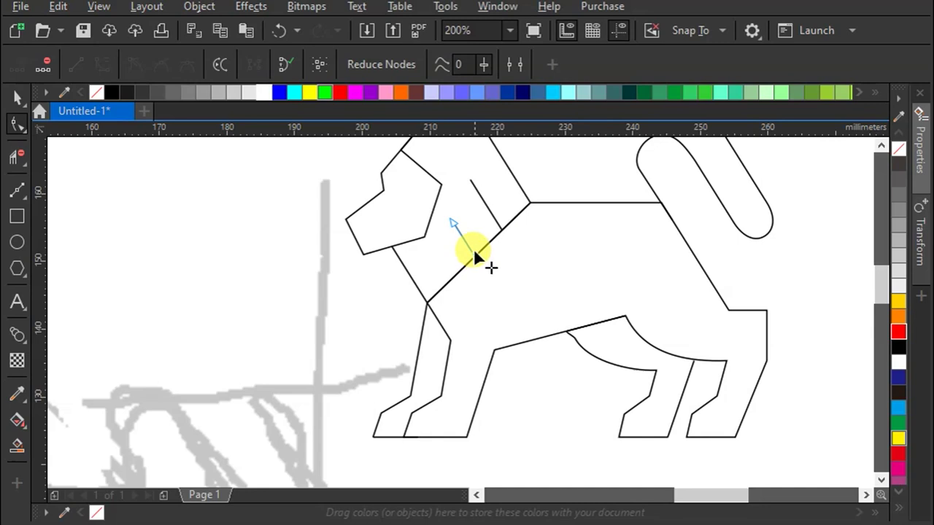
click(455, 222)
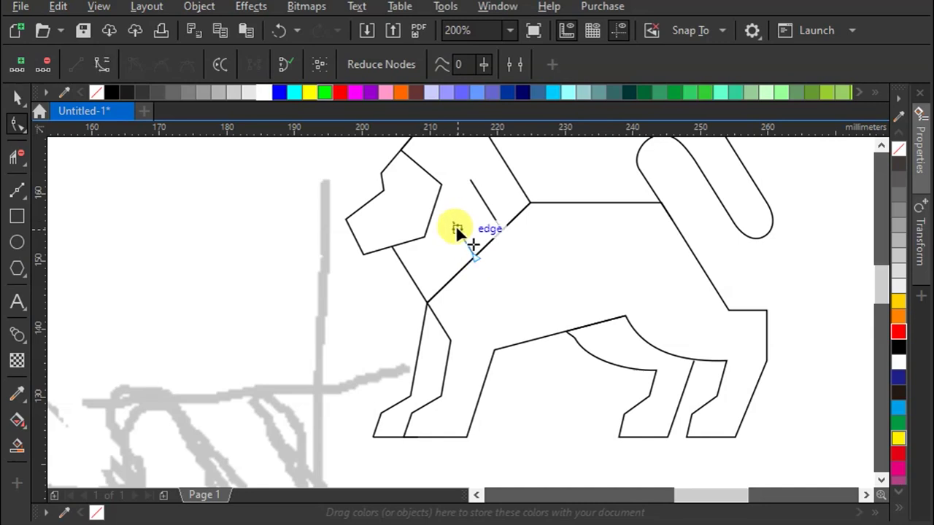
click(24, 96)
Step: Snap the mane outline's lower front end node onto the lion's jaw line
scroll(653, 307, down, 2)
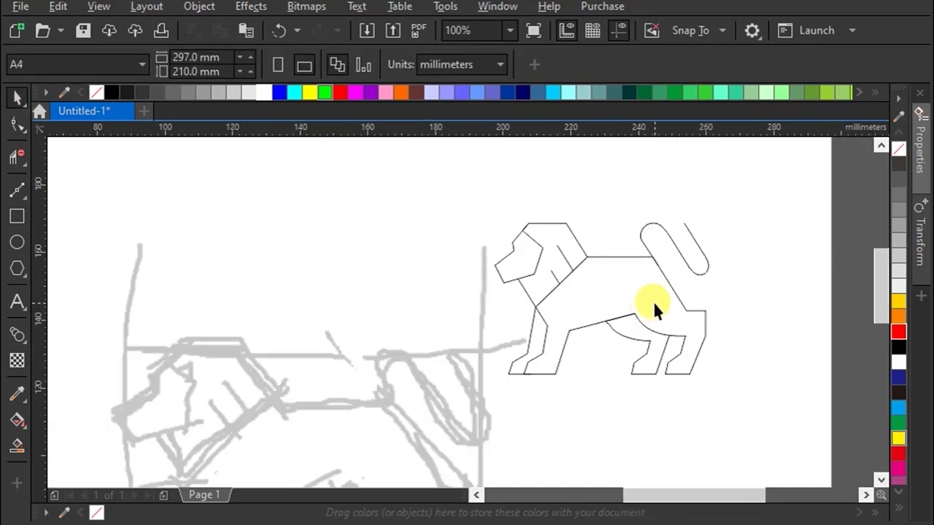
scroll(653, 302, down, 2)
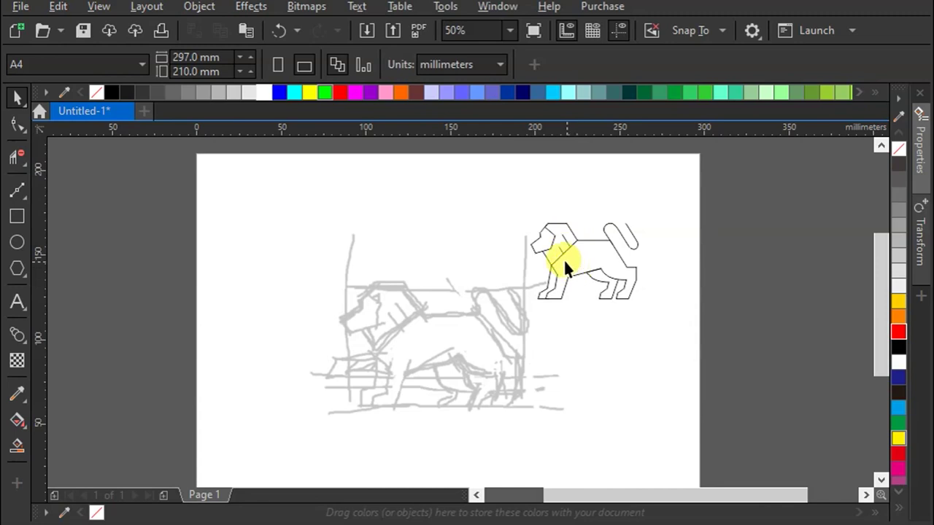
scroll(563, 259, up, 4)
click(536, 270)
key(F10)
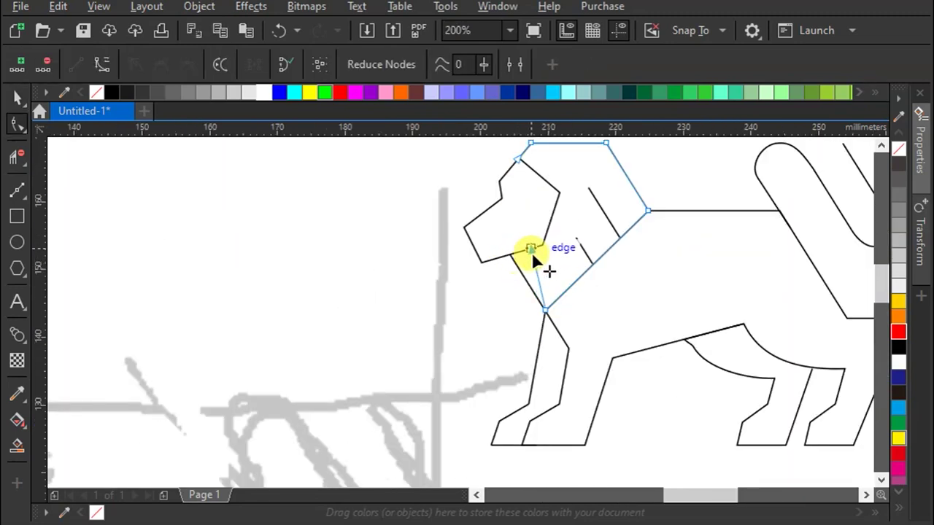
drag(540, 249, 511, 255)
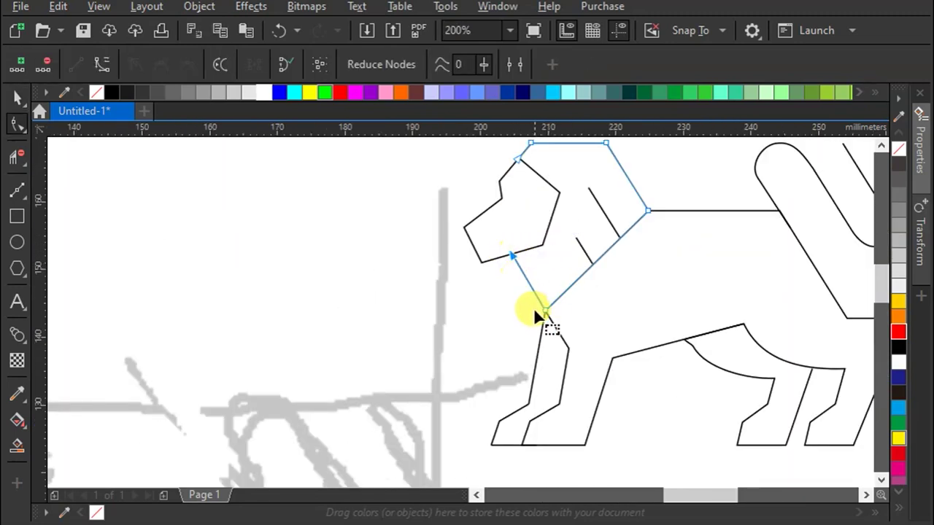
Step: Lower the mane's bottom corner along the chest line to the upper corner node of the near front leg
drag(532, 292, 537, 345)
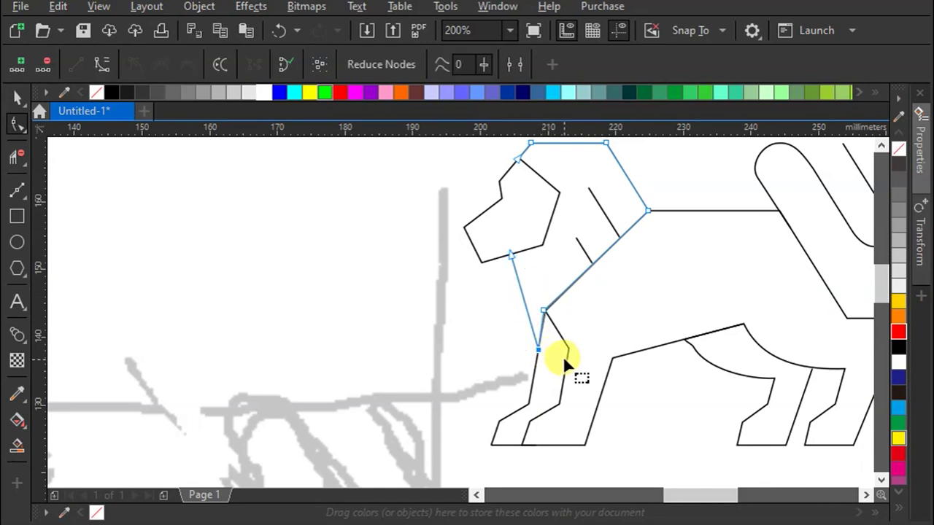
key(ctrl+z)
drag(544, 308, 569, 341)
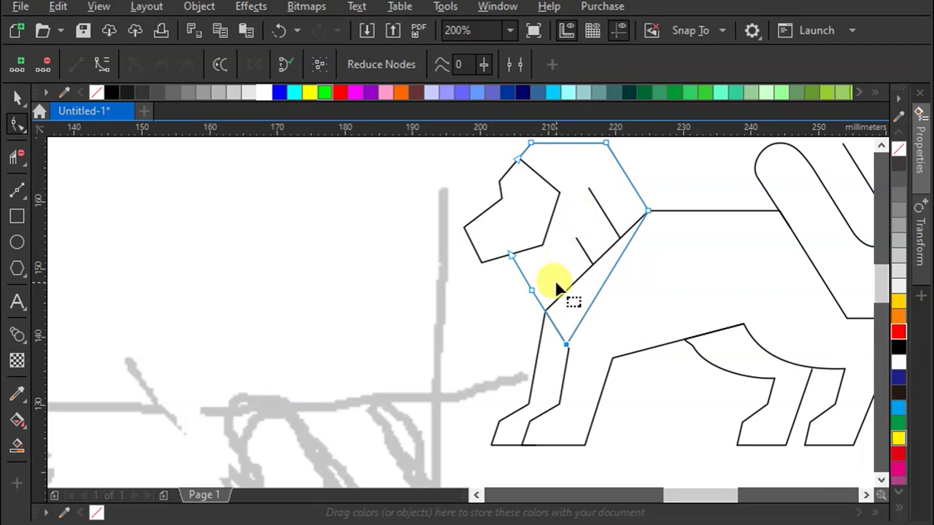
Step: Delete the body outline's chest corner node so its front edge follows the lowered mane
scroll(566, 291, down, 1)
scroll(559, 301, up, 1)
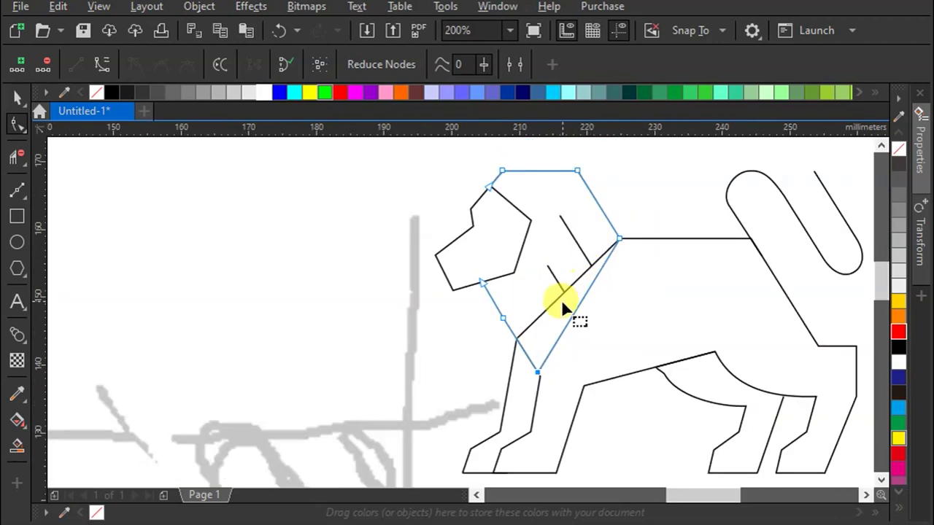
click(552, 306)
double_click(517, 337)
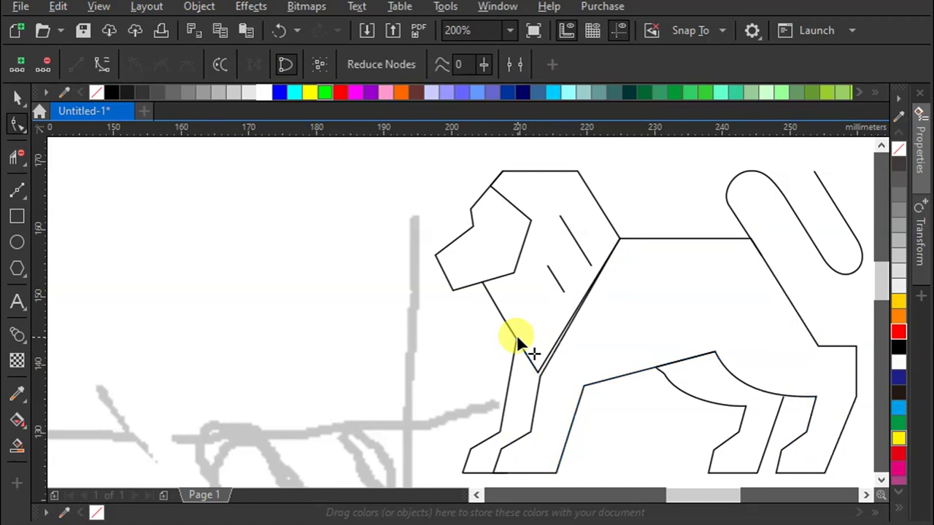
key(ctrl+z)
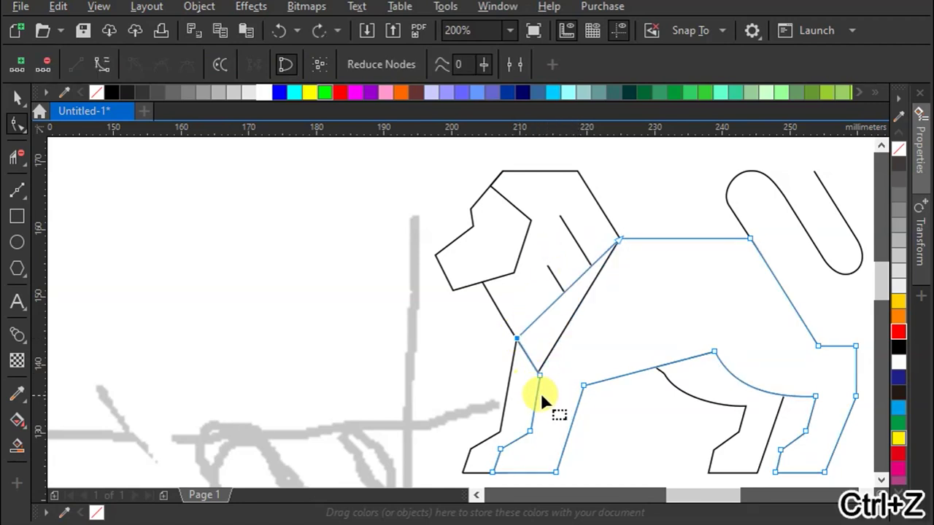
double_click(516, 337)
click(515, 318)
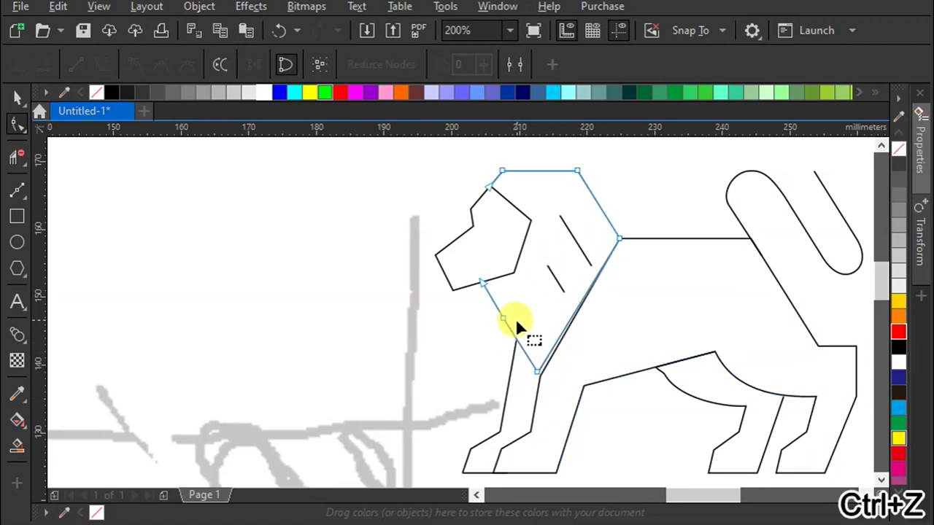
Step: Try lowering the node on the mane's front edge onto the far front leg line, and undo the move
click(540, 375)
drag(500, 319, 505, 369)
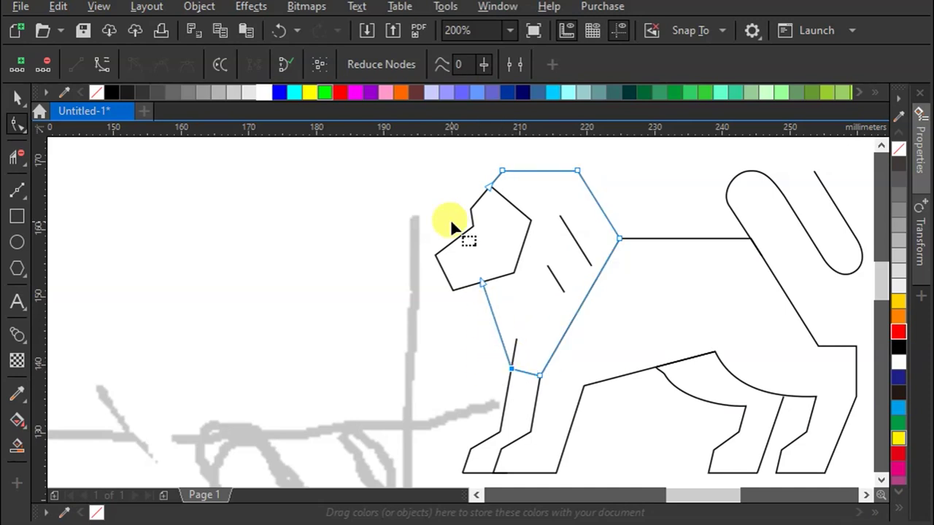
scroll(496, 261, down, 2)
scroll(565, 277, up, 2)
key(ctrl+z)
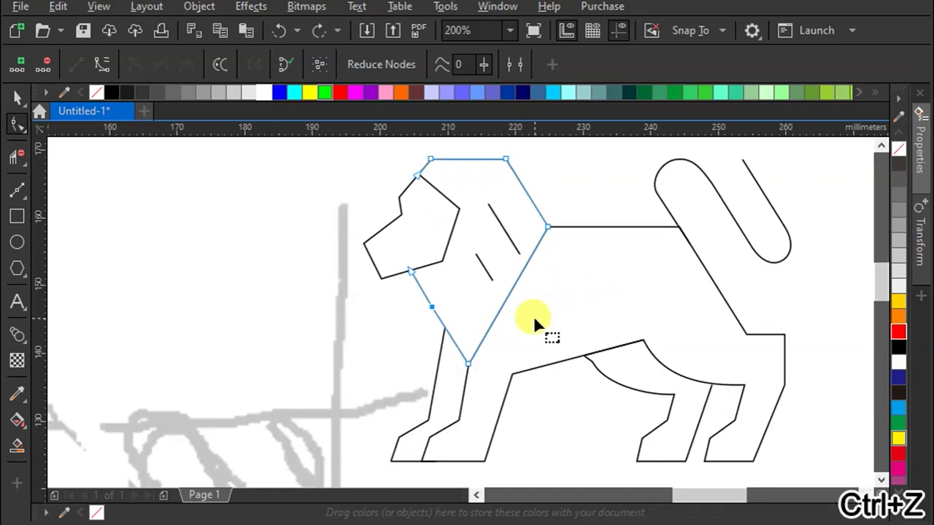
Step: Widen the mane outline symmetrically about its centre to about 24.4 mm
click(16, 95)
click(383, 280)
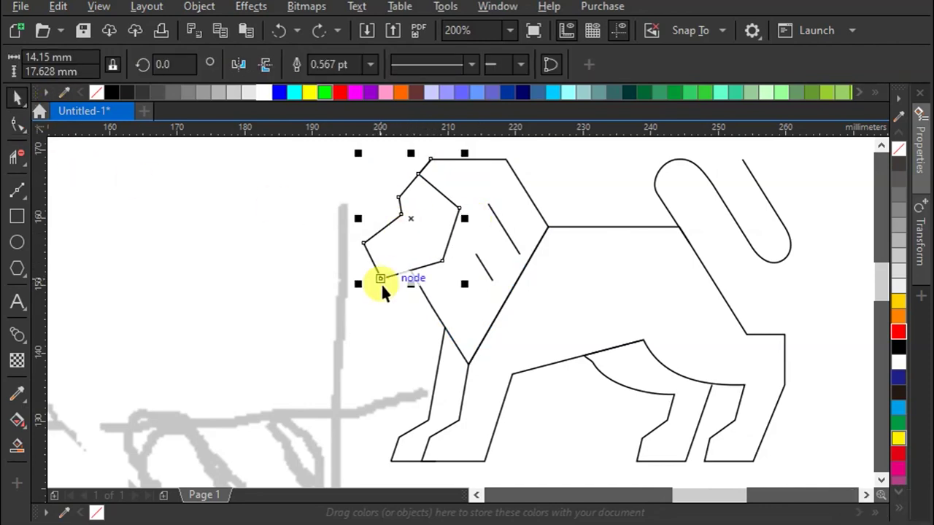
click(434, 309)
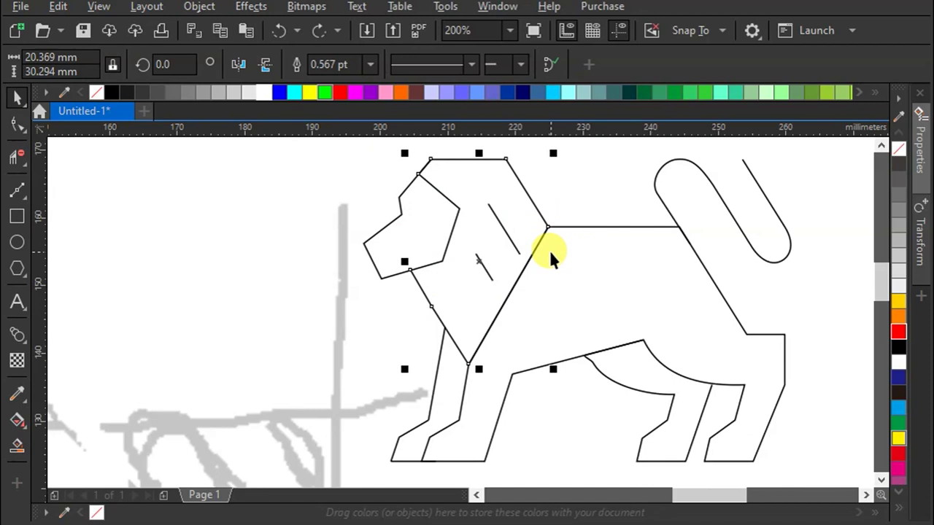
drag(550, 260, 566, 261)
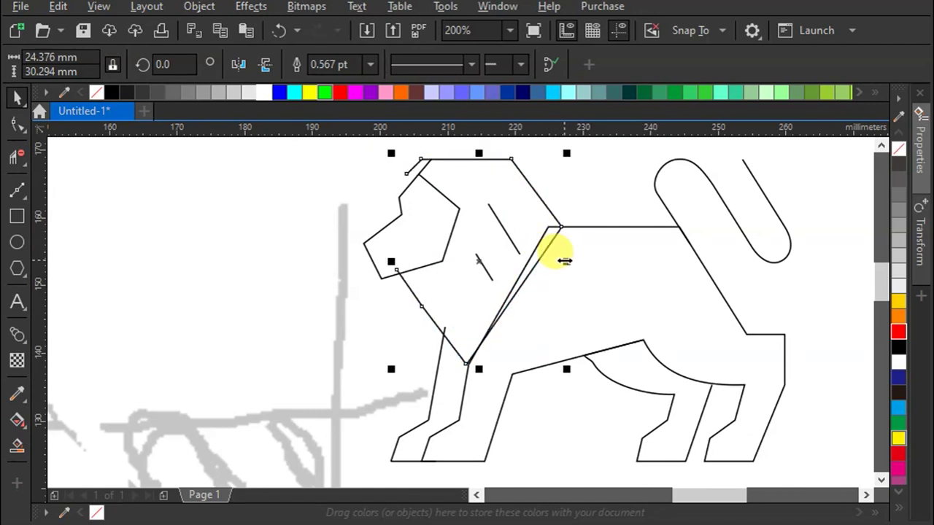
Step: Enlarge the face outline to about 17.3 × 19.8 mm and place its top node at the widened mane's upper front end
click(416, 174)
drag(416, 174, 406, 191)
drag(452, 167, 459, 161)
drag(458, 232, 419, 156)
click(444, 218)
key(ctrl+z)
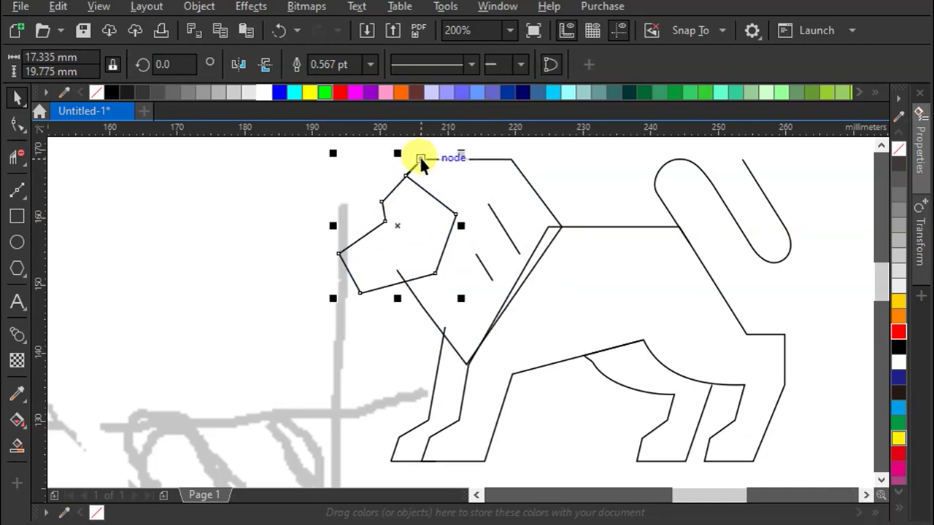
Step: Move the face outline's notch node below the forehead slightly forward
double_click(422, 168)
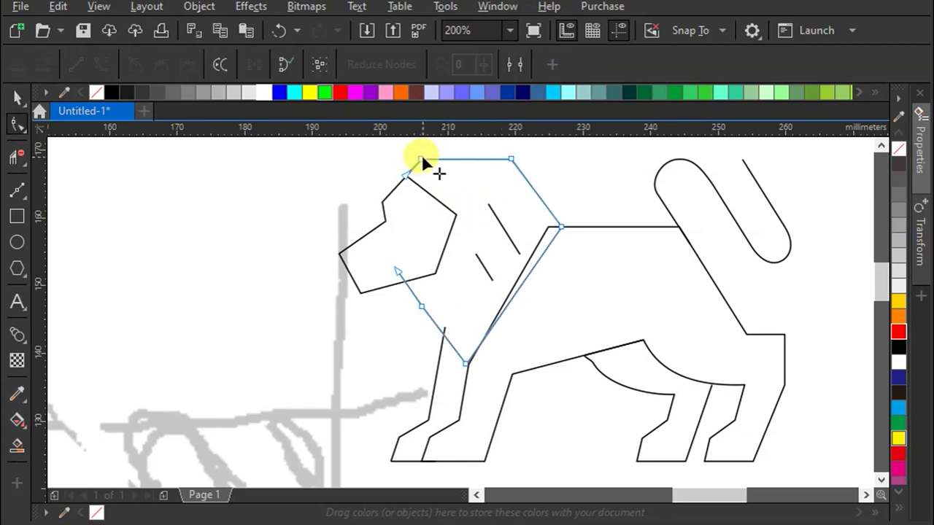
click(387, 198)
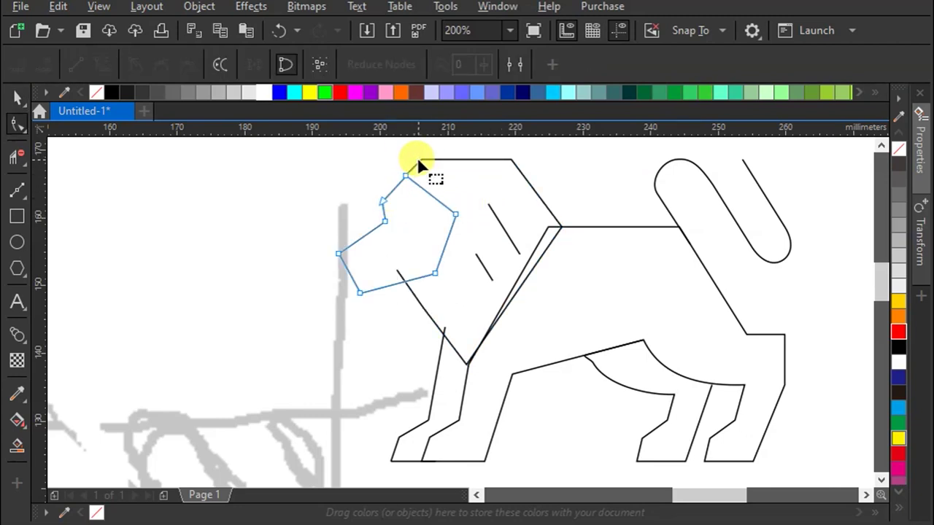
click(412, 289)
click(382, 219)
drag(386, 215, 376, 217)
Step: Try extending the mane's lower front end node to the chin and repositioning the middle node, and undo the last node changes
click(417, 295)
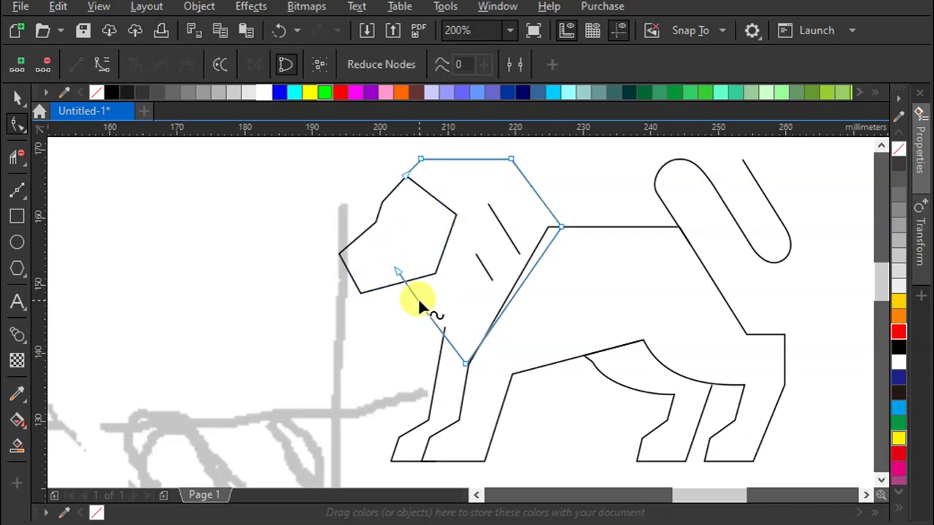
drag(403, 278, 427, 316)
click(406, 302)
double_click(406, 301)
double_click(397, 334)
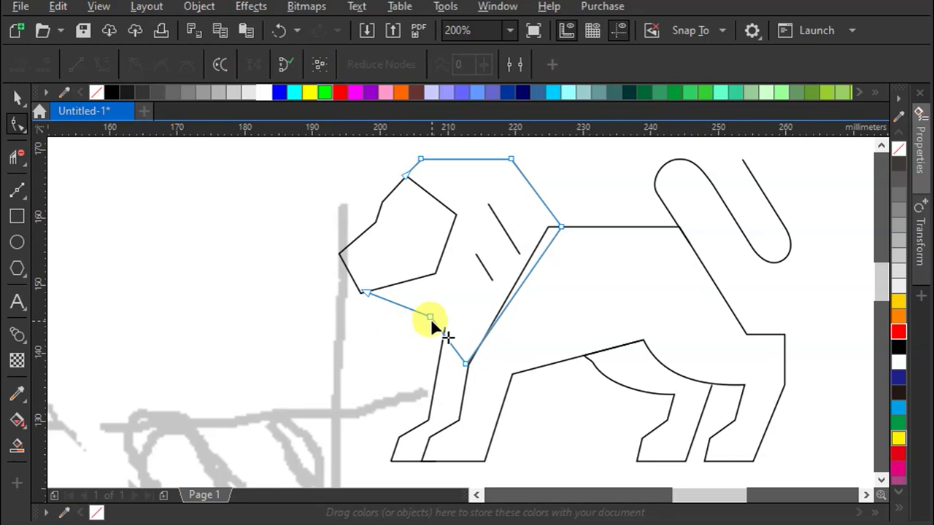
key(ctrl+z)
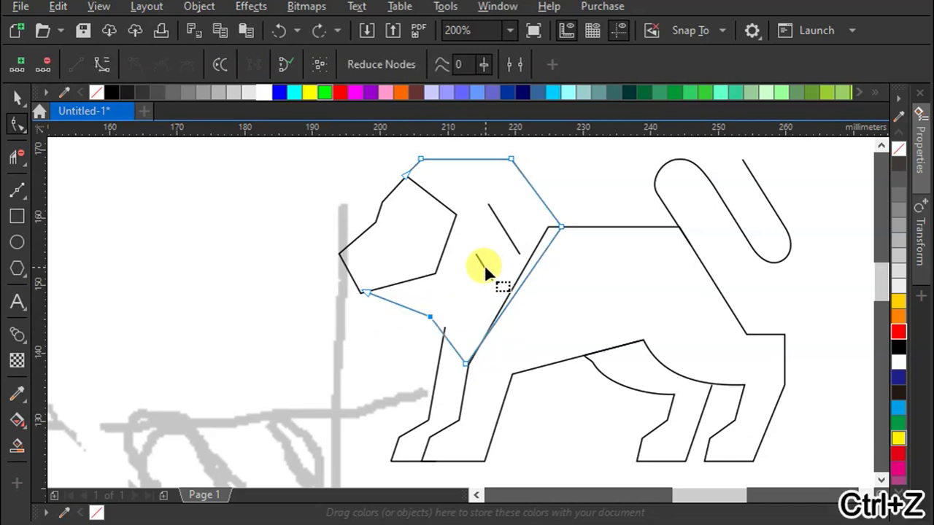
key(ctrl+z)
key(ctrl+z)
key(ctrl+z)
key(ctrl+z)
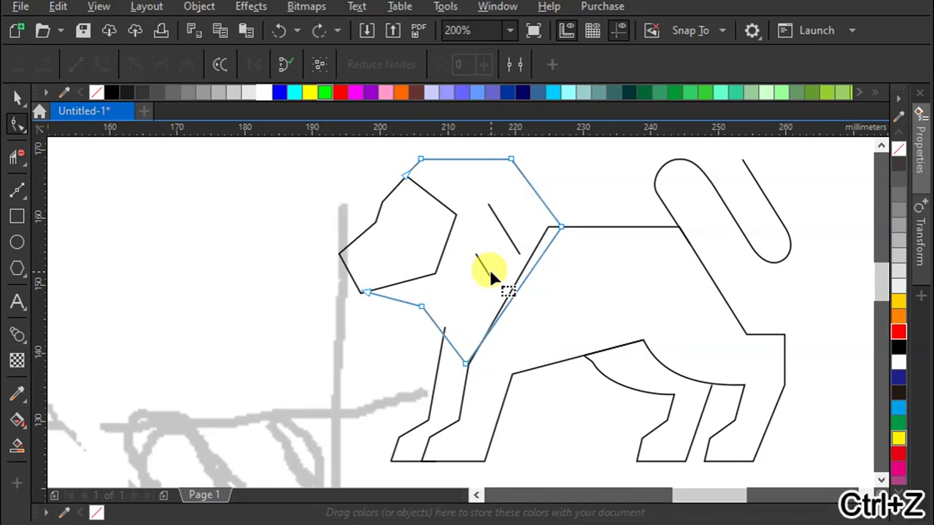
Step: Place the mane's lower front end node on the jaw line and delete the middle node to straighten the front edge
drag(400, 274, 398, 281)
click(418, 302)
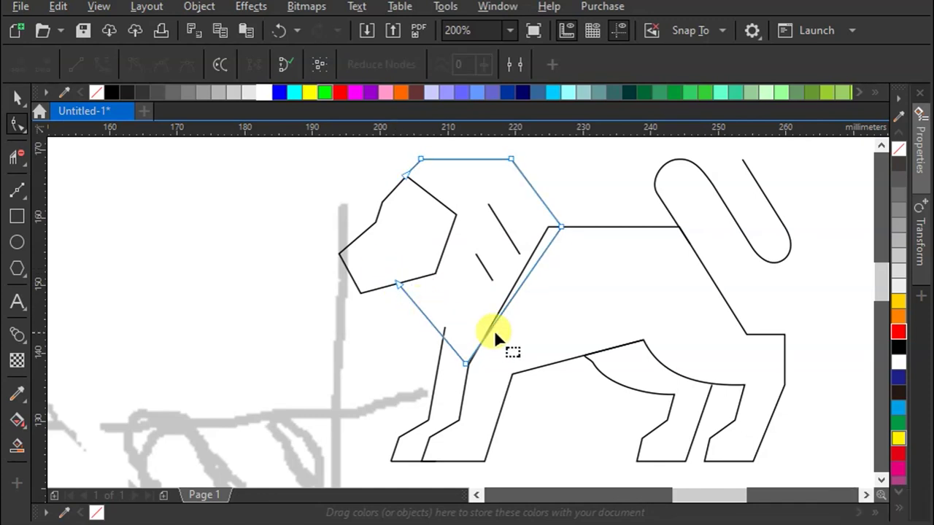
Step: Snap the body's upper front corner to the mane's rear corner and the mane's bottom corner to the near front leg's upper node
click(553, 228)
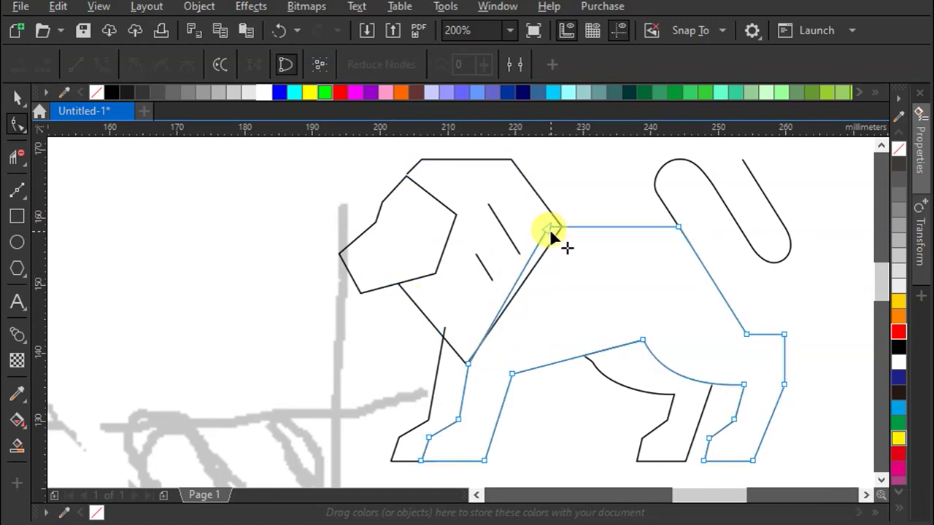
click(554, 227)
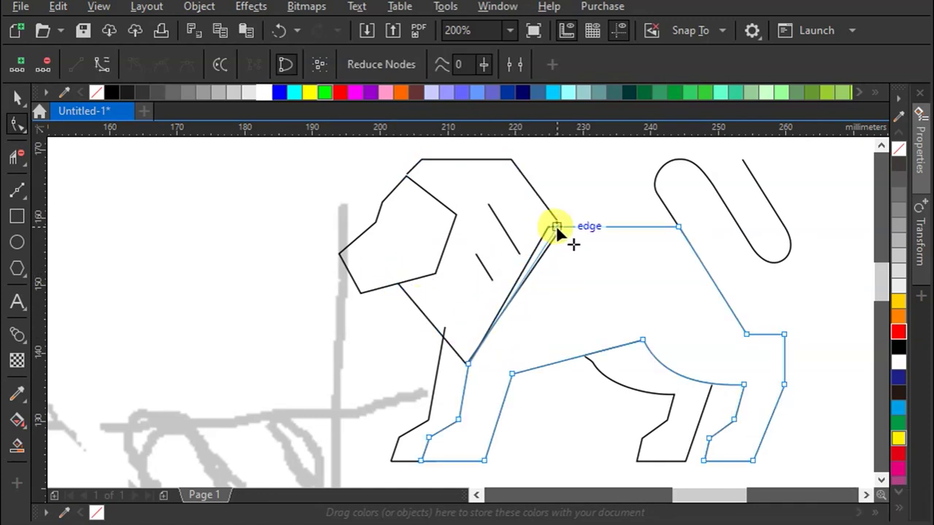
click(466, 360)
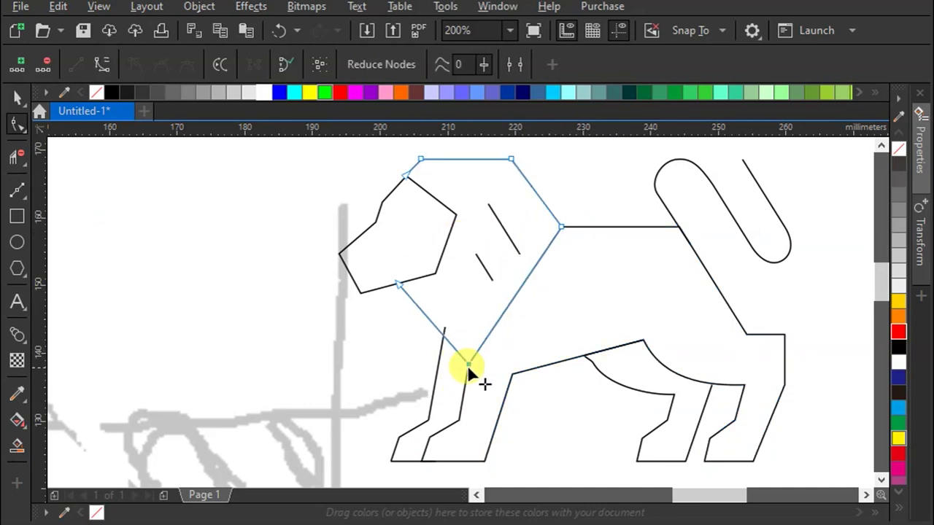
Step: Pull the far front leg line's upper end down onto the mane's front edge
drag(445, 327, 442, 333)
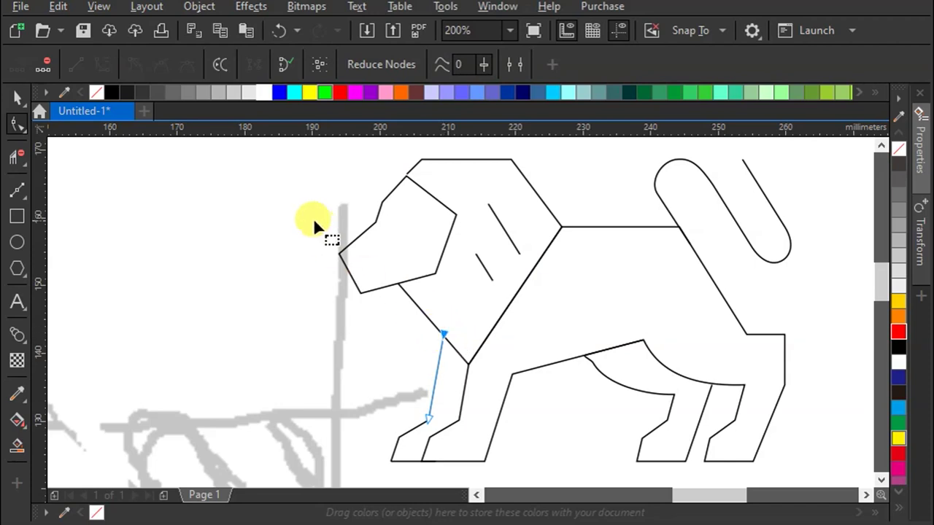
click(484, 266)
Step: Add nodes to the face outline's rear edge and reshape it into a stepped cheek line
click(441, 247)
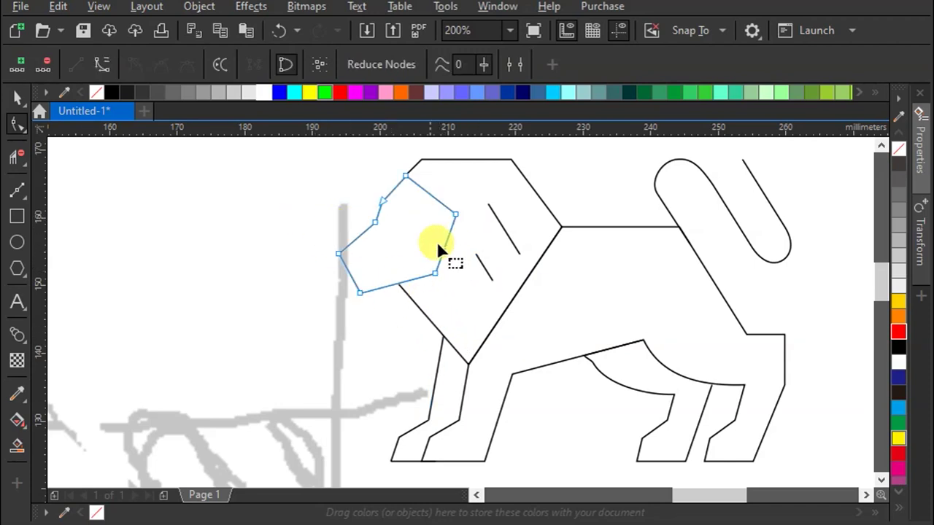
double_click(446, 237)
drag(445, 249, 420, 278)
click(455, 215)
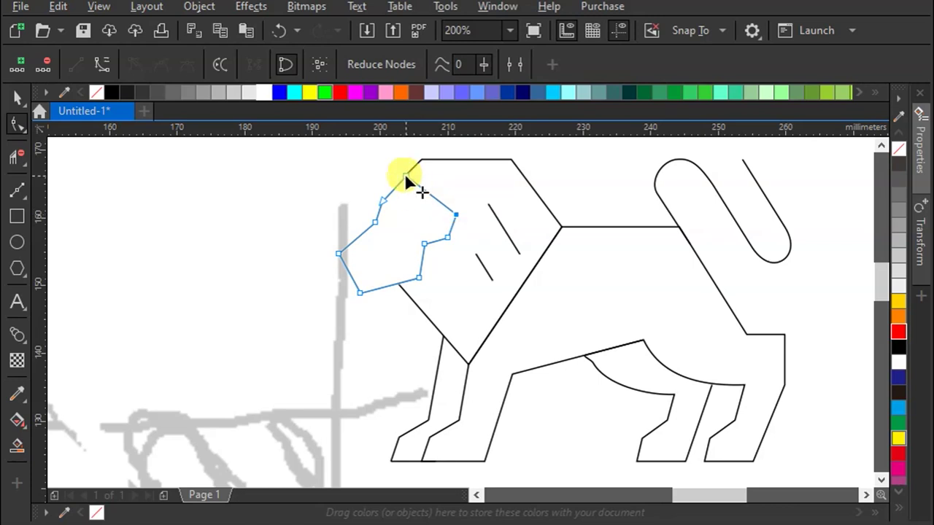
Step: Rotate the two mane strokes slightly counterclockwise and enlarge them together
click(18, 97)
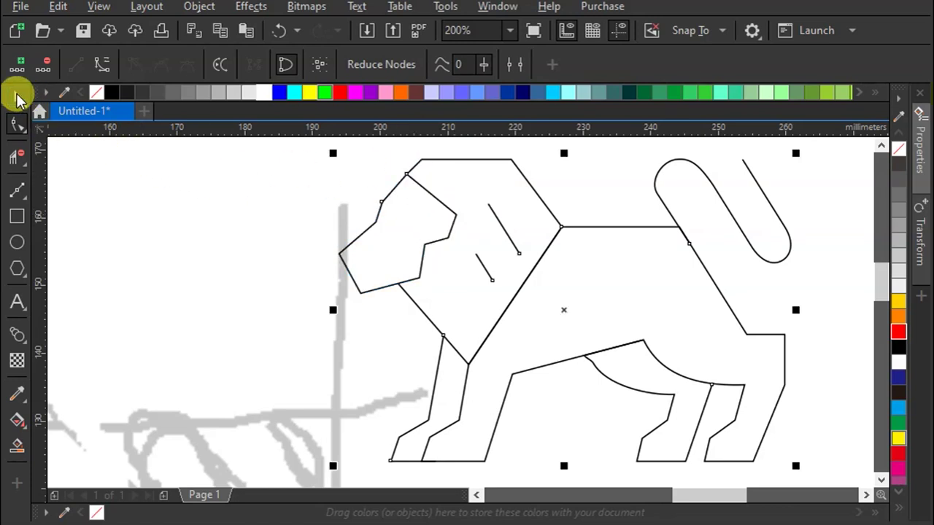
click(485, 247)
click(482, 264)
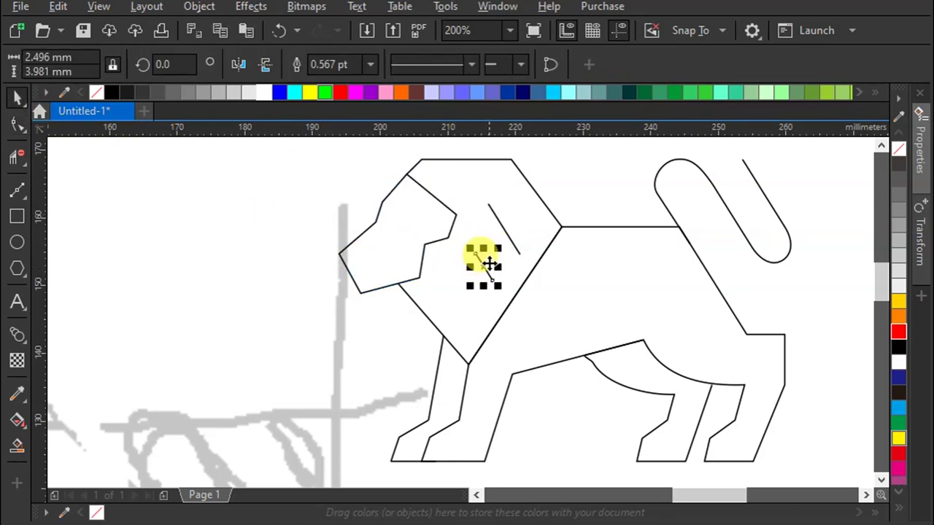
shift+click(505, 231)
click(512, 250)
mouse_move(514, 252)
mouse_down()
mouse_move(537, 223)
mouse_move(519, 236)
mouse_up()
click(515, 235)
drag(522, 274, 574, 317)
click(547, 241)
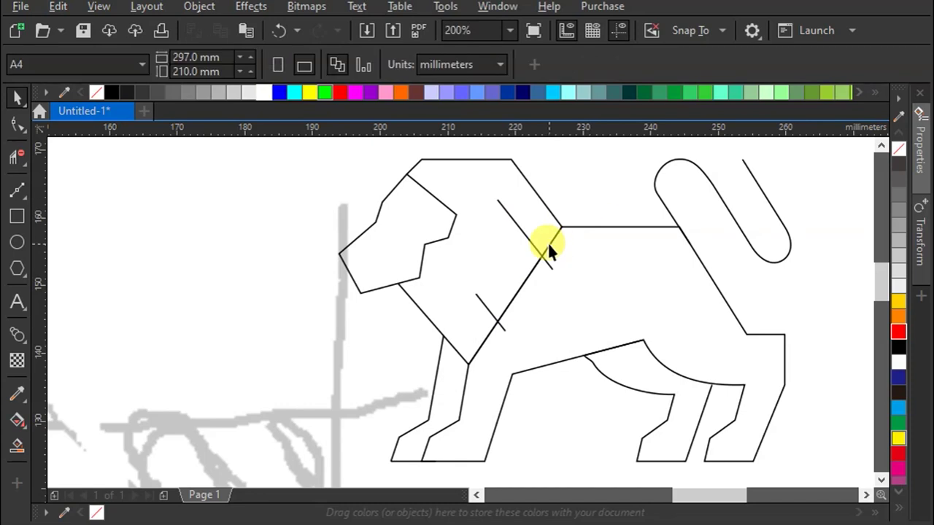
Step: Reposition both mane strokes so their lower ends meet the mane's rear edge
drag(530, 241, 520, 258)
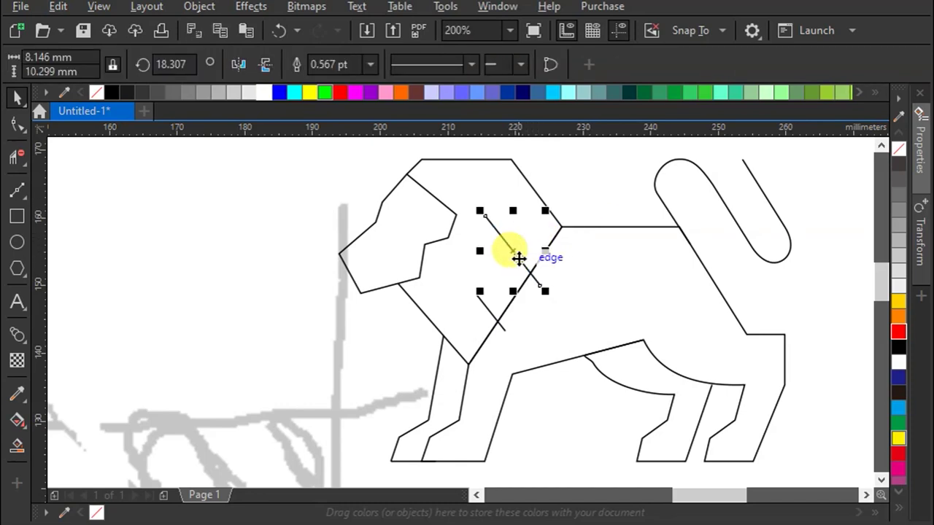
mouse_move(490, 311)
mouse_down()
mouse_move(485, 304)
mouse_move(496, 321)
mouse_up()
click(526, 284)
drag(537, 287, 530, 273)
click(572, 195)
Step: Adjust the face outline's lower forehead node and the notch node beneath it to form a sharper brow
scroll(586, 261, down, 1)
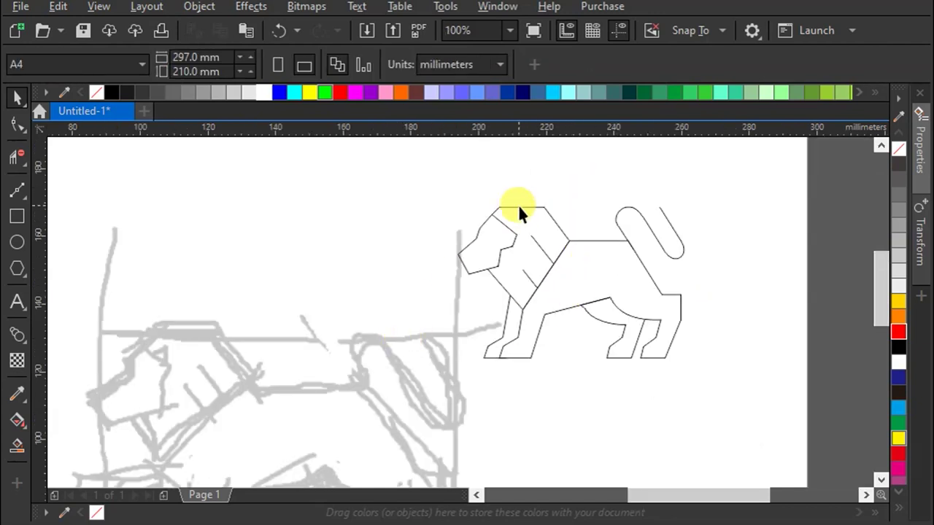
scroll(496, 219, up, 1)
click(488, 225)
key(F10)
scroll(475, 234, up, 1)
click(443, 273)
click(449, 255)
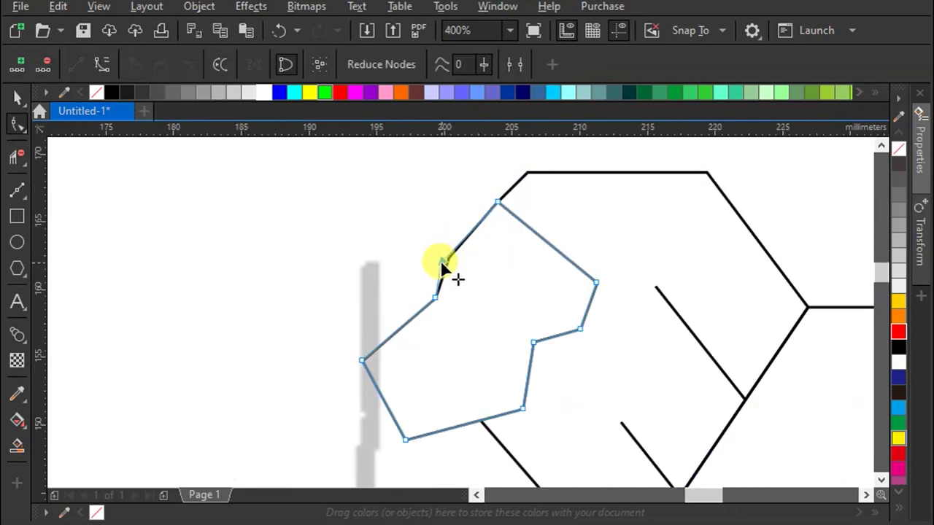
drag(435, 297, 440, 291)
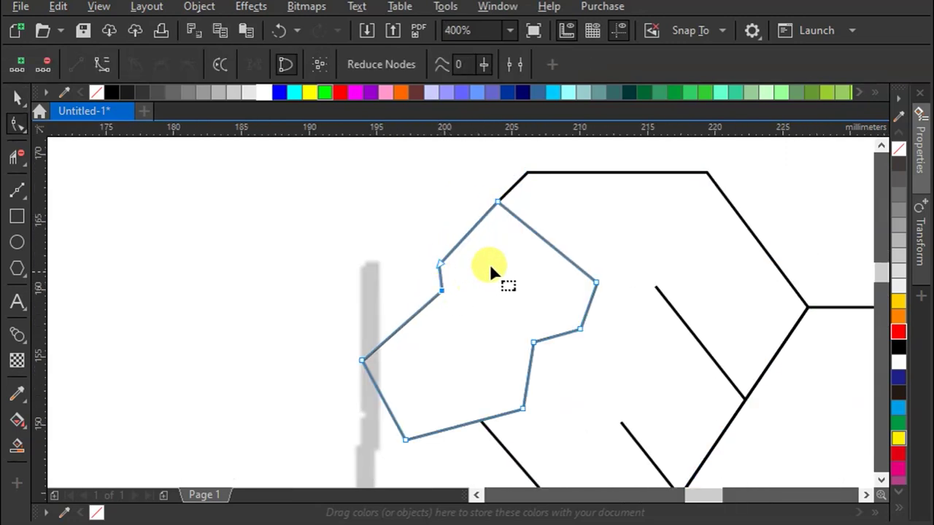
Step: Lower the face outline's nose tip node slightly and deselect the face
click(363, 360)
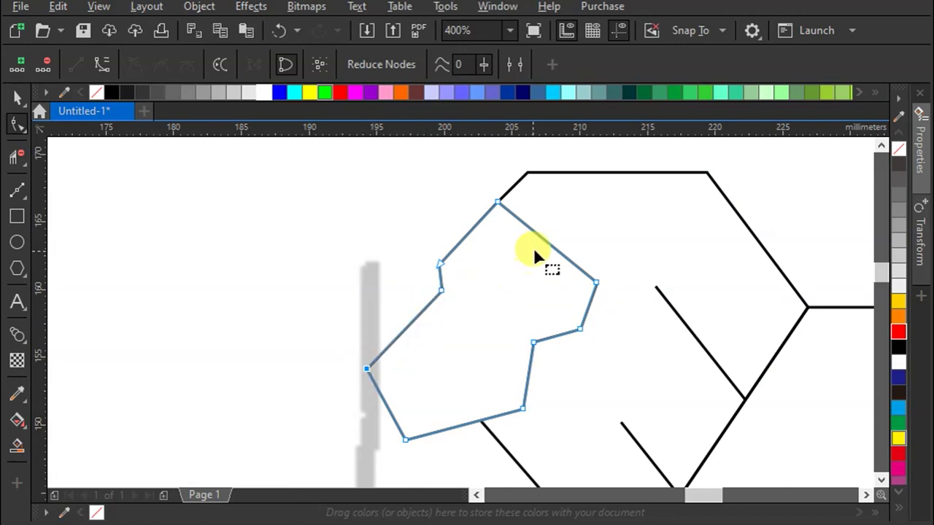
scroll(533, 247, down, 1)
click(16, 96)
scroll(694, 245, down, 1)
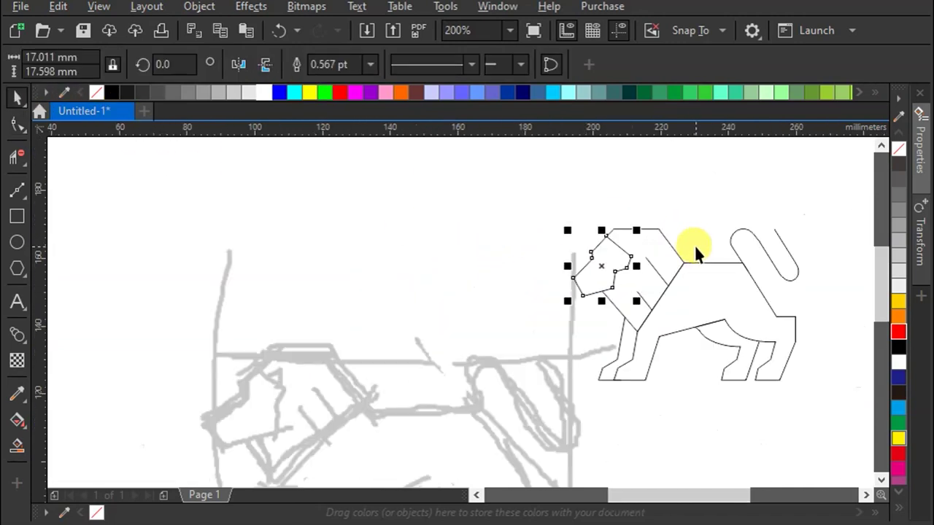
scroll(522, 251, down, 1)
click(600, 212)
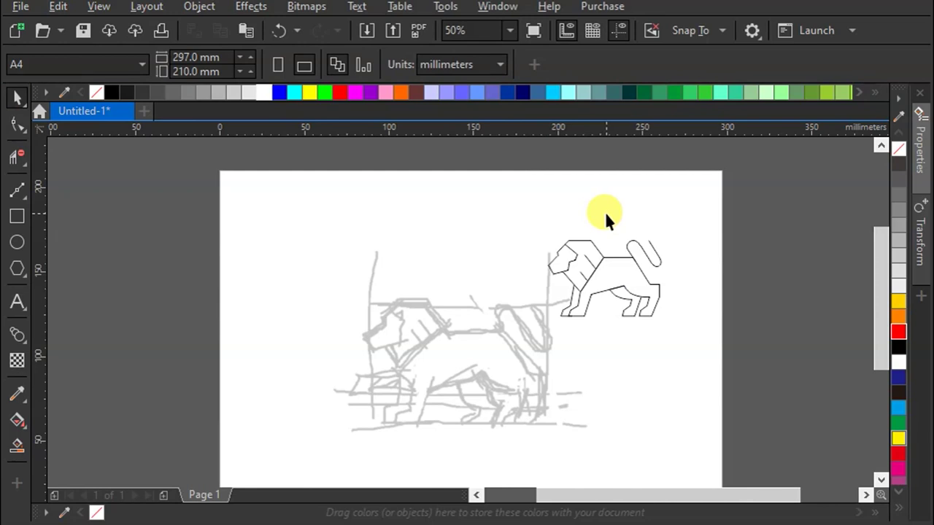
Step: Draw a circle about 5 mm across inside the mane, just behind the face's upper rear edge
scroll(576, 248, up, 3)
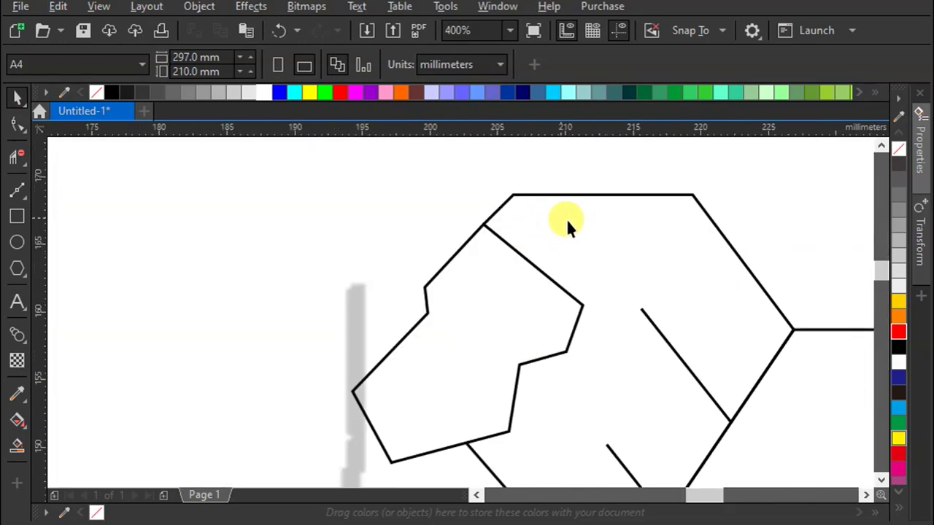
click(22, 244)
drag(540, 219, 604, 283)
mouse_move(571, 248)
mouse_down()
mouse_move(560, 250)
mouse_move(625, 306)
mouse_move(535, 315)
mouse_move(502, 240)
mouse_move(528, 223)
mouse_up()
Step: Draw a closed four-sided shape over the circle's lower front part and trim the circle with it into a half-round ear
click(17, 190)
click(18, 97)
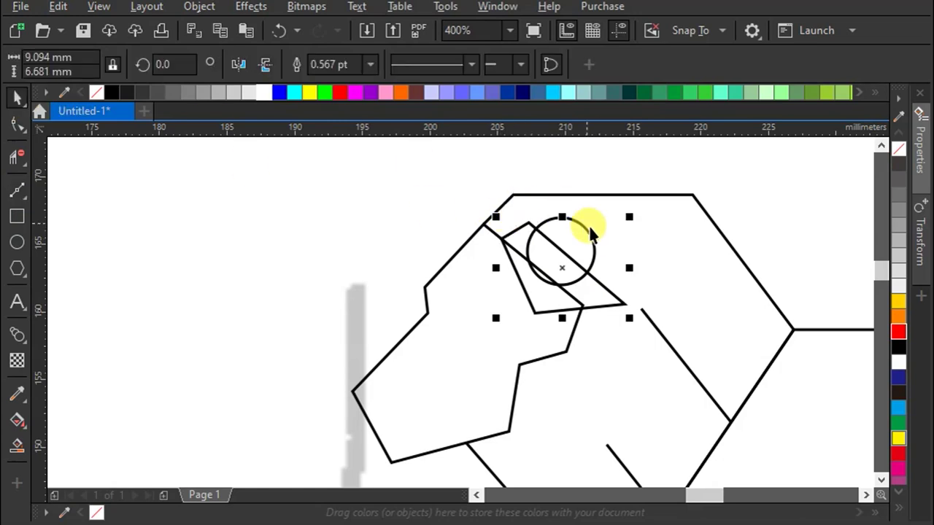
shift+click(590, 225)
click(402, 64)
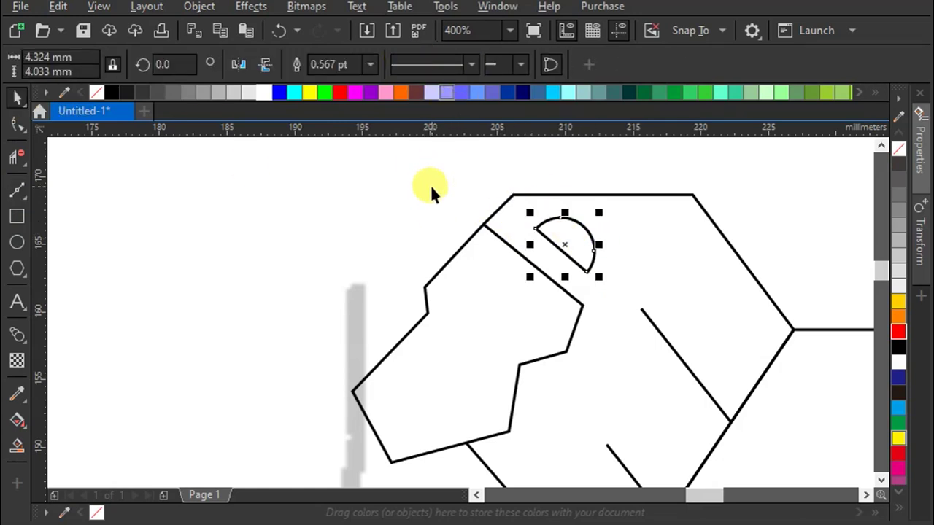
click(430, 188)
Step: Unlock the faded lion sketch and delete it
scroll(511, 218, down, 4)
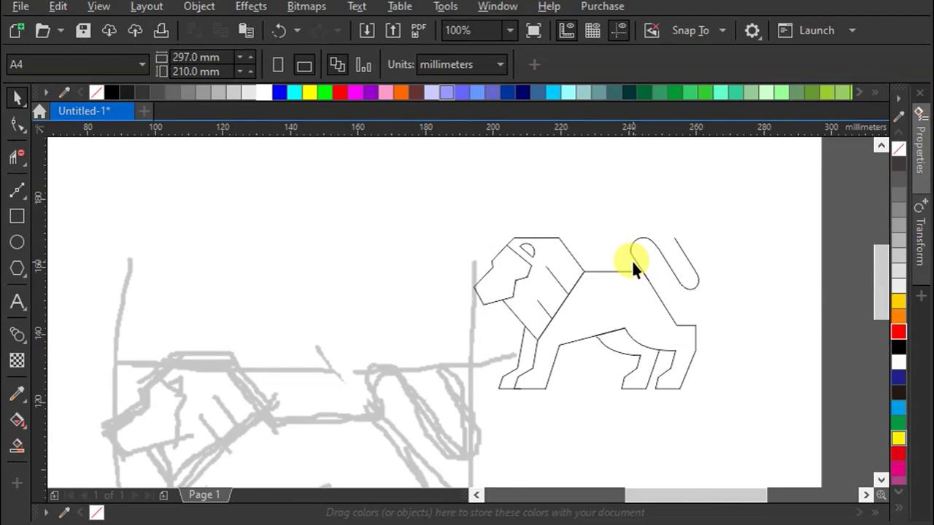
right_click(345, 348)
click(442, 386)
scroll(417, 263, down, 2)
key(Delete)
Step: Move the whole lion line drawing to the lower middle of the page and set its outline width to 12 pt
drag(604, 221, 350, 386)
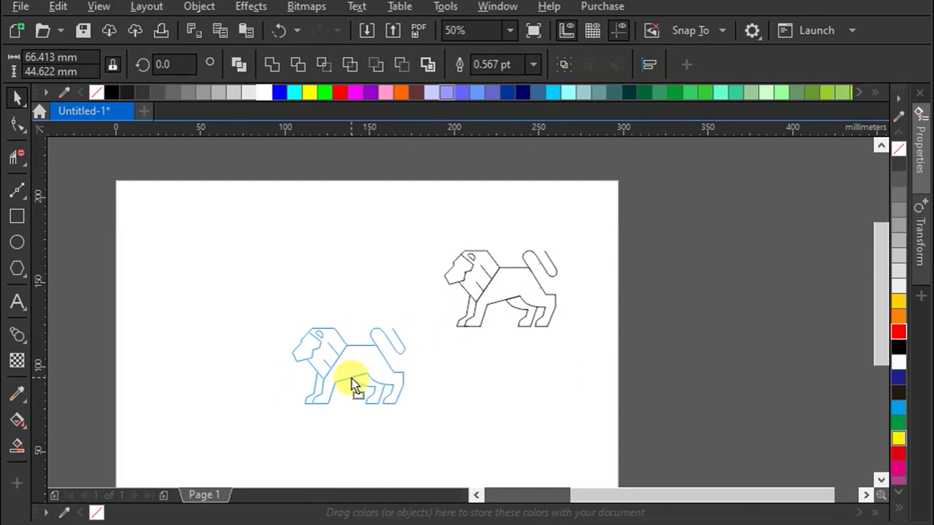
scroll(328, 404, up, 2)
click(533, 65)
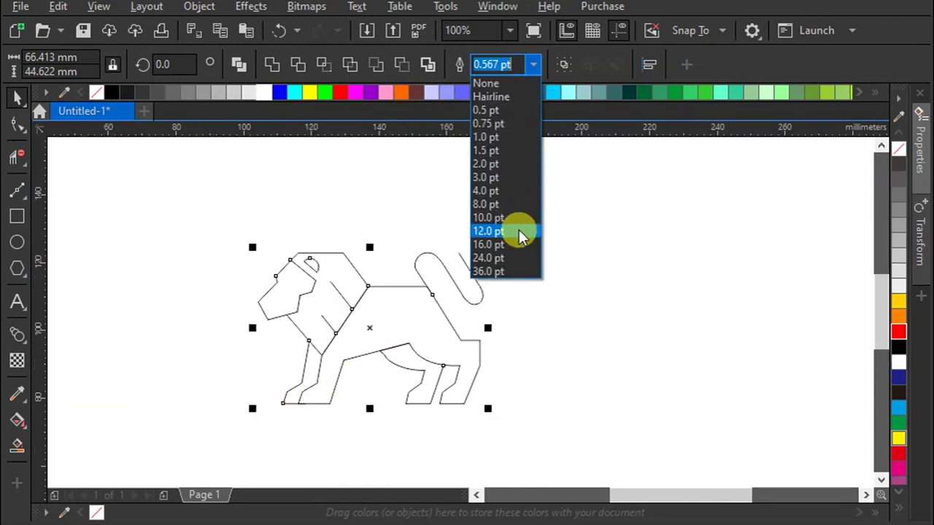
click(517, 230)
Step: Scale the lion up proportionally to about 104 mm wide and 70 mm high and reposition it on the page
scroll(502, 286, down, 2)
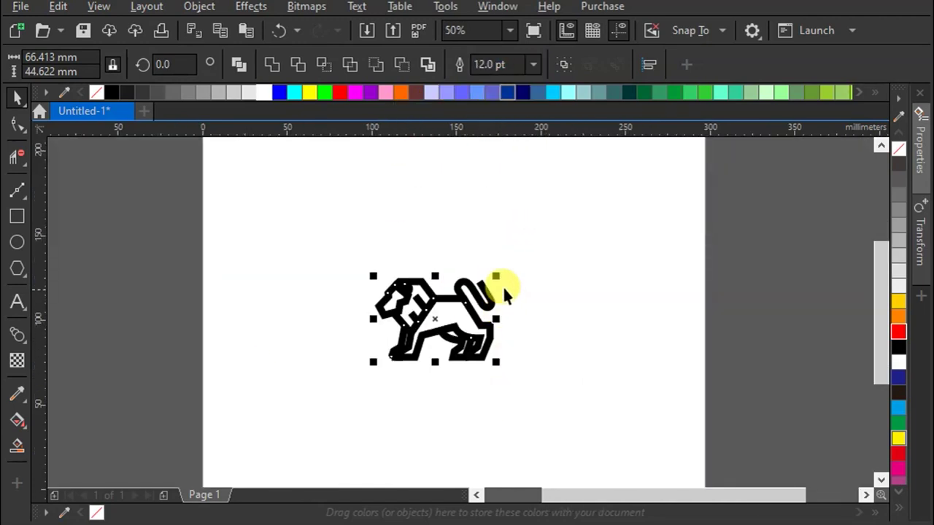
drag(499, 276, 575, 223)
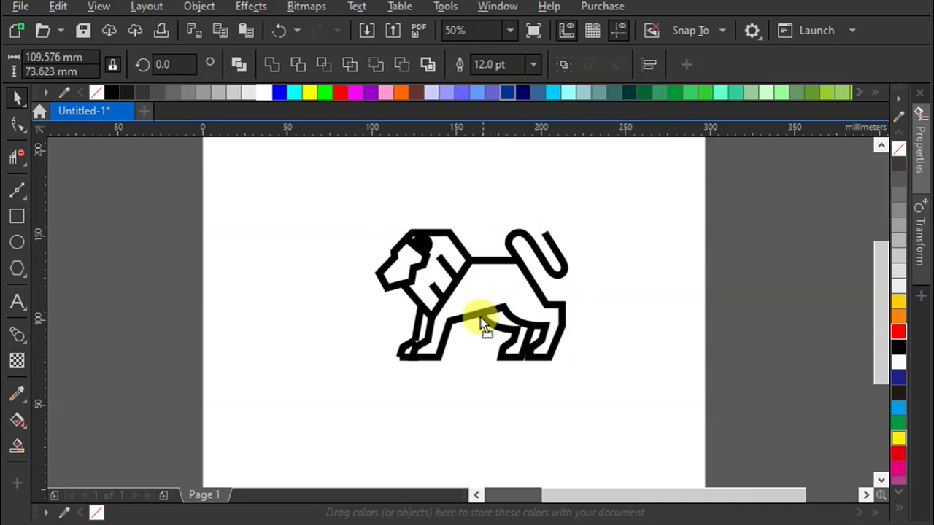
drag(502, 324, 471, 347)
scroll(500, 359, up, 2)
drag(559, 391, 546, 379)
drag(488, 313, 507, 352)
scroll(575, 290, down, 2)
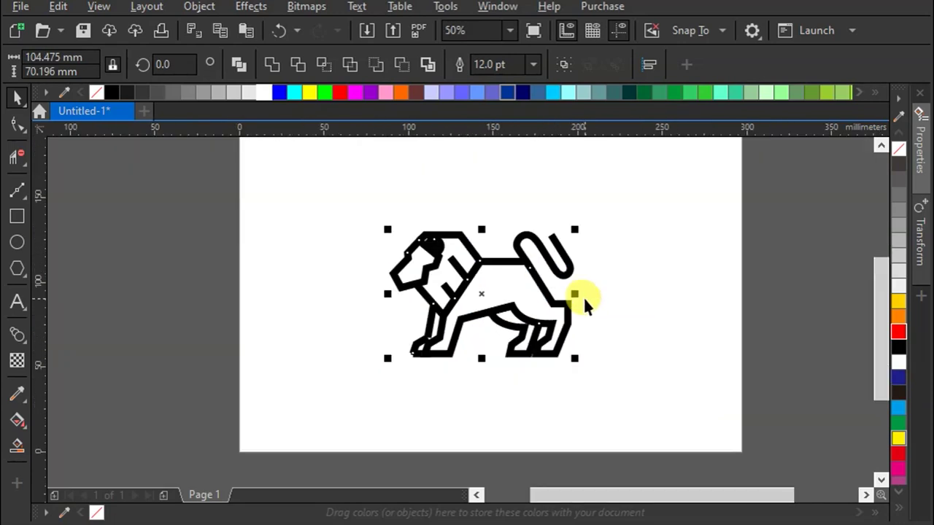
Step: Merge the far front leg's separate segments into one curve and join its loose nodes at the ankle and paw corner
scroll(471, 283, up, 2)
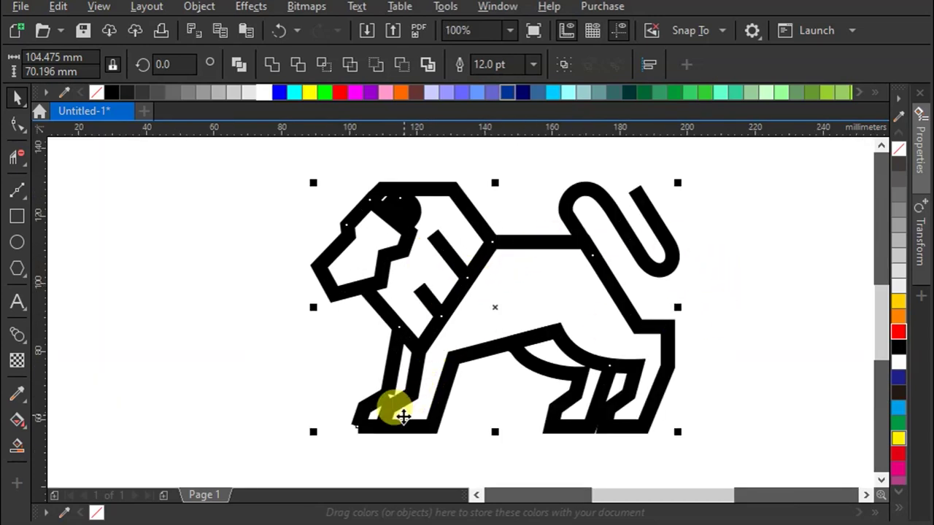
click(351, 414)
drag(337, 447, 428, 313)
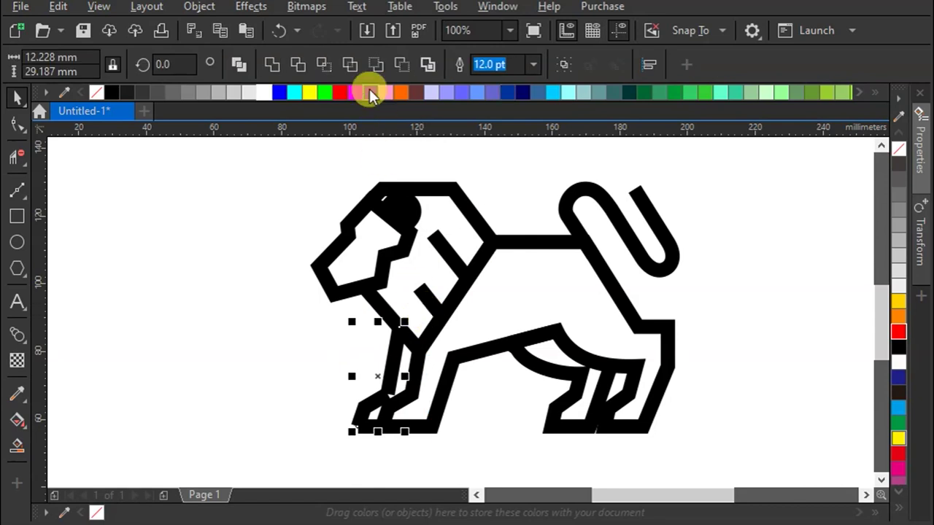
click(272, 65)
click(386, 402)
key(F10)
click(393, 403)
drag(391, 400, 359, 424)
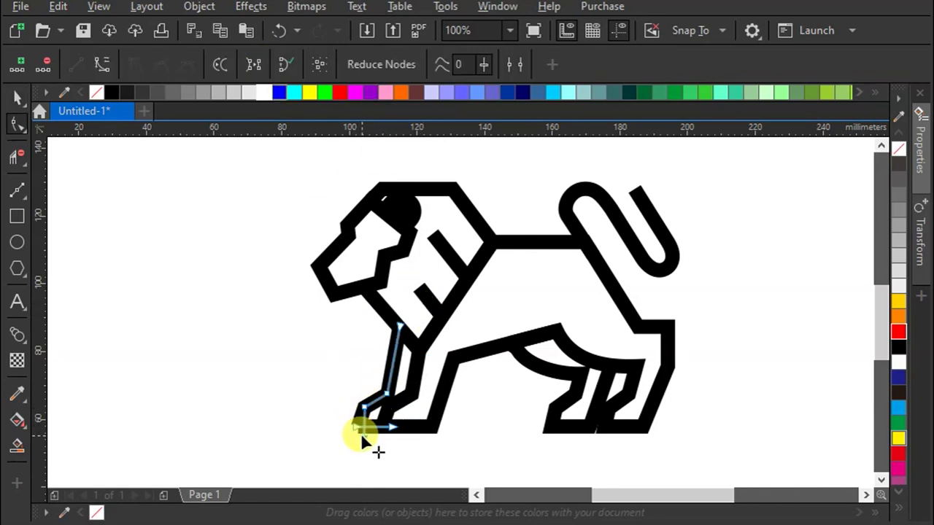
click(356, 426)
Step: Nudge the far front leg slightly forward, away from the near front leg
click(17, 97)
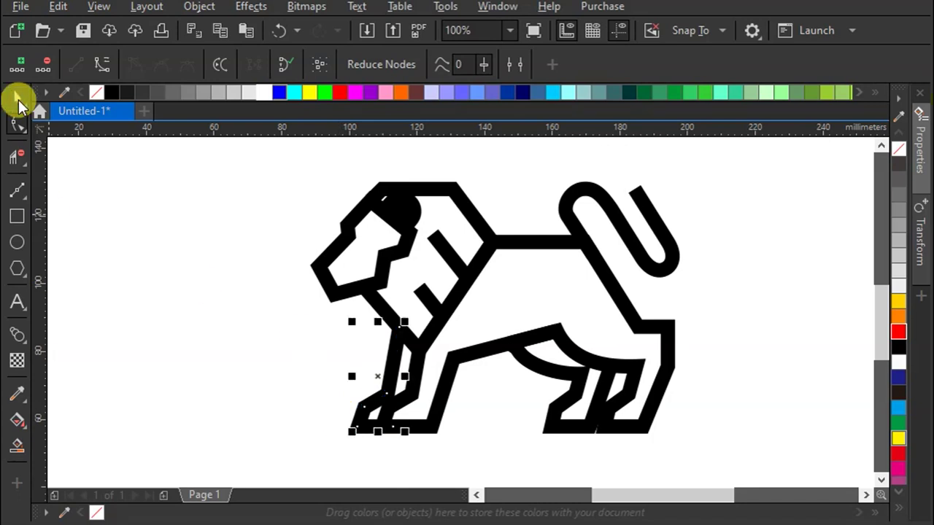
key(Left)
key(Left)
key(Left)
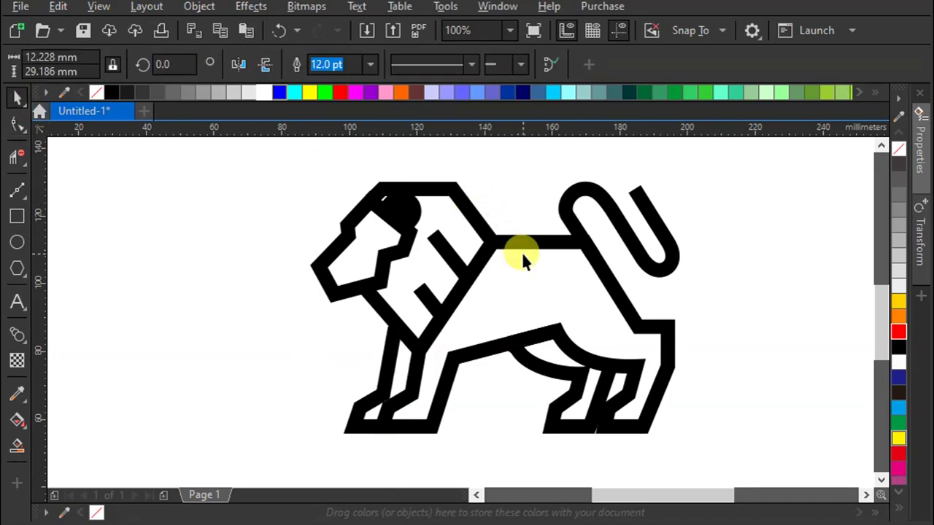
Step: Nudge the far hind leg slightly forward and remove its segment that overlaps the belly line
click(576, 390)
key(Left)
key(Left)
key(Left)
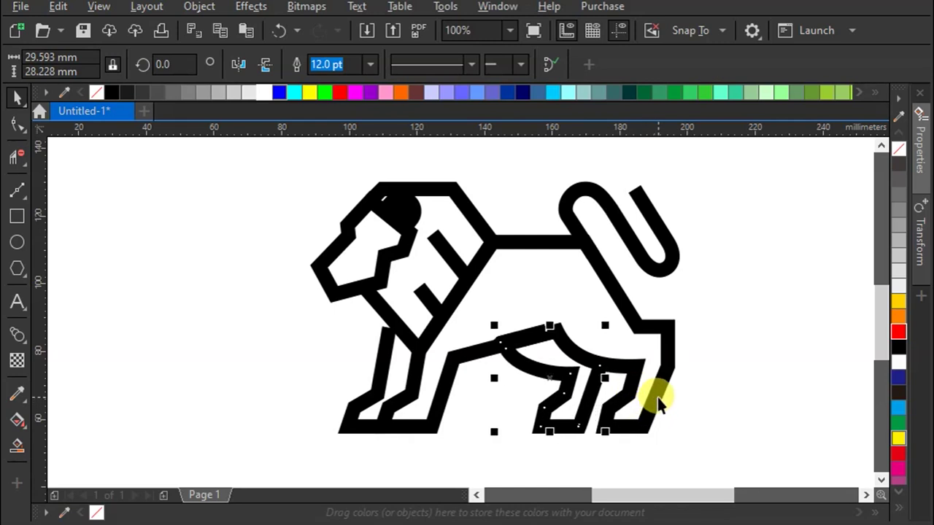
click(633, 363)
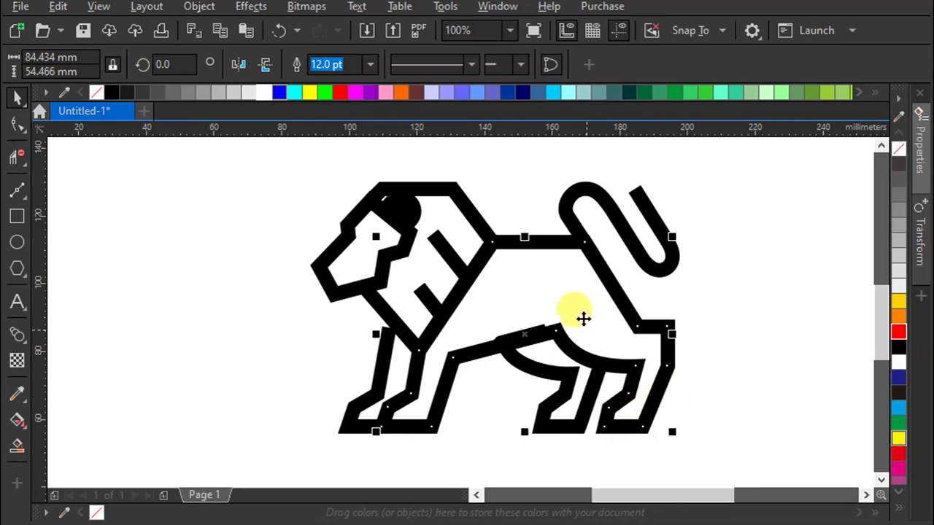
double_click(537, 368)
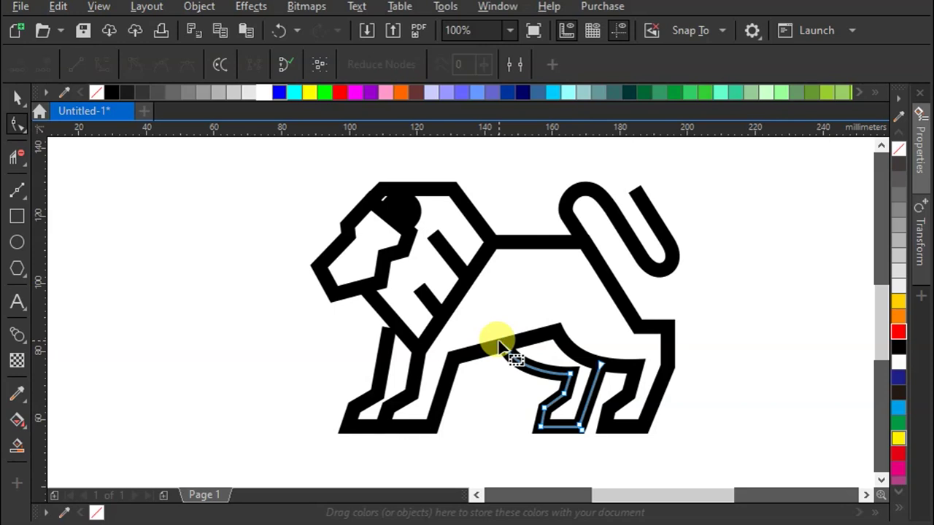
Step: Give the half-round ear a solid black fill with no outline and move it slightly back from the face
click(403, 213)
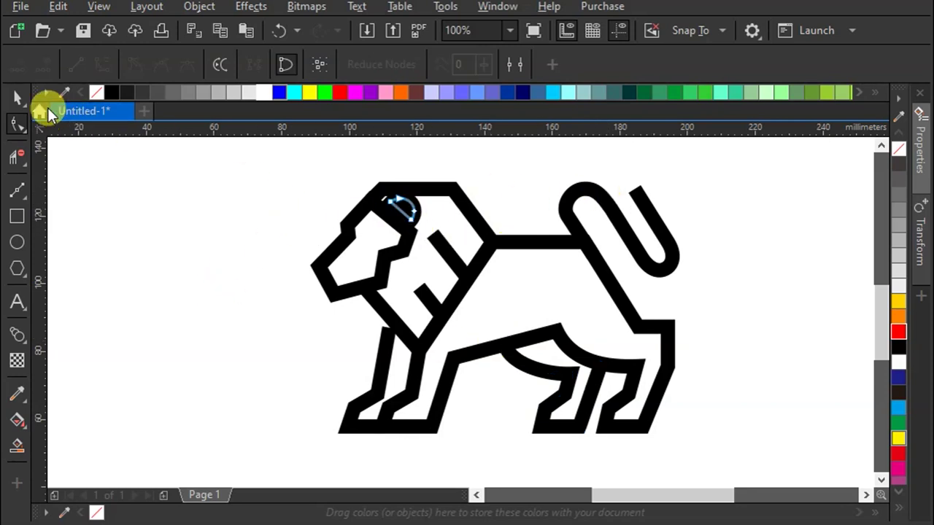
click(20, 96)
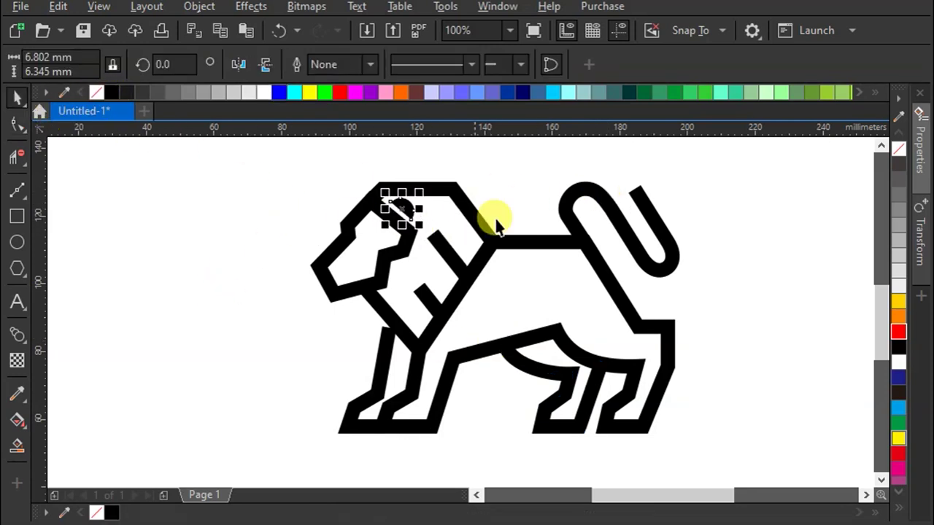
scroll(399, 188, up, 3)
drag(405, 217, 446, 229)
click(207, 169)
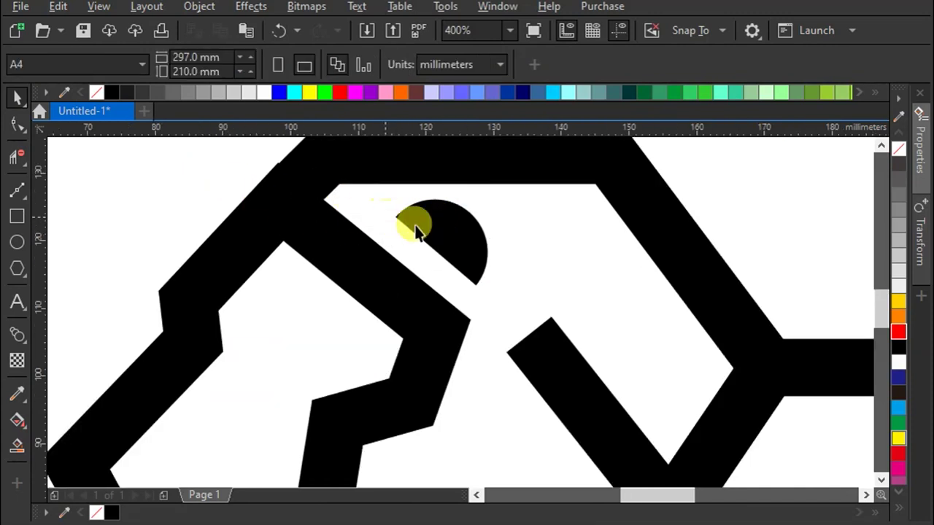
Step: Raise the far front leg's top node so that the leg meets the mane's lower front edge, and deselect it
scroll(406, 223, down, 3)
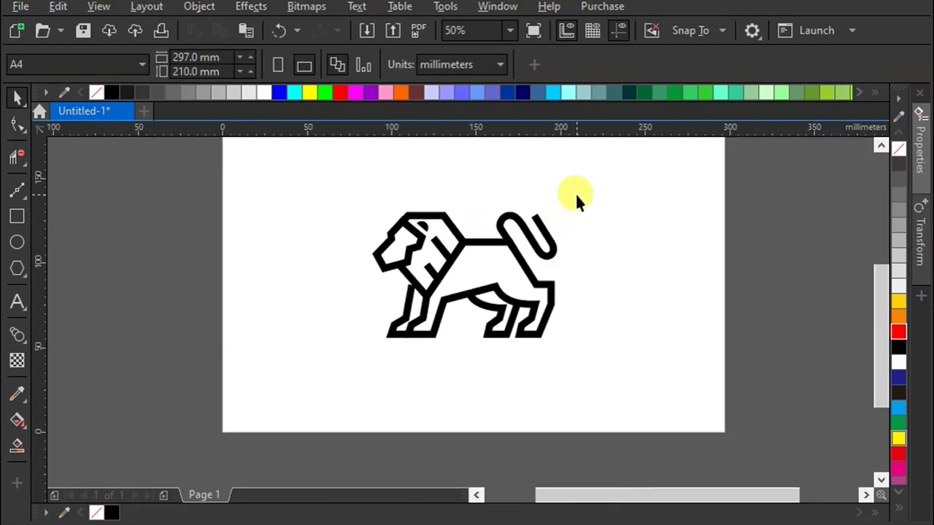
scroll(554, 292, up, 3)
scroll(573, 355, down, 3)
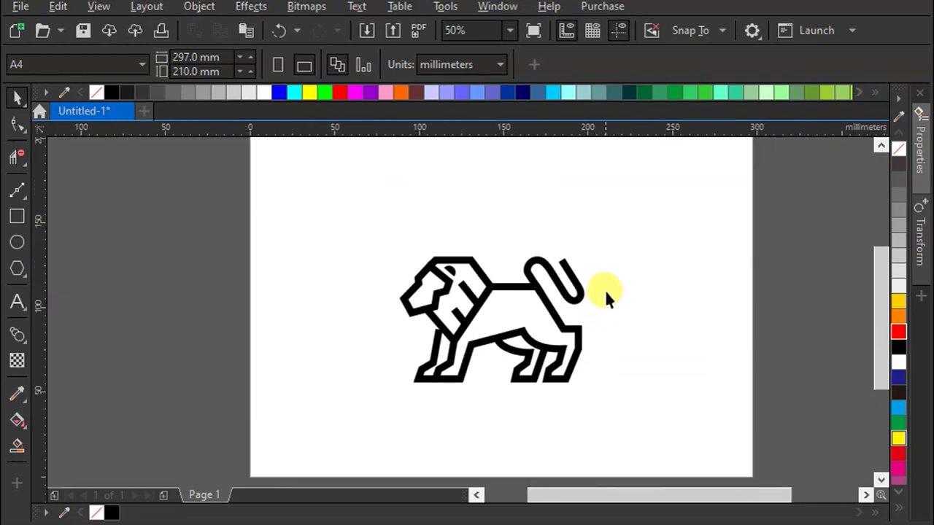
scroll(607, 298, up, 1)
key(F10)
scroll(387, 356, up, 3)
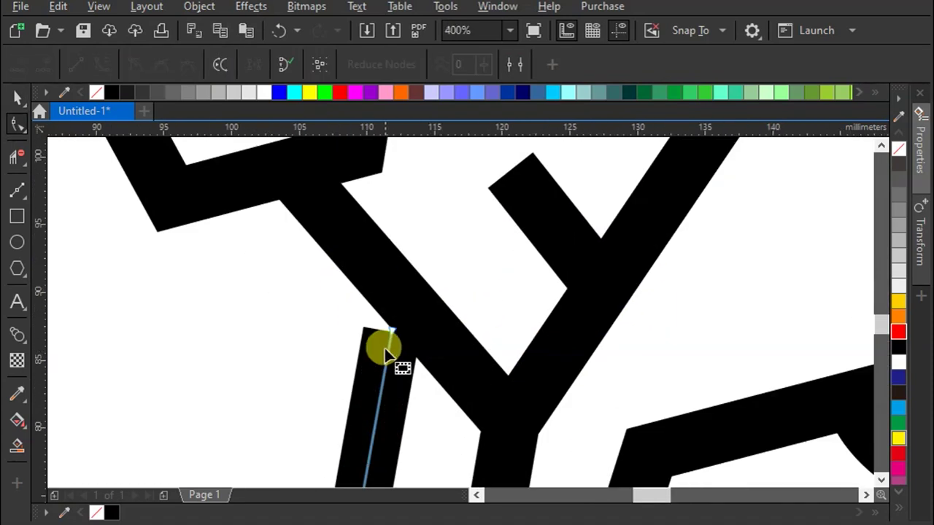
click(398, 295)
scroll(400, 297, down, 3)
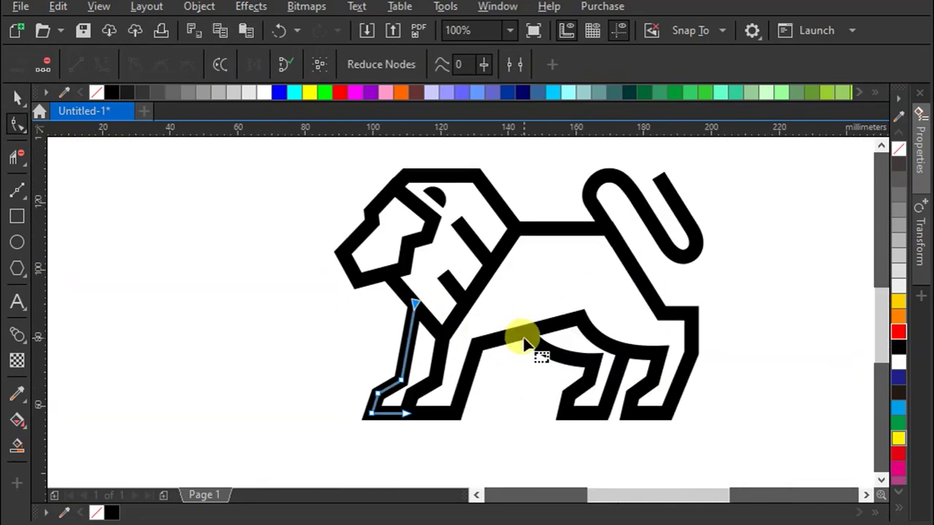
click(18, 95)
click(243, 278)
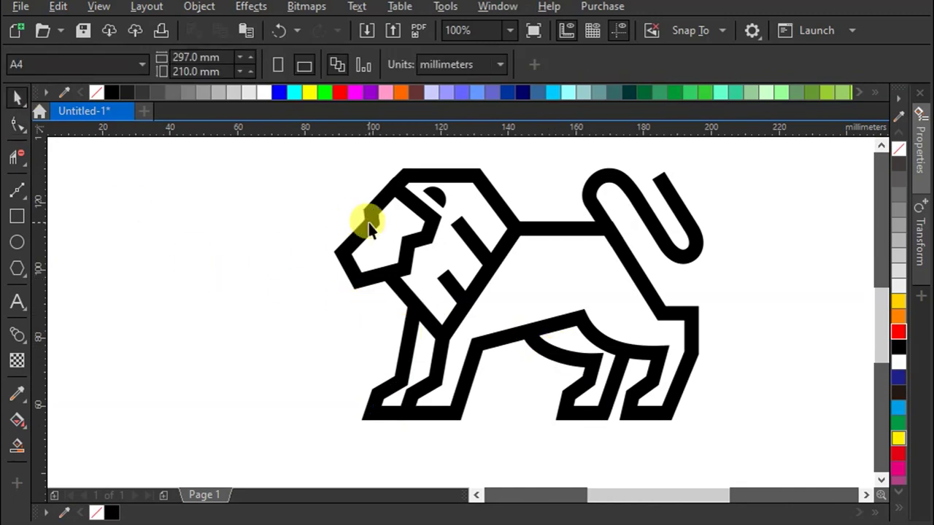
Step: Move the whole lion slightly closer to the page centre and deselect it
scroll(404, 314, down, 1)
scroll(494, 255, down, 1)
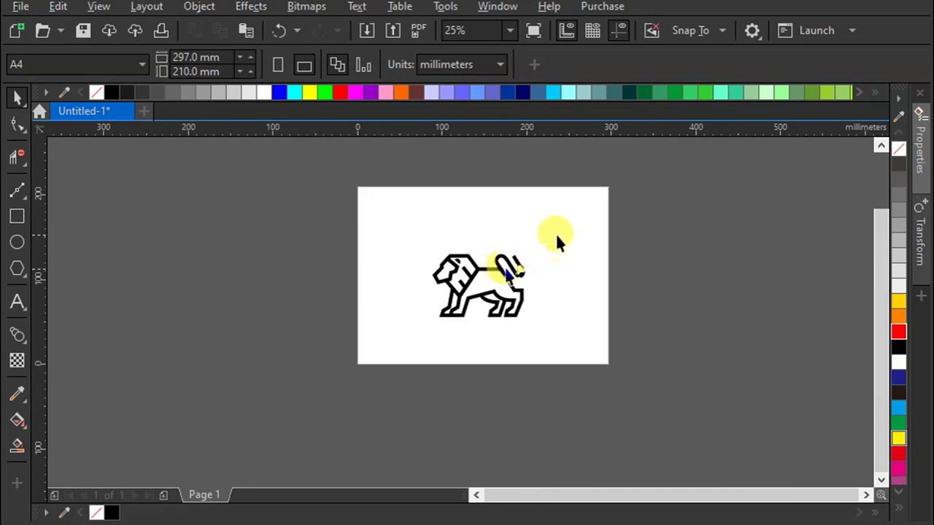
scroll(510, 256, up, 2)
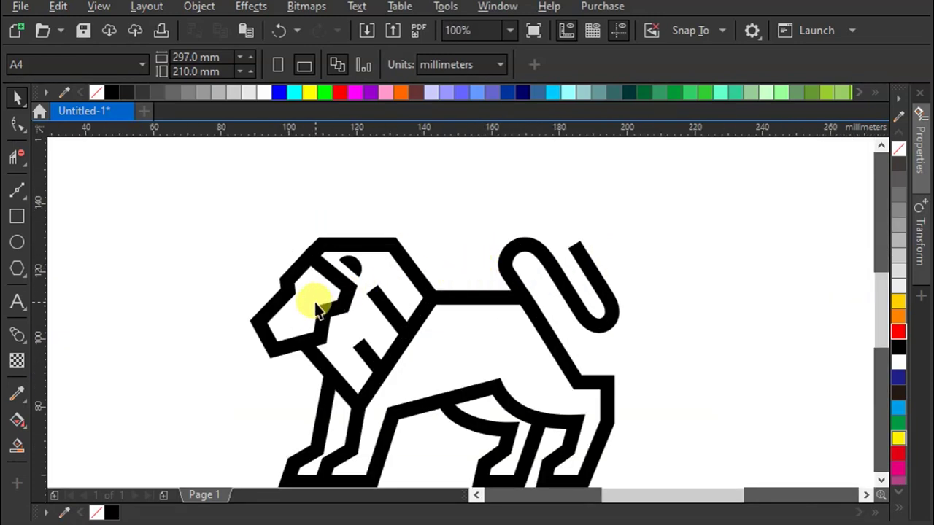
scroll(386, 265, down, 1)
drag(321, 389, 302, 401)
mouse_move(401, 300)
mouse_down()
mouse_move(389, 284)
mouse_move(400, 294)
mouse_up()
click(245, 278)
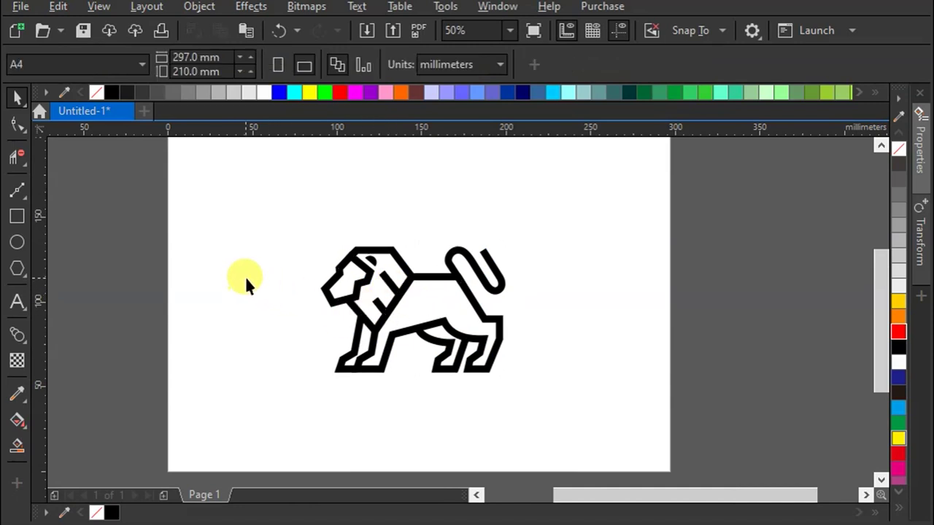
Step: Duplicate the short mane stroke and space the copies along the mane's rear edge to form three parallel strokes
scroll(549, 284, down, 1)
scroll(438, 270, up, 4)
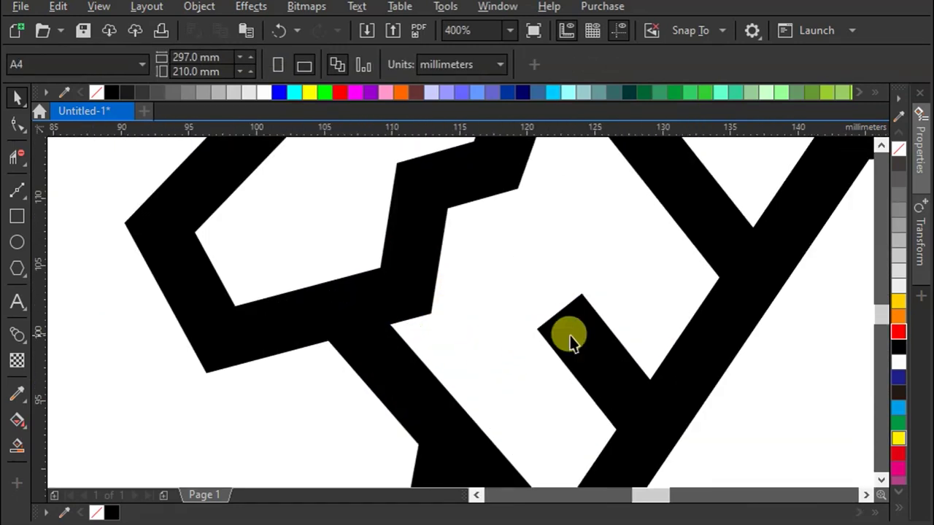
click(605, 276)
drag(605, 276, 530, 361)
scroll(469, 333, down, 2)
click(579, 215)
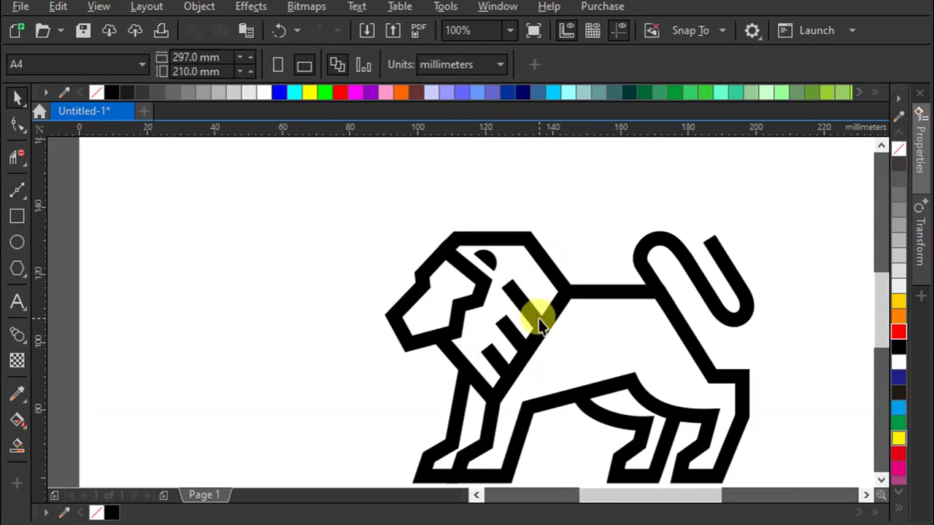
scroll(538, 317, up, 1)
click(532, 317)
click(487, 348)
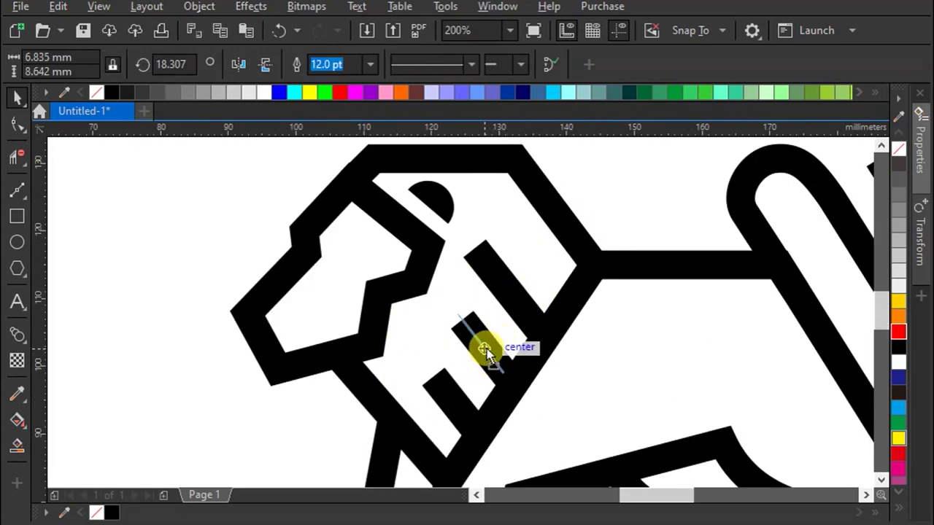
Step: Select all three mane strokes, rotate them together to about 22.6° and shift them slightly toward the mane's rear edge
shift+click(462, 401)
shift+click(508, 285)
drag(508, 286, 502, 256)
click(538, 302)
click(513, 266)
drag(559, 319, 562, 316)
click(507, 271)
drag(506, 271, 506, 270)
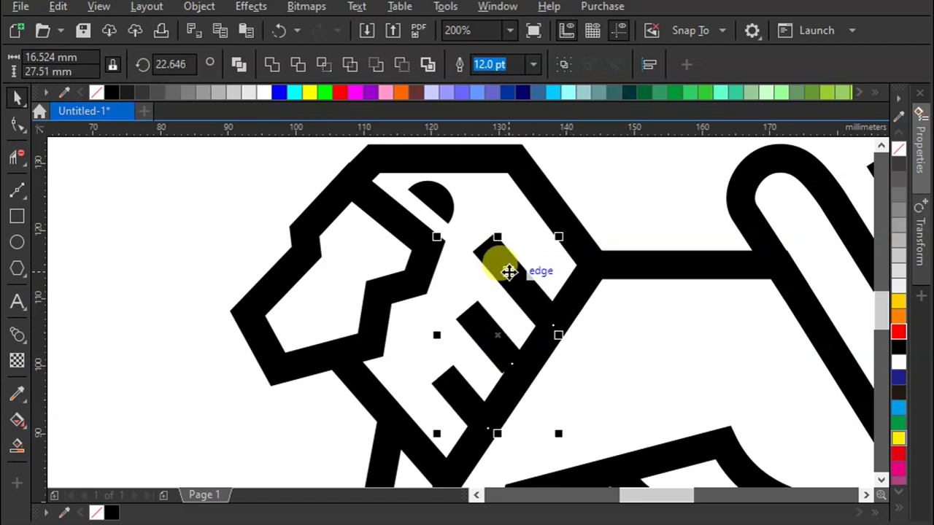
click(595, 209)
Step: Fine-tune the middle mane stroke's position between its two neighbours and deselect it
click(483, 339)
drag(518, 371, 533, 392)
key(Escape)
key(shift+F4)
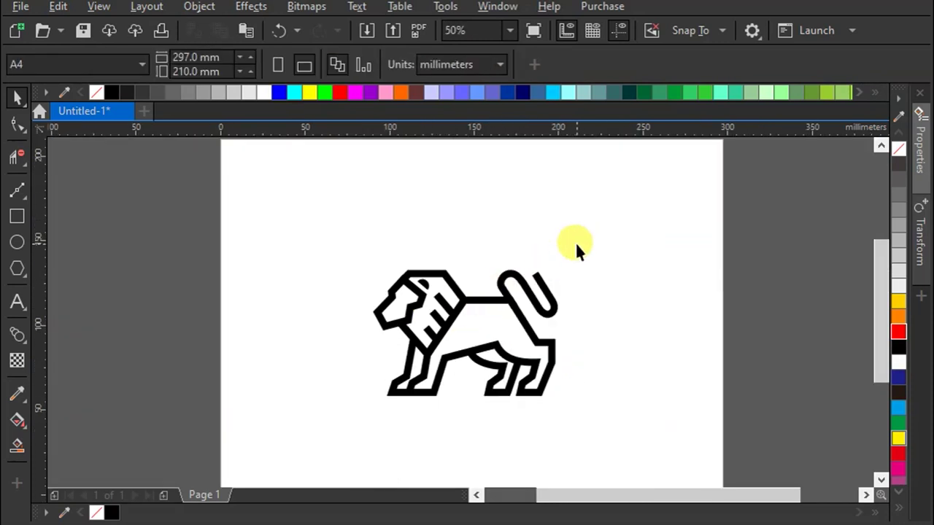
Step: Lengthen the tail by moving its free end node well upward in line with the last straight segment
drag(602, 245, 353, 424)
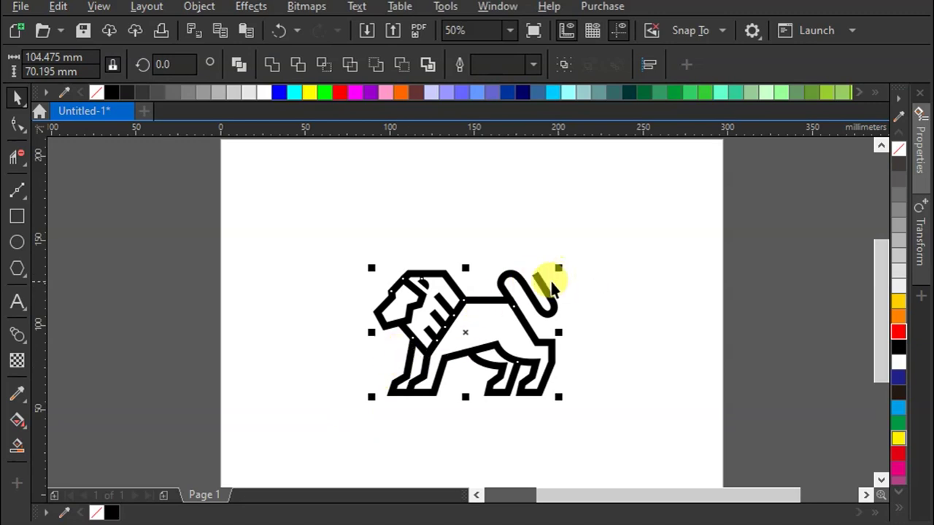
drag(541, 284, 541, 285)
key(F10)
scroll(540, 282, up, 3)
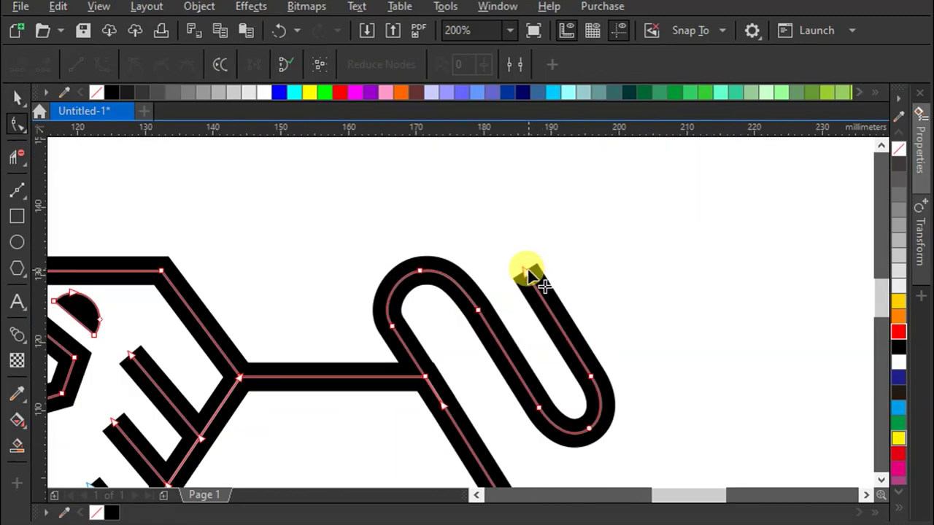
key(ctrl+z)
mouse_move(523, 274)
mouse_down()
mouse_move(461, 186)
mouse_move(473, 177)
mouse_move(468, 167)
mouse_up()
click(18, 99)
click(429, 245)
scroll(441, 233, down, 3)
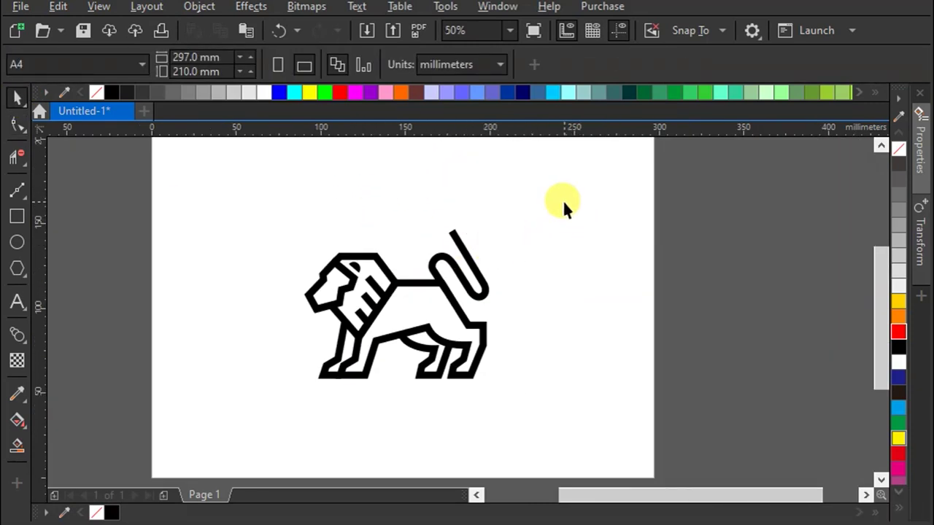
drag(270, 421, 271, 419)
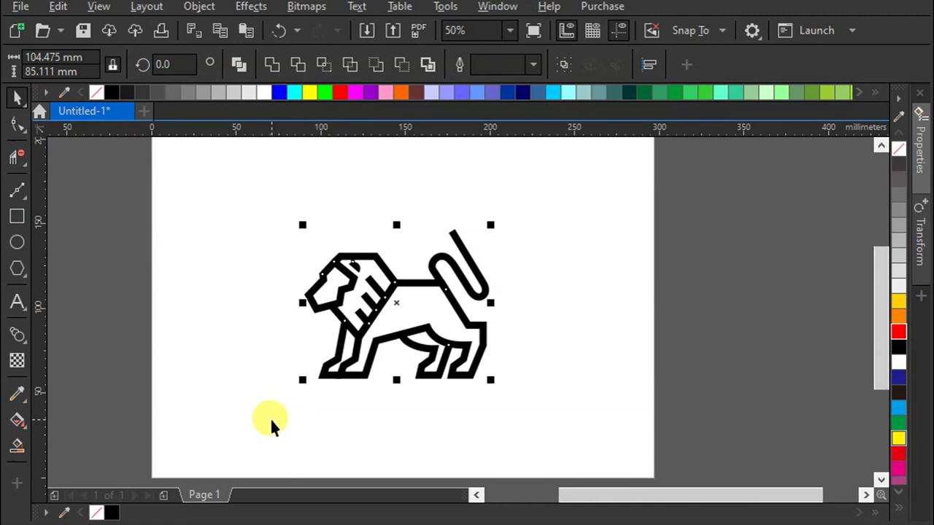
click(384, 386)
click(328, 372)
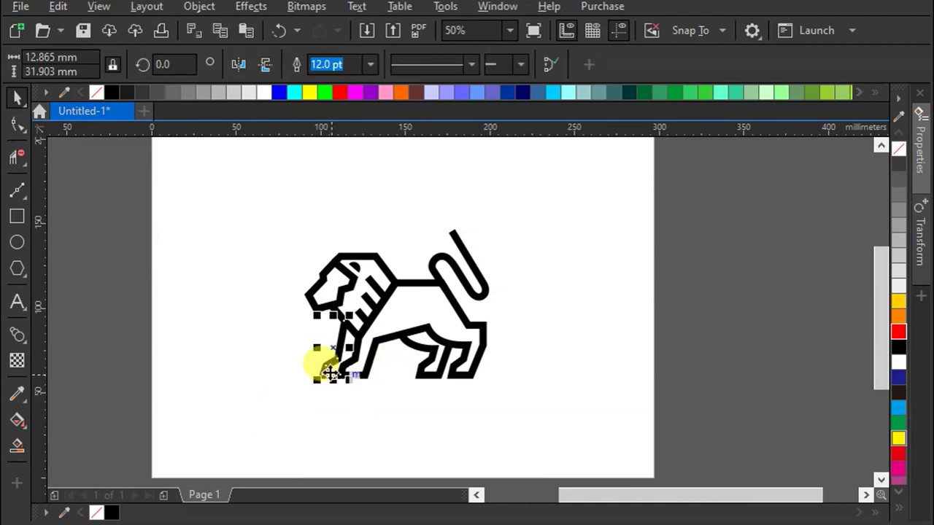
click(432, 408)
scroll(340, 354, up, 2)
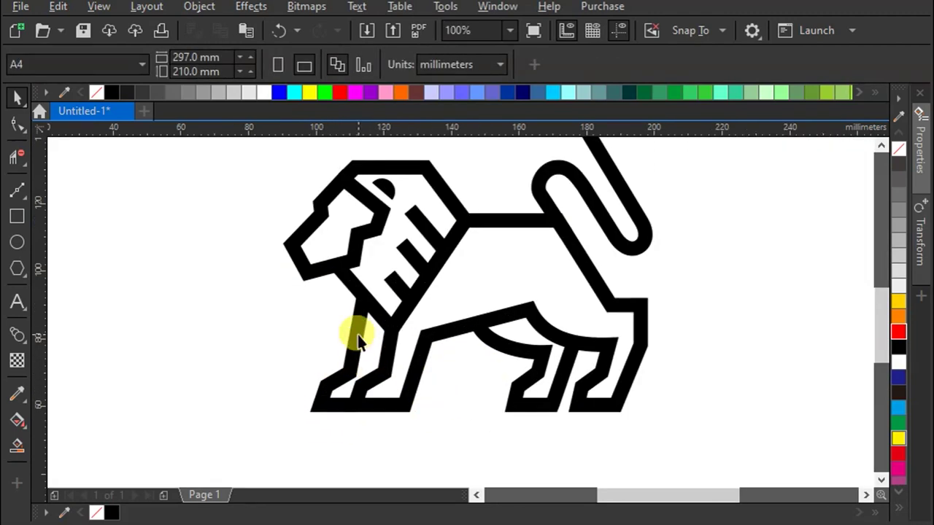
Step: Try to move the top node of the far front leg further along the mane's lower edge, and undo it
key(F10)
click(369, 302)
mouse_move(368, 297)
mouse_down()
mouse_move(373, 312)
mouse_move(374, 304)
mouse_up()
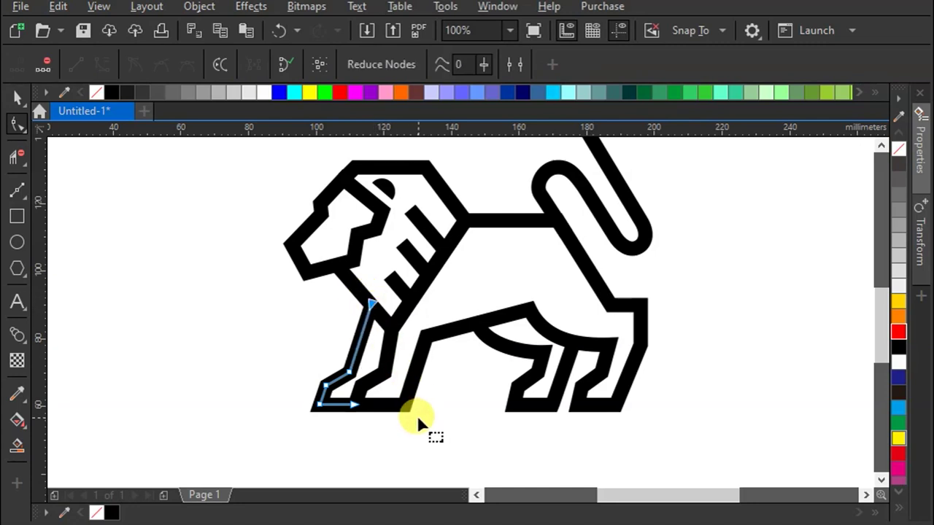
key(ctrl+z)
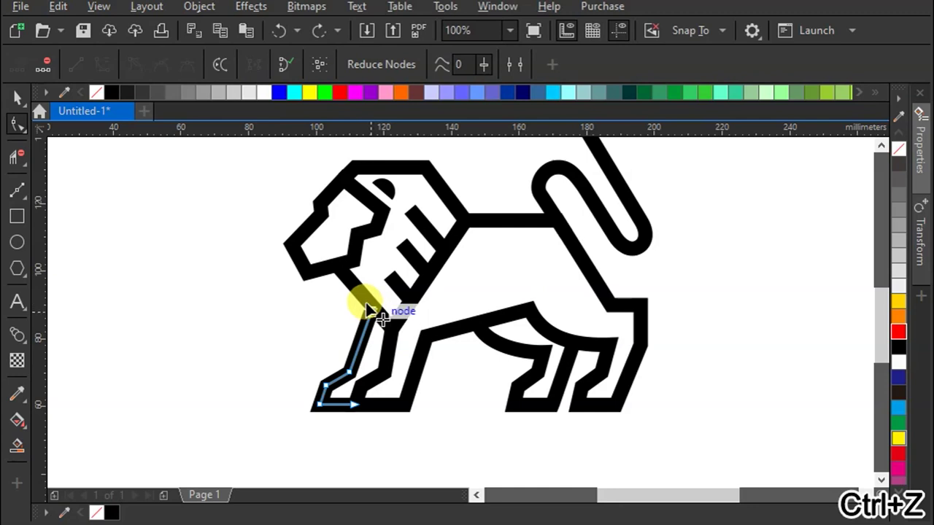
Step: Select the whole lion drawing and convert its outlines to objects
click(16, 96)
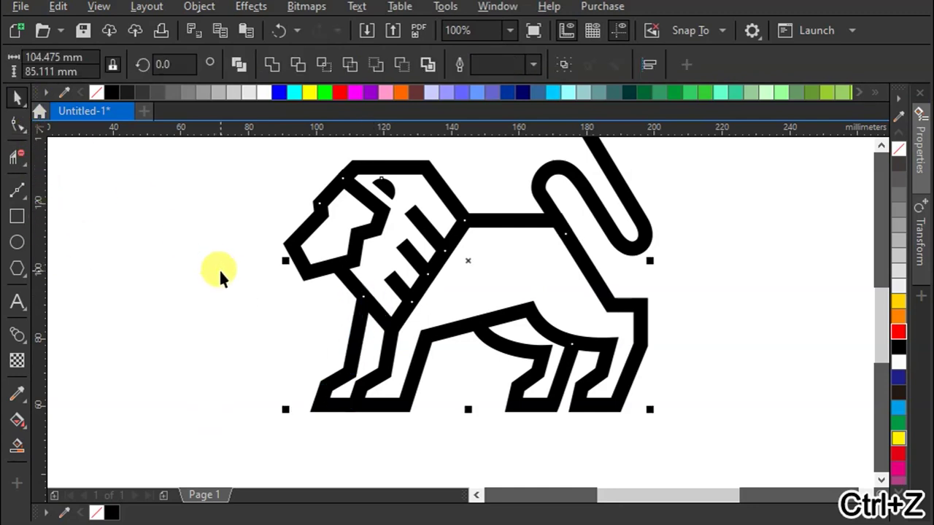
click(219, 269)
scroll(359, 400, down, 2)
drag(556, 223, 292, 439)
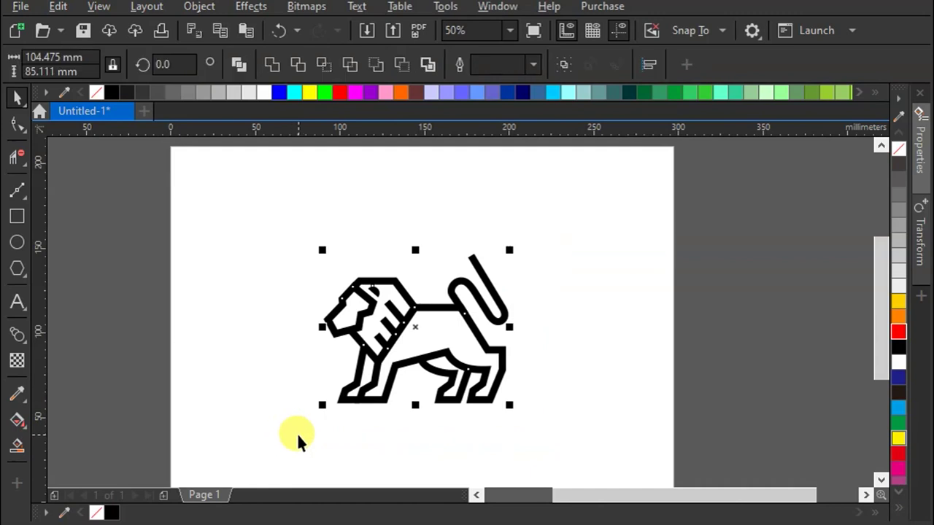
key(ctrl+shift+q)
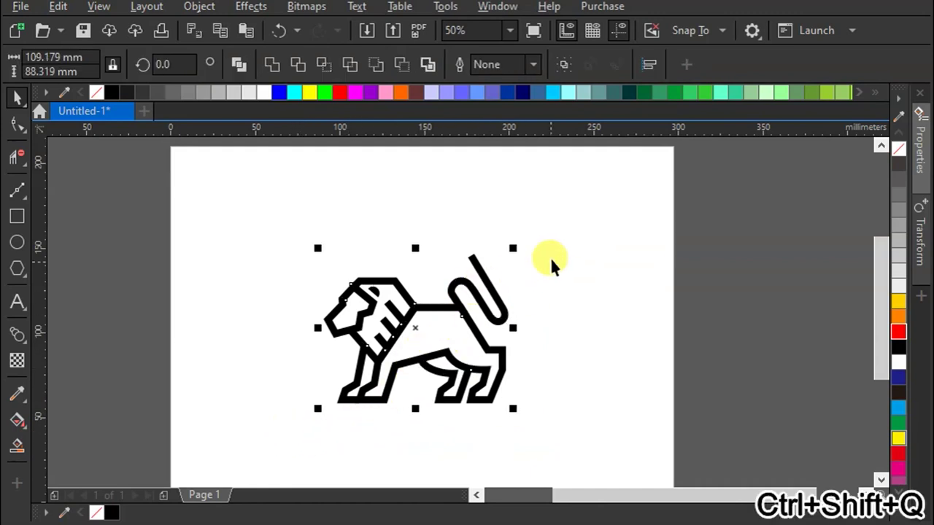
Step: Try moving the converted lion shapes and undo the moves
mouse_move(473, 294)
mouse_down()
mouse_move(553, 246)
mouse_move(466, 299)
mouse_move(458, 271)
mouse_move(463, 286)
mouse_up()
key(ctrl+z)
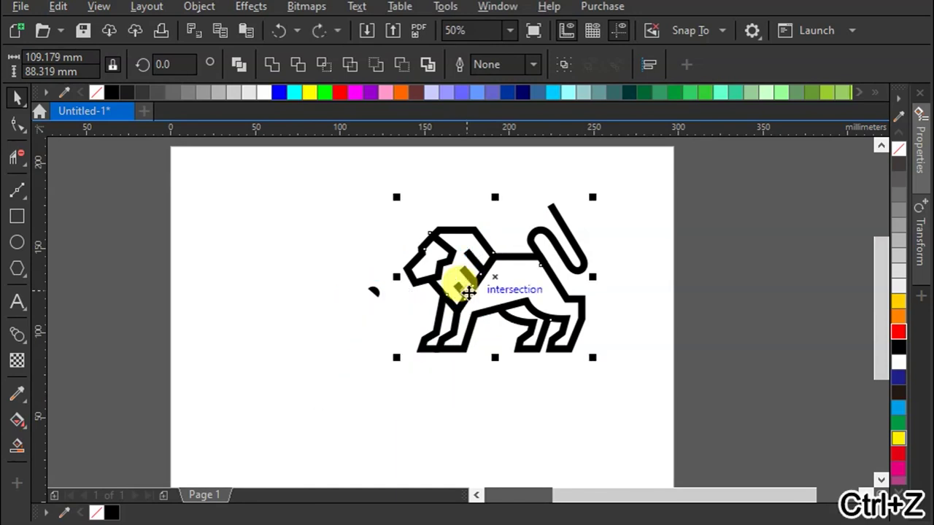
click(537, 214)
drag(567, 229, 311, 408)
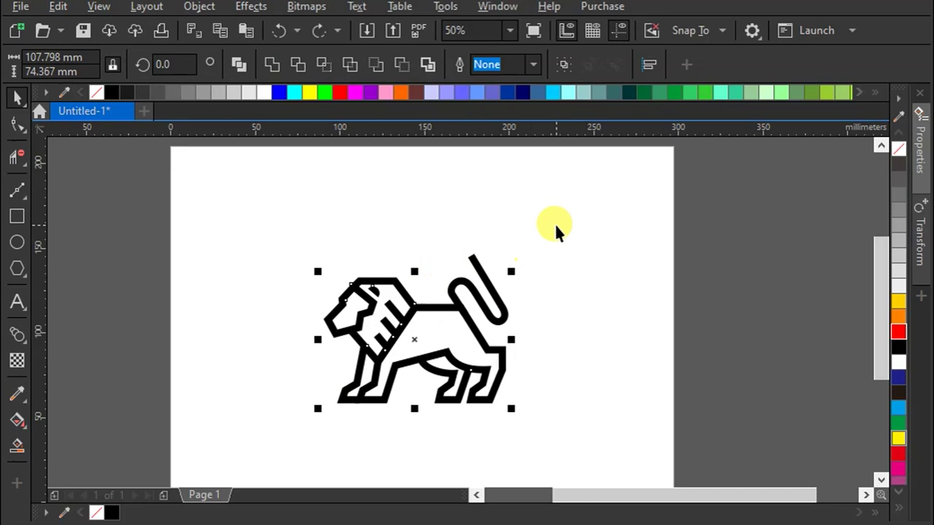
drag(514, 363, 510, 248)
key(ctrl+z)
Step: Fill the head, ear, mane, body, near legs and tail shapes blue, excluding the far legs, and weld the blue shapes together
right_click(436, 195)
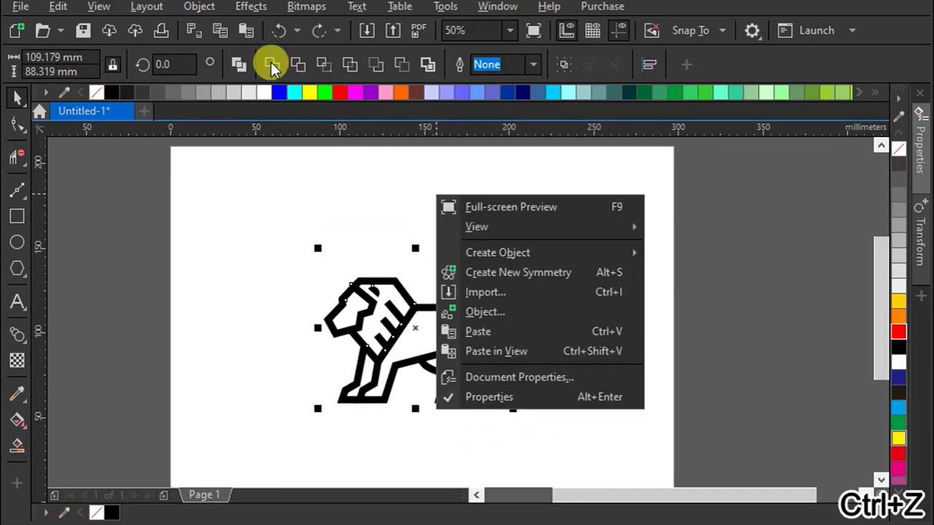
click(317, 396)
scroll(430, 378, up, 1)
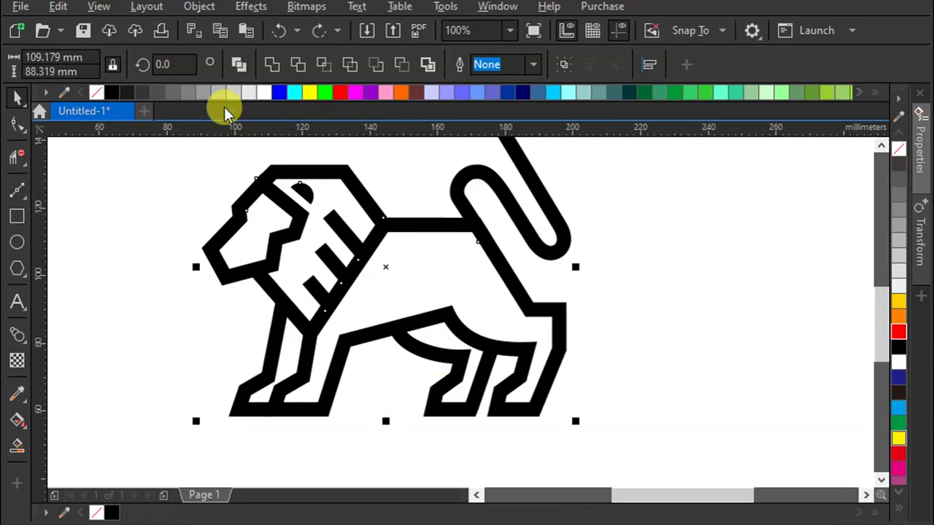
click(279, 91)
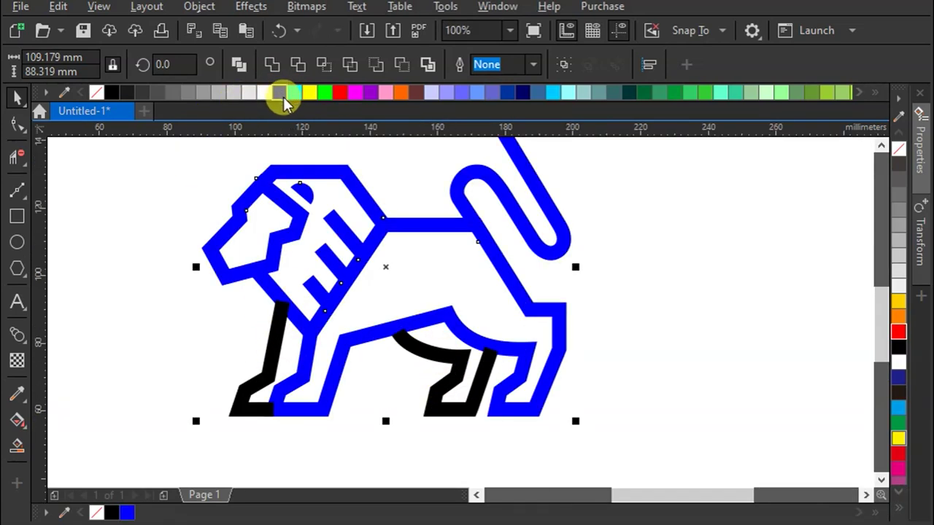
scroll(431, 431, down, 1)
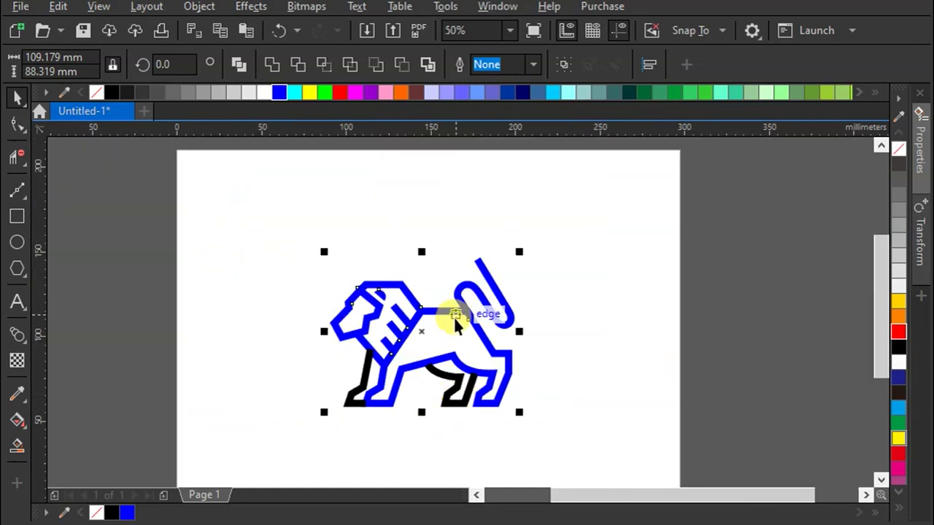
scroll(454, 325, up, 1)
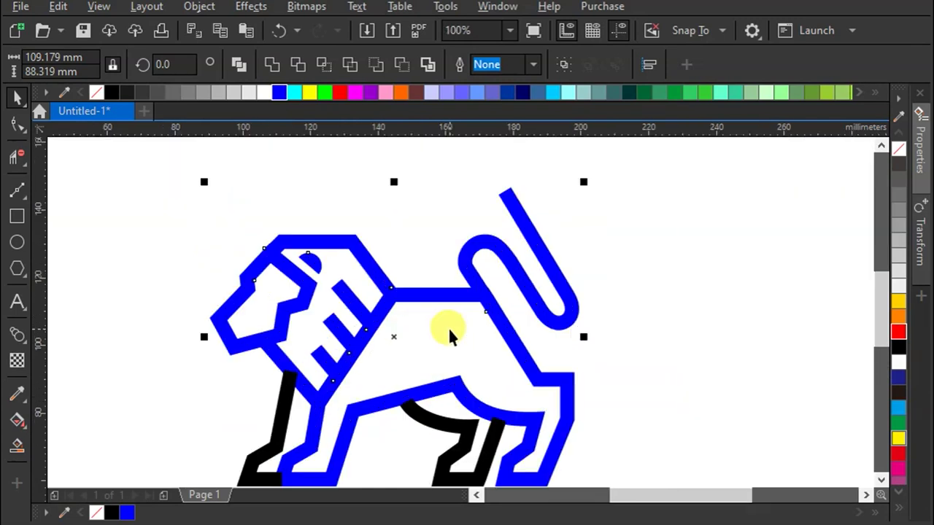
click(271, 71)
Step: Weld the two black far-leg shapes together and send them behind the blue body
scroll(394, 343, down, 1)
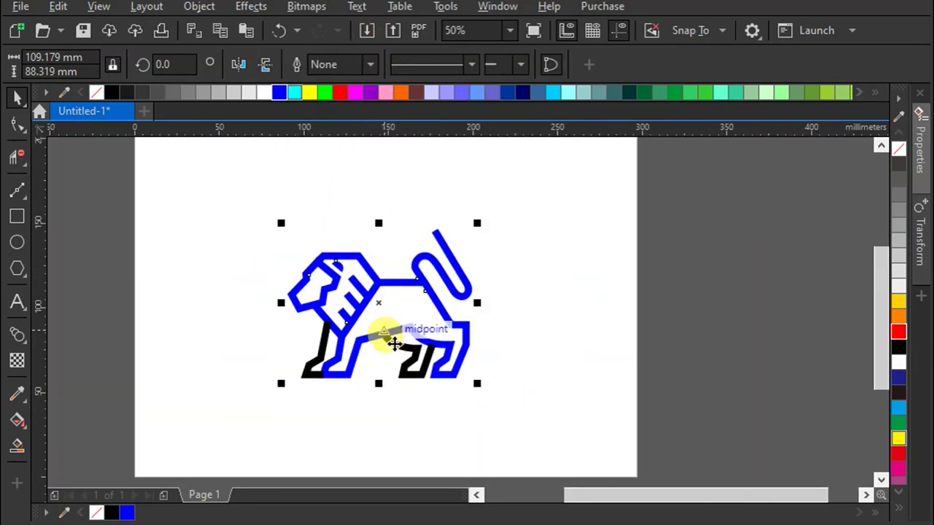
scroll(394, 343, up, 1)
click(400, 316)
shift+click(266, 301)
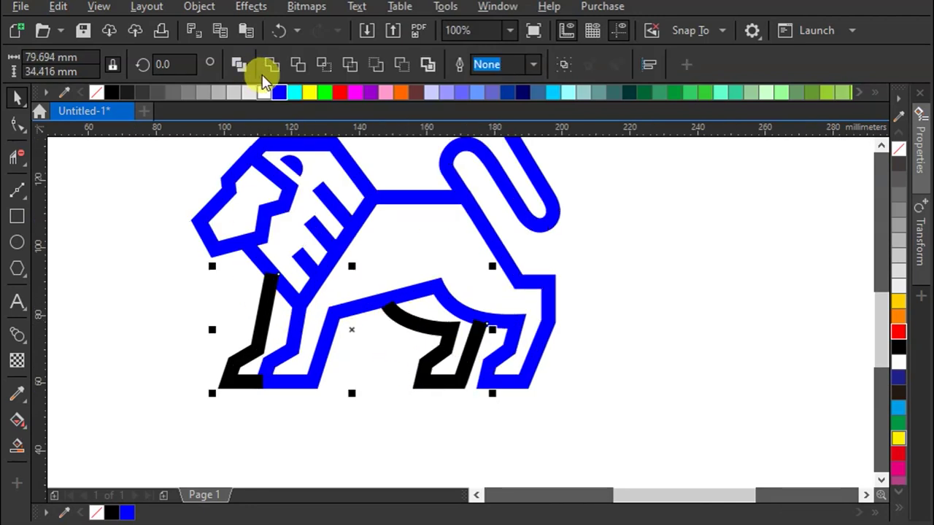
right_click(416, 319)
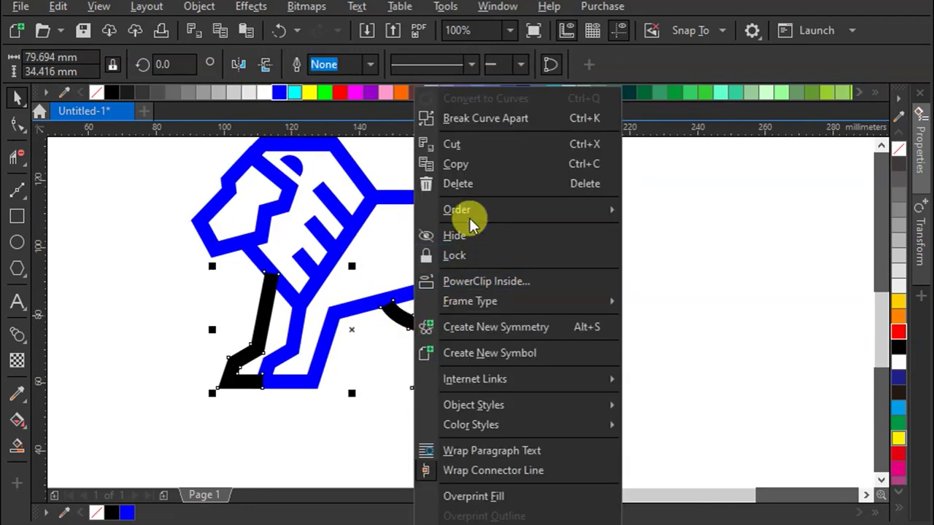
mouse_move(475, 210)
click(649, 234)
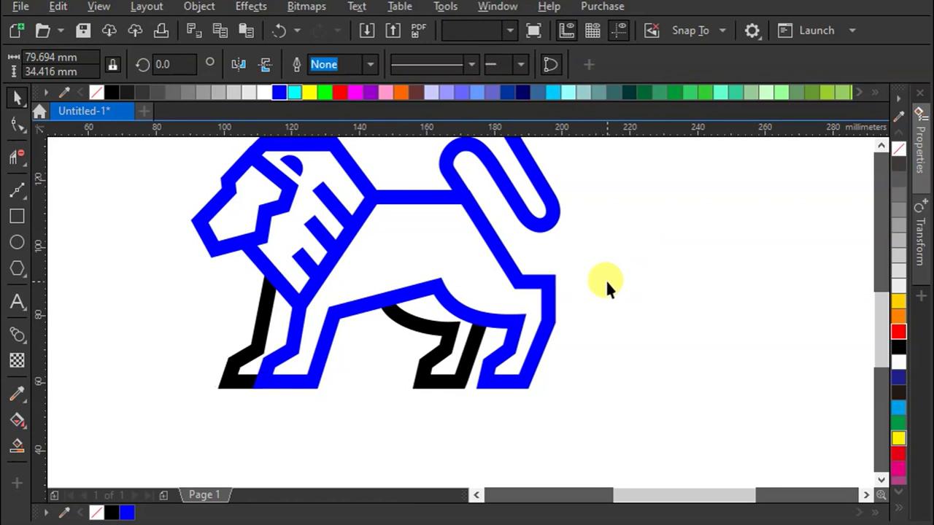
click(606, 284)
scroll(442, 319, down, 1)
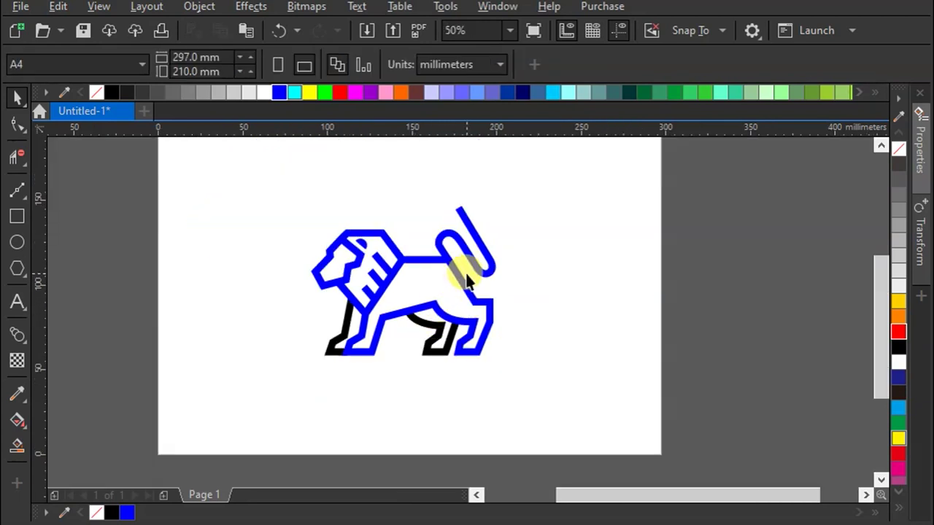
Step: Draw a rectangle about 146 × 38 mm above the head's top edge and use it to cut the tail end level with the head
click(18, 216)
drag(374, 229, 622, 163)
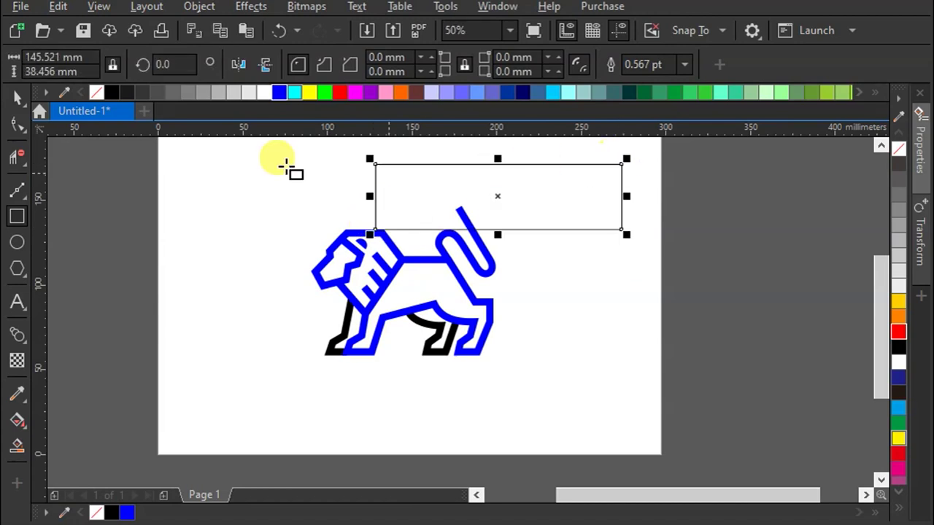
click(17, 98)
shift+click(479, 236)
click(448, 64)
click(585, 268)
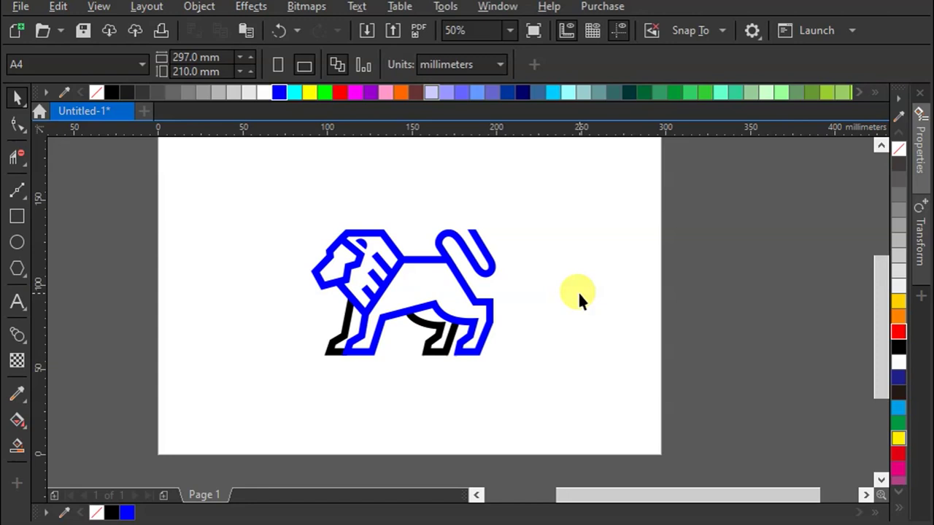
Step: Paste the gold gradient sample square into the empty area of page 1 beyond the tail
key(Page_Down)
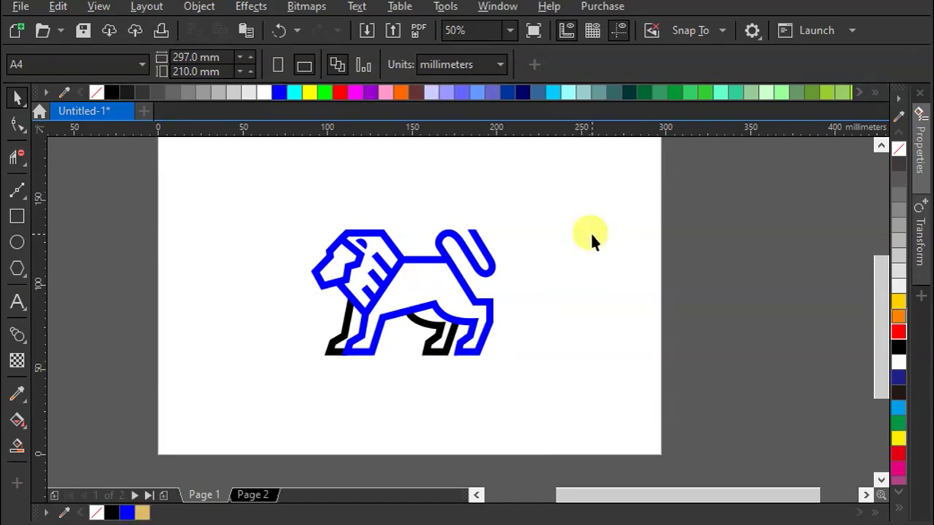
key(ctrl+v)
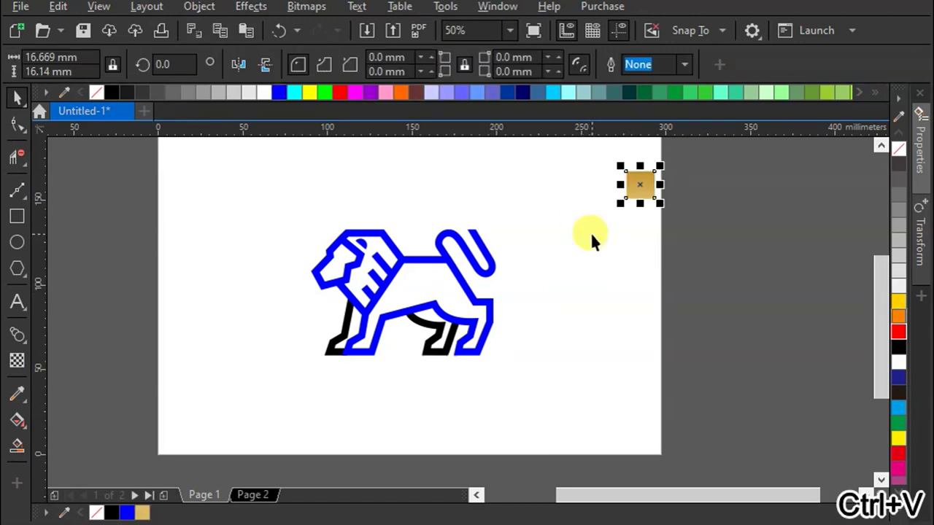
click(602, 236)
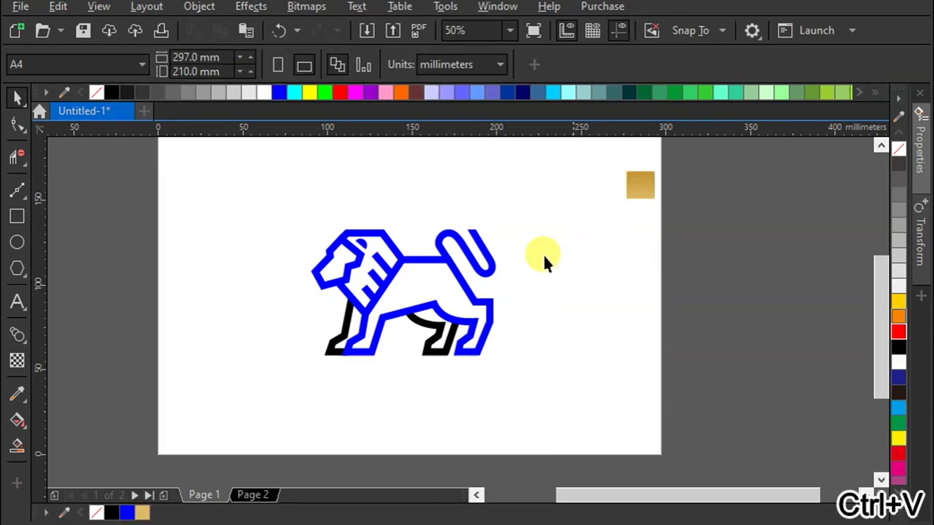
Step: Sample the gold gradient from the square with the Attributes Eyedropper and apply it to the lion's body and far legs
click(27, 402)
click(70, 412)
click(635, 182)
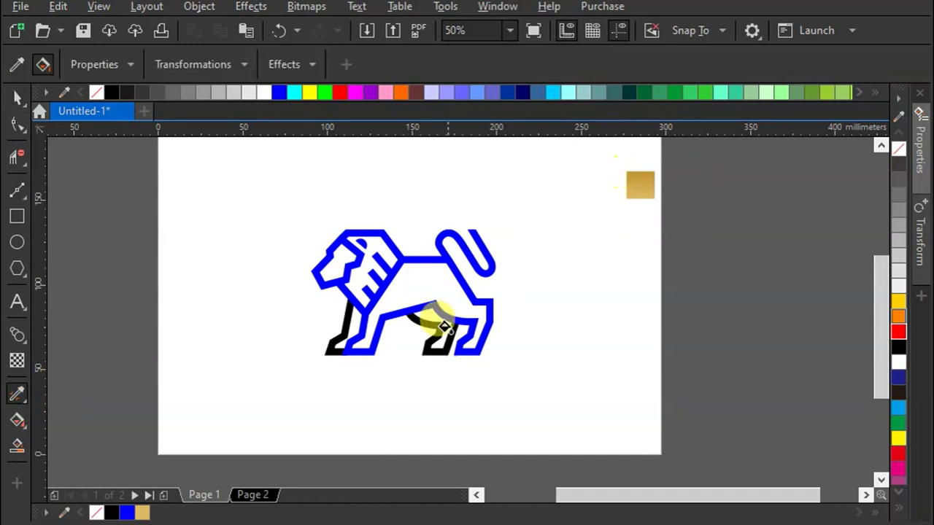
scroll(411, 246, up, 1)
click(408, 269)
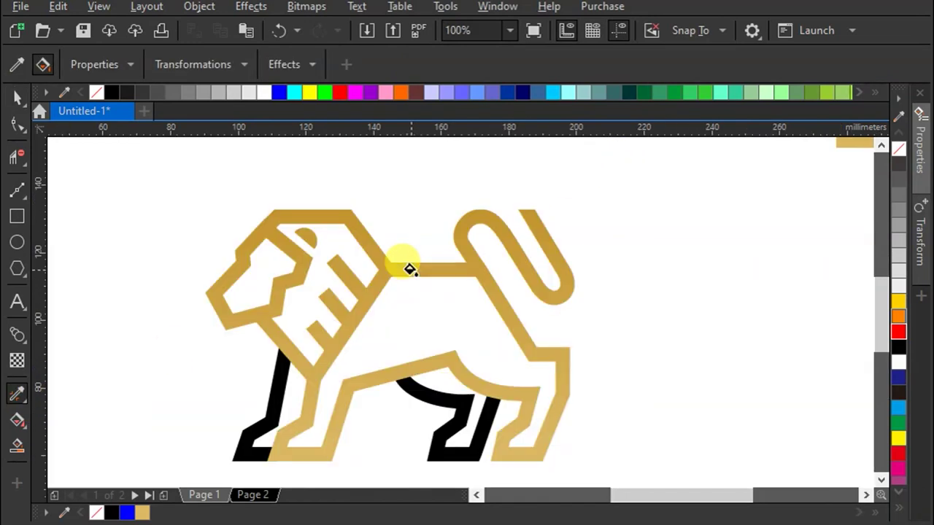
click(432, 399)
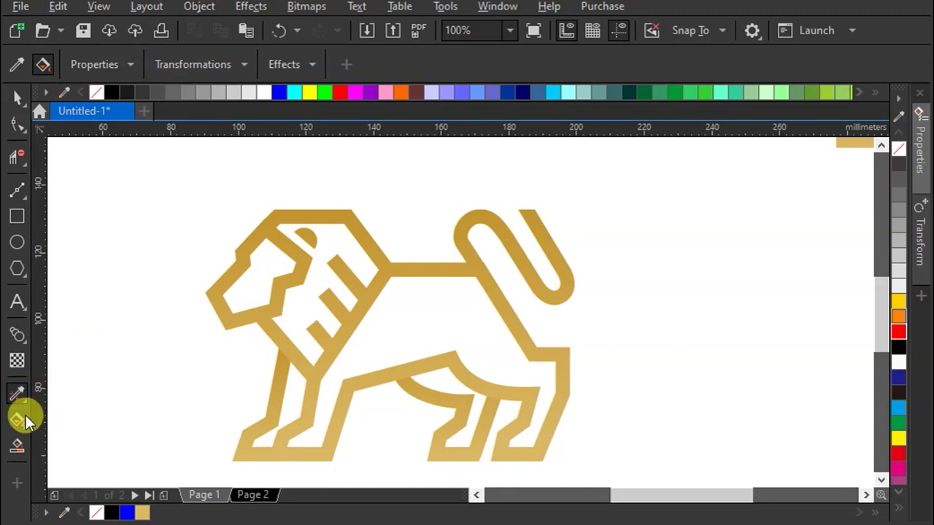
Step: Redraw the far legs' and body's gradients with the Interactive Fill tool, running from light gold above to dark gold at the feet
click(17, 417)
click(451, 399)
drag(454, 349, 453, 459)
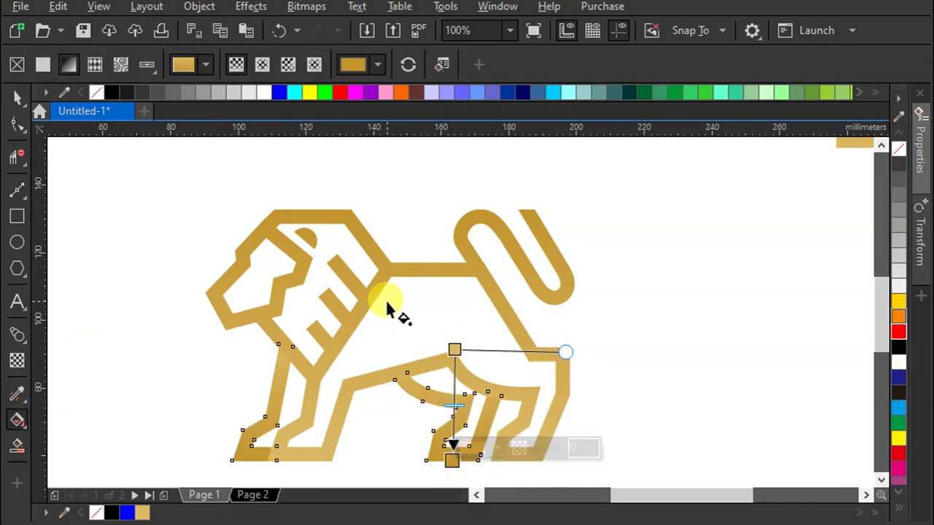
click(429, 362)
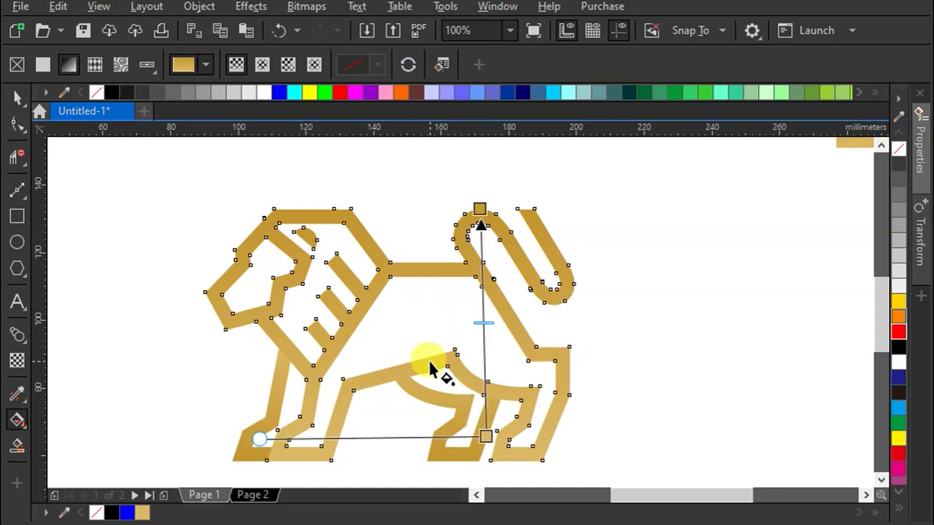
drag(505, 286, 532, 460)
Step: Redraw the far legs' gradient upward from the feet, with light gold at the feet and dark gold above
click(444, 448)
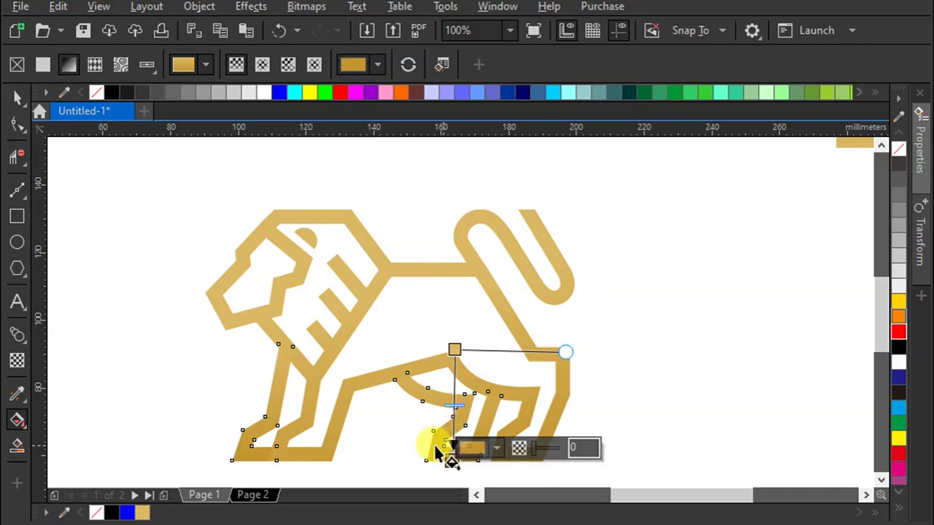
drag(426, 459, 438, 417)
scroll(431, 275, down, 1)
Step: Reposition both ends of the body's gradient vertically from light gold near the mane to dark gold at the near front foot
click(433, 276)
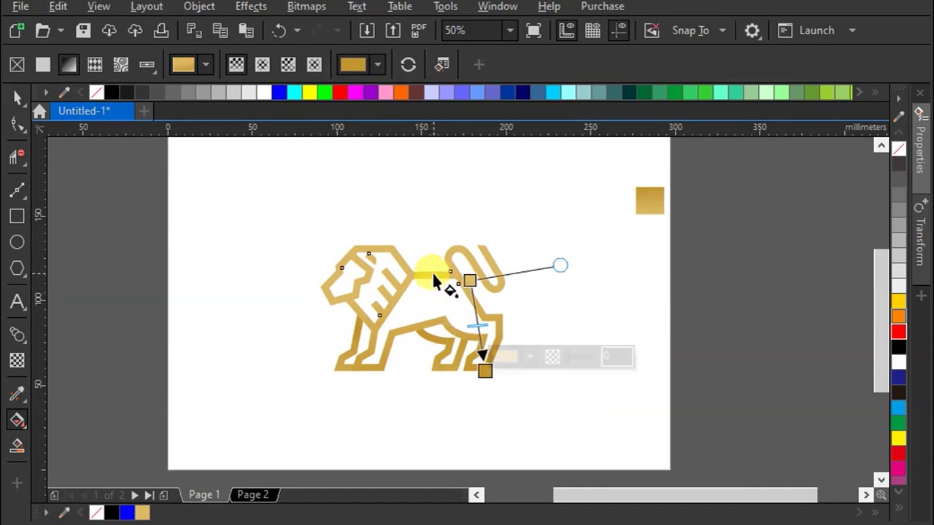
drag(469, 279, 395, 252)
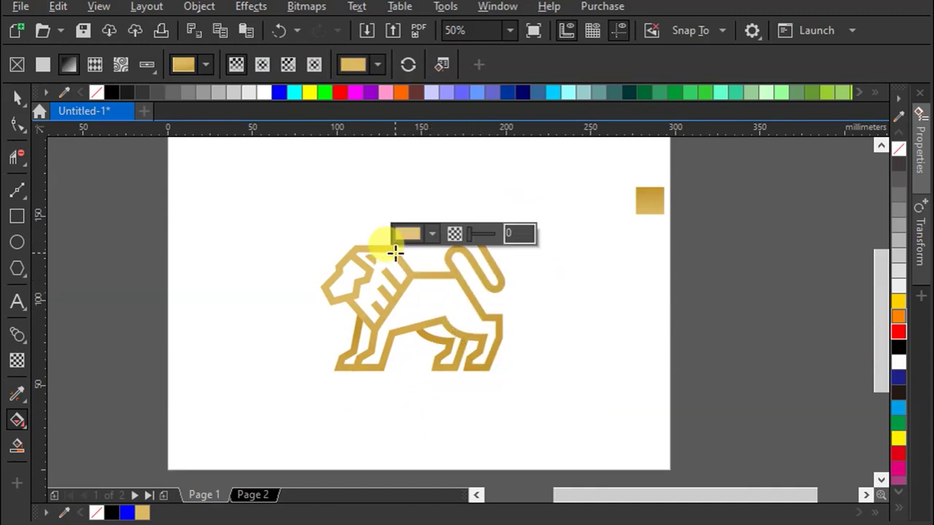
drag(500, 382, 396, 329)
scroll(385, 318, up, 2)
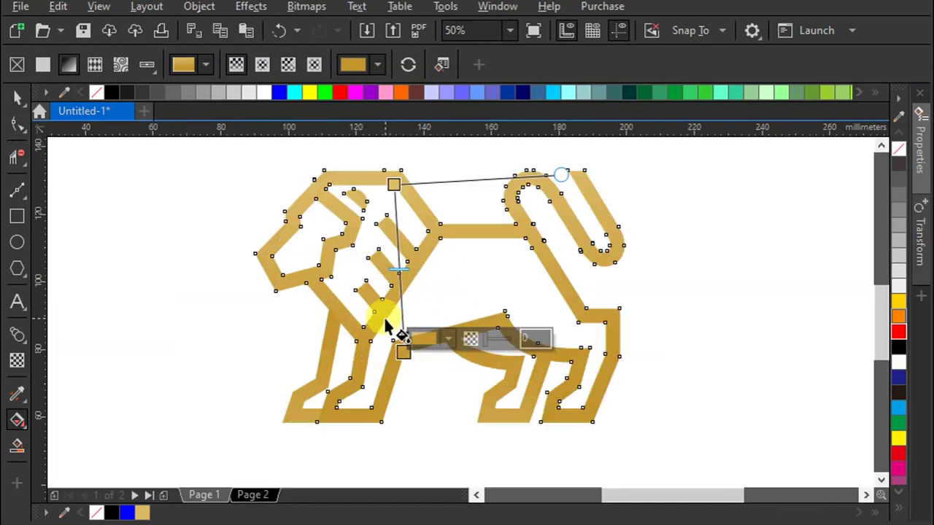
drag(396, 343, 386, 407)
drag(394, 184, 385, 214)
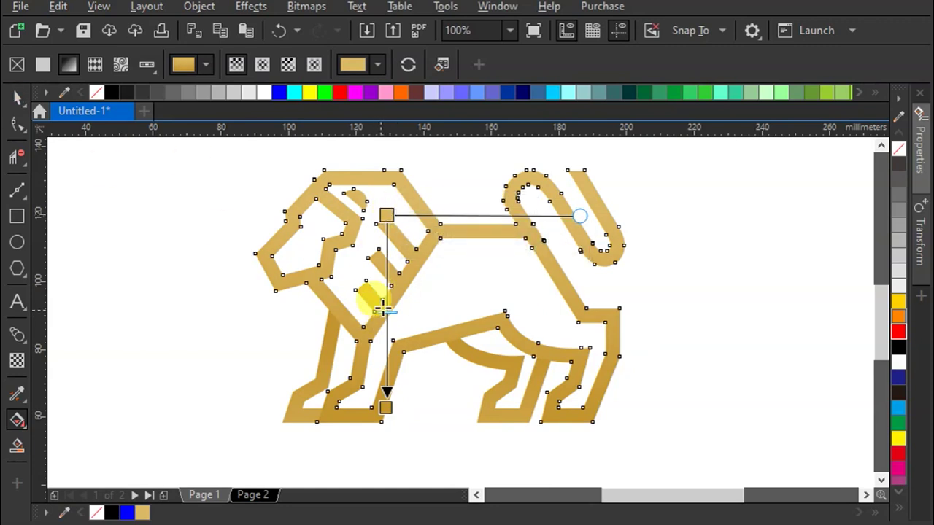
Step: Redraw the body's gradient vertically from light gold at foot level to dark gold at the back, and deselect it
mouse_move(467, 238)
mouse_down()
mouse_move(469, 396)
mouse_move(475, 292)
mouse_move(468, 232)
mouse_move(460, 235)
mouse_up()
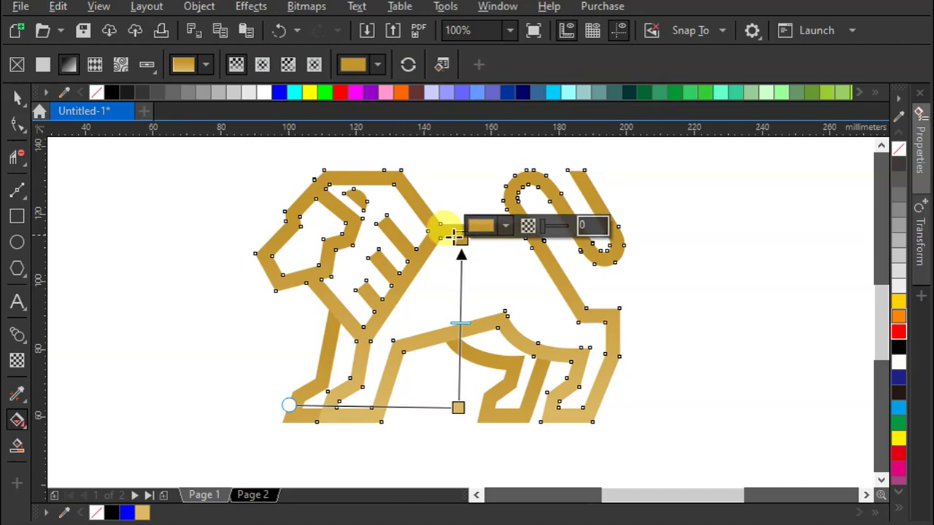
click(17, 97)
click(209, 271)
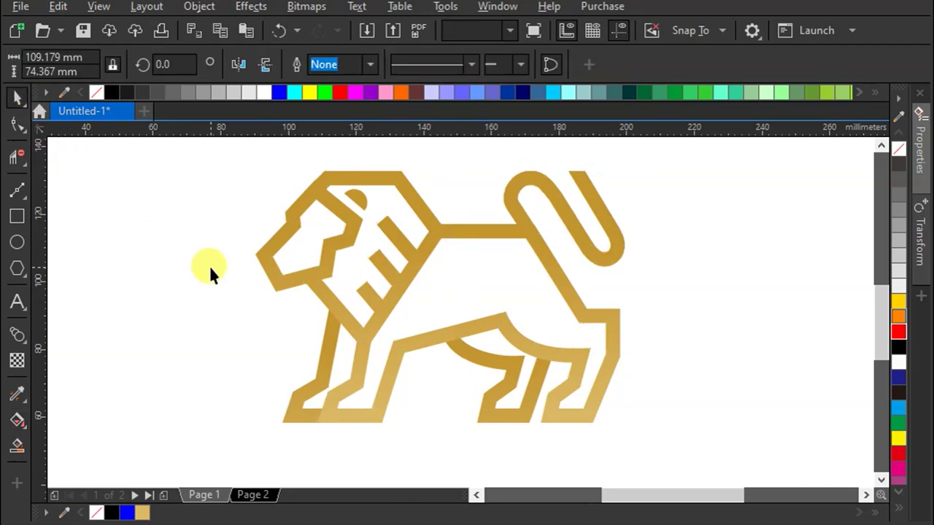
Step: Delete the small gold gradient square near the page's upper right corner
scroll(522, 355, down, 2)
click(708, 219)
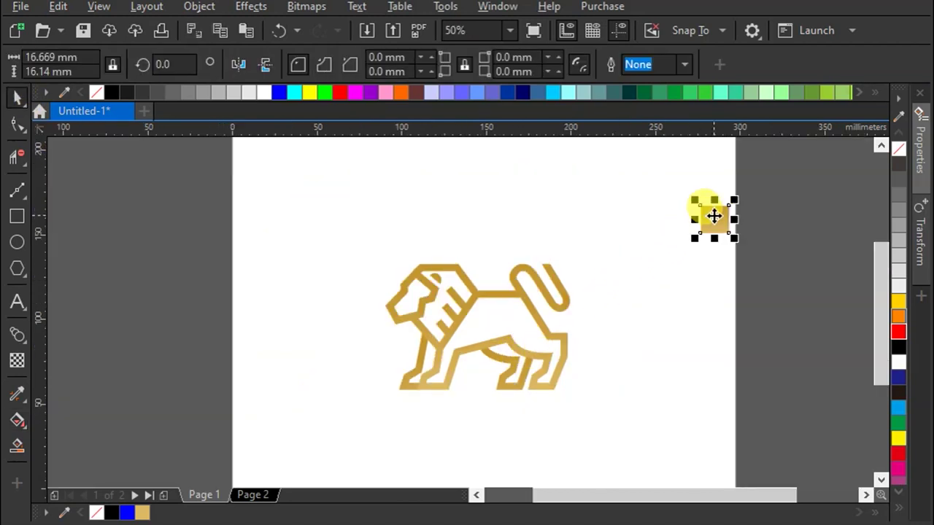
key(Delete)
Step: Duplicate the gold lion, fill the copy with black and place it outside the page beside the original
drag(646, 239, 367, 423)
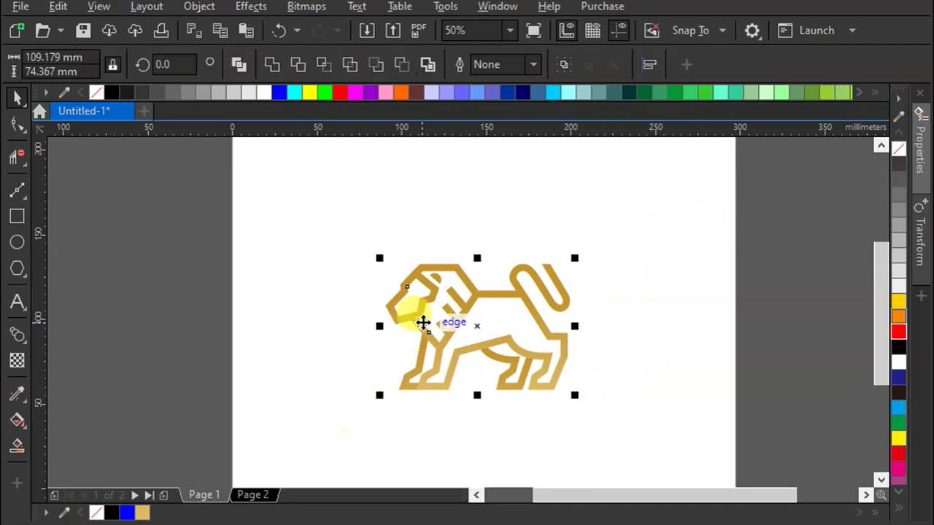
scroll(449, 306, down, 2)
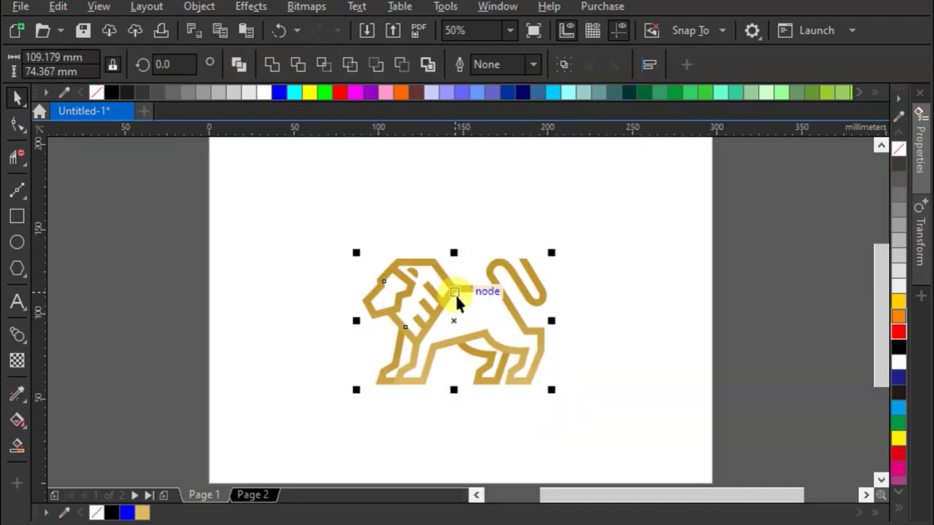
drag(428, 304, 641, 252)
click(113, 93)
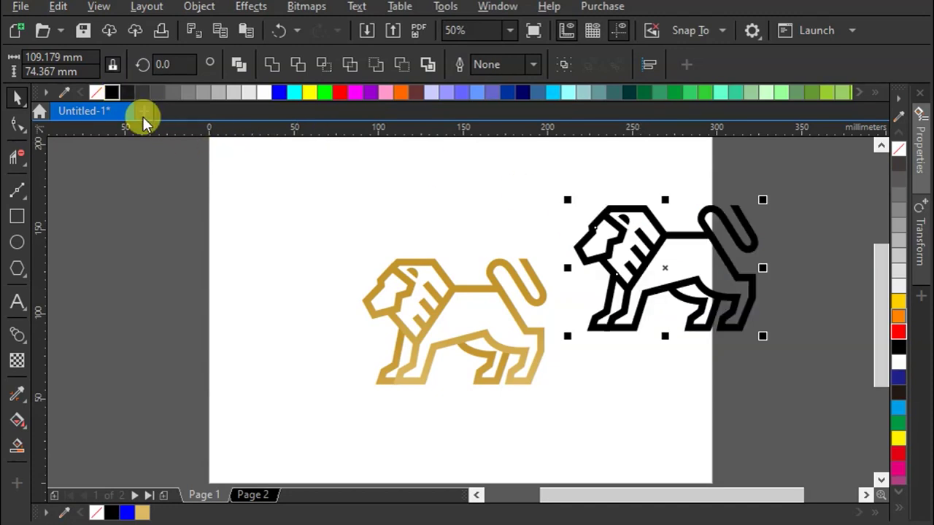
scroll(547, 290, down, 1)
drag(582, 271, 676, 299)
click(502, 328)
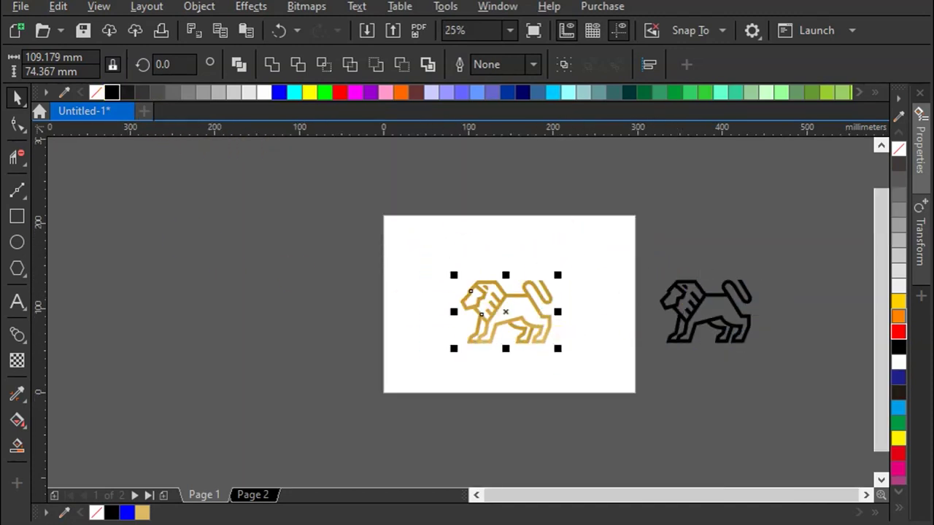
Step: Add a page-sized rectangle with a copy narrowed to about 186 mm from the page's left edge
double_click(16, 216)
drag(636, 286, 542, 211)
click(14, 94)
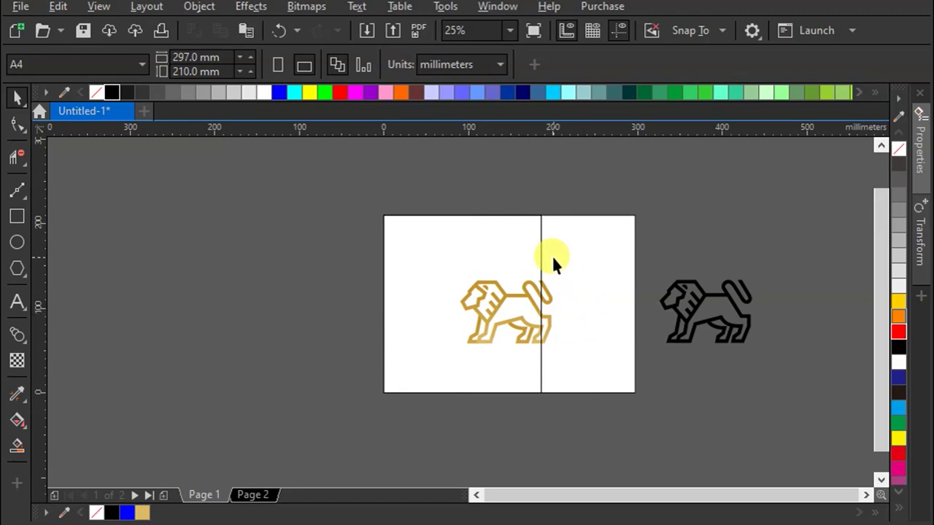
click(539, 338)
Step: Flip the narrowed rectangle into the page's right part at about 111 × 210 mm and add a half-height copy, 105 mm high
drag(551, 398, 547, 314)
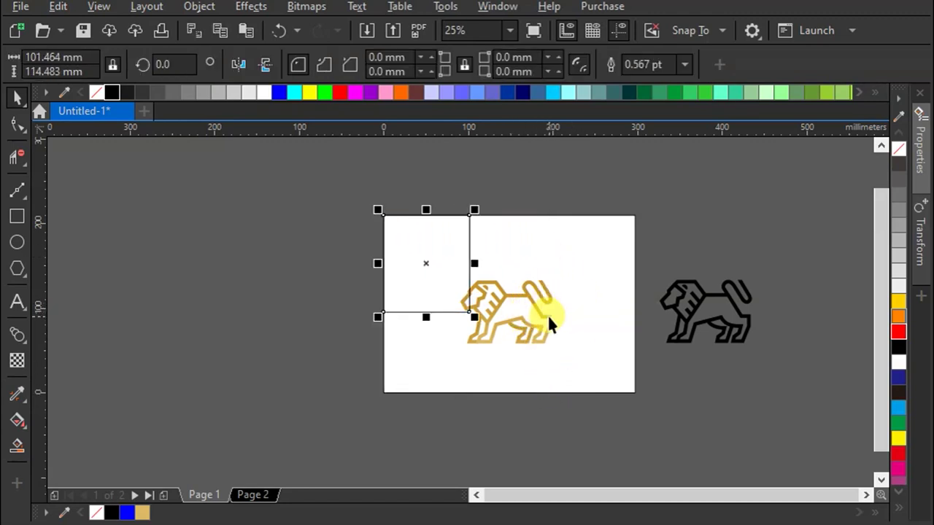
drag(479, 260, 478, 230)
drag(469, 312, 537, 352)
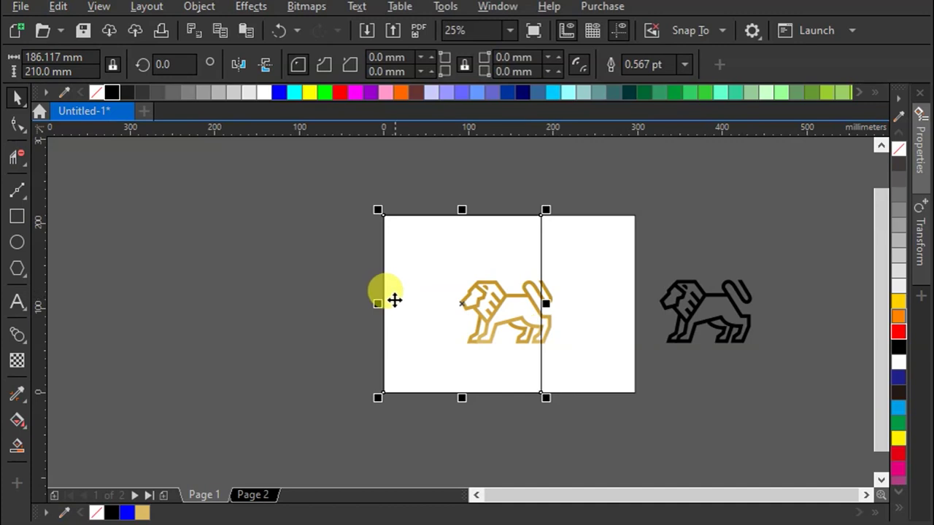
drag(372, 299, 634, 271)
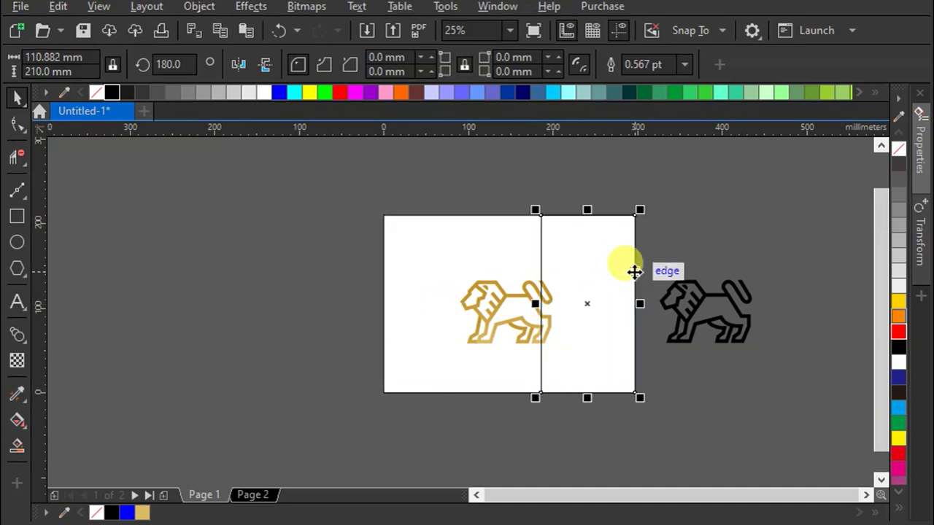
drag(587, 212, 628, 300)
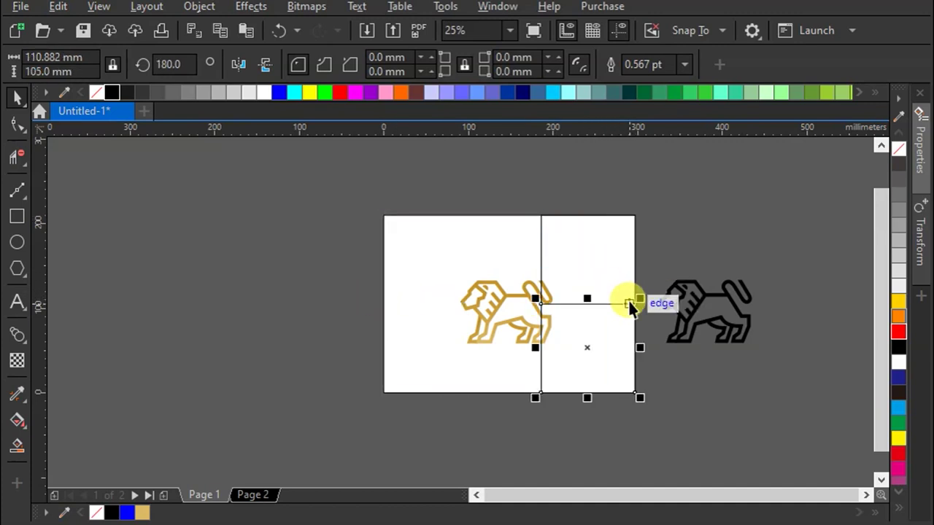
Step: Rotate the three layout rectangles together to 90° and move them outside the page on its left side
click(593, 274)
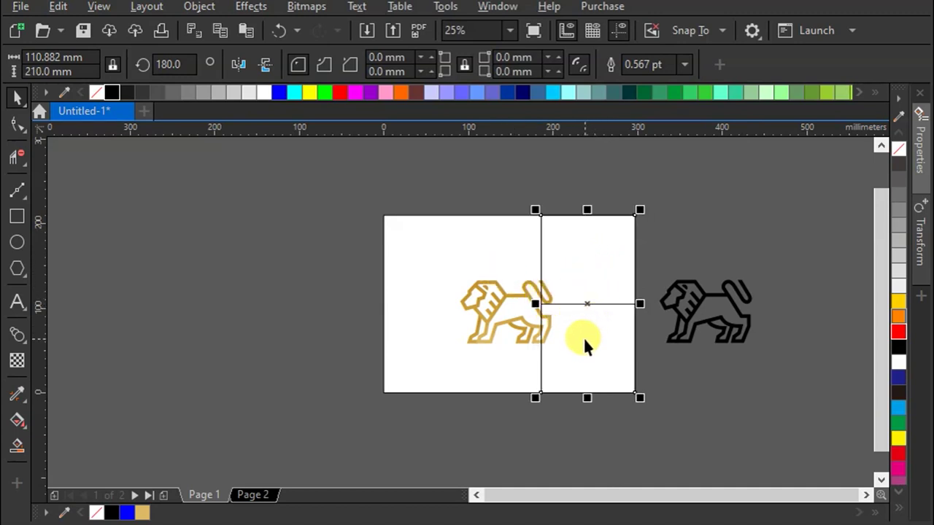
click(423, 281)
drag(431, 248, 498, 258)
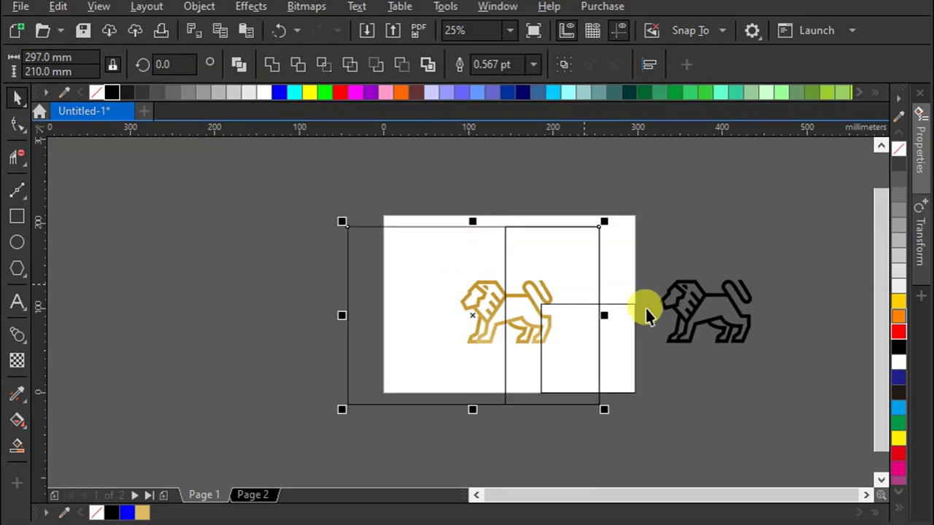
key(ctrl+z)
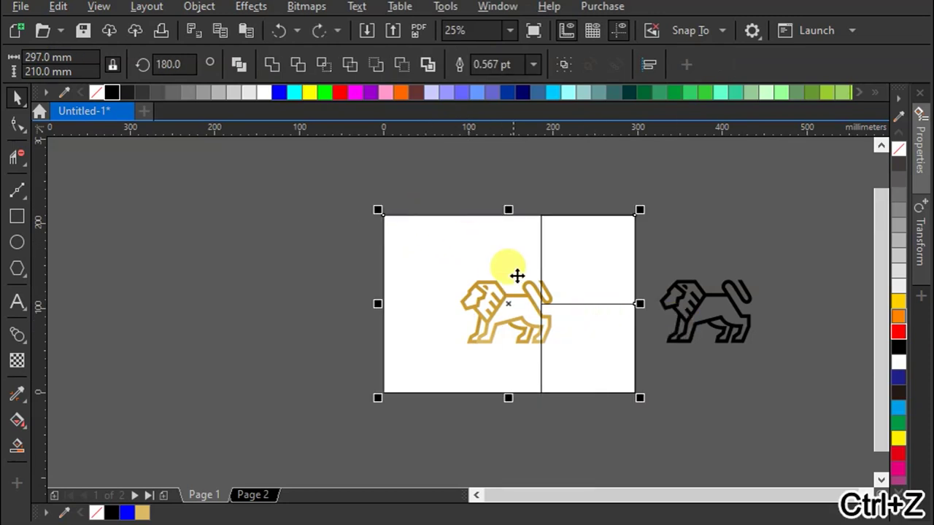
click(169, 65)
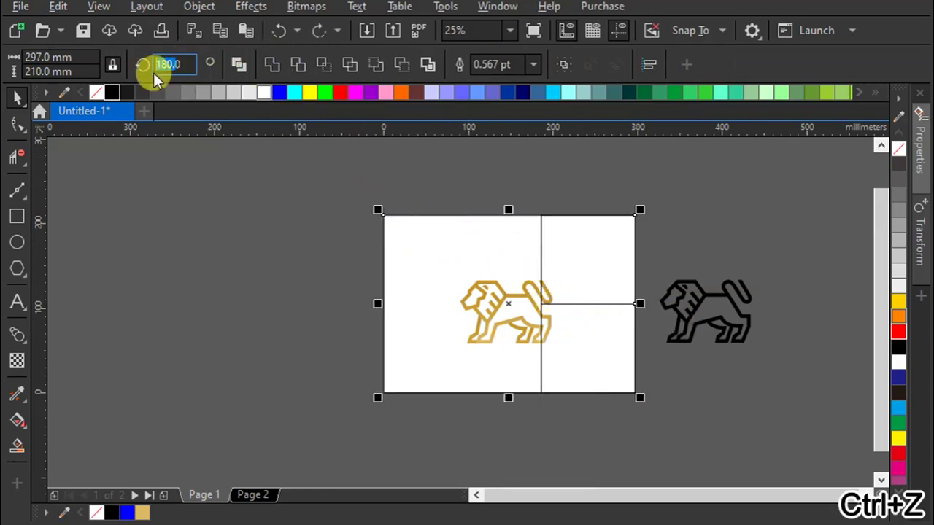
key(Return)
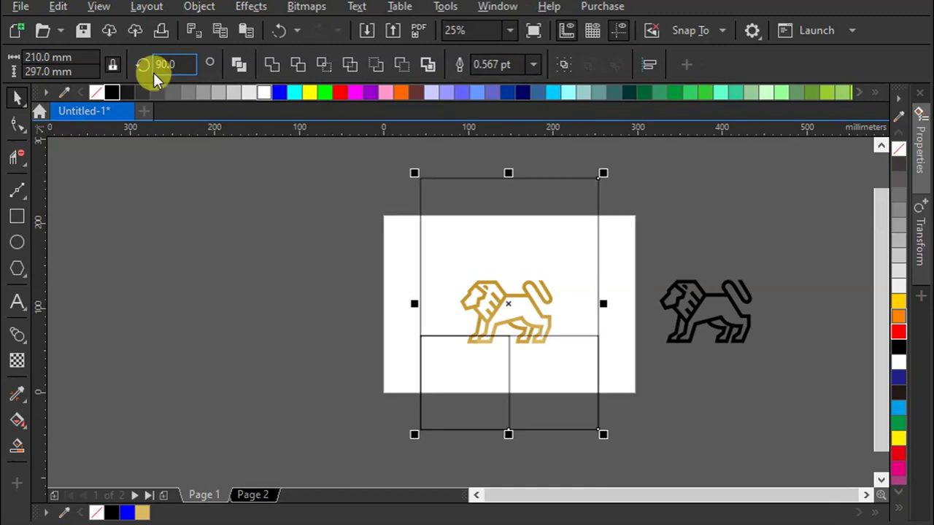
drag(530, 260, 299, 257)
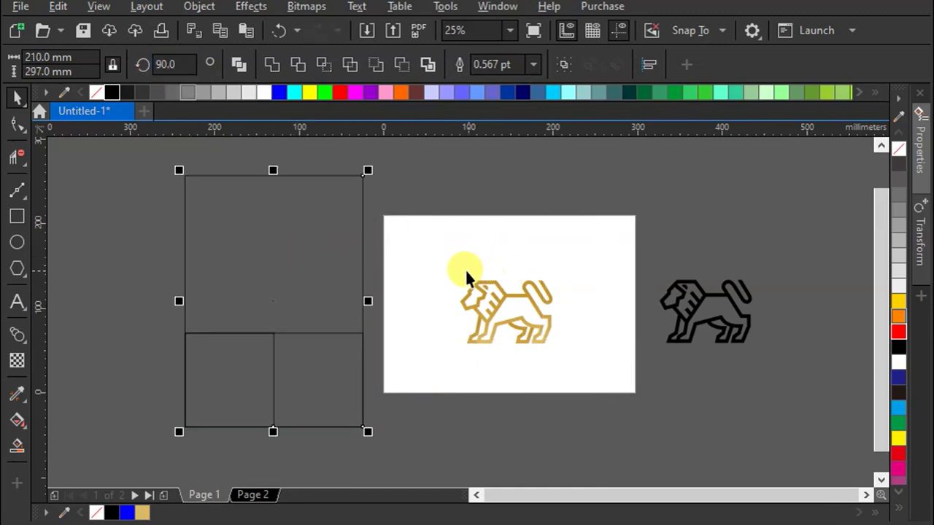
Step: Copy the gold lion into the layout's upper panel, group it and scale it to about 66 mm wide
drag(540, 334, 271, 254)
key(ctrl+g)
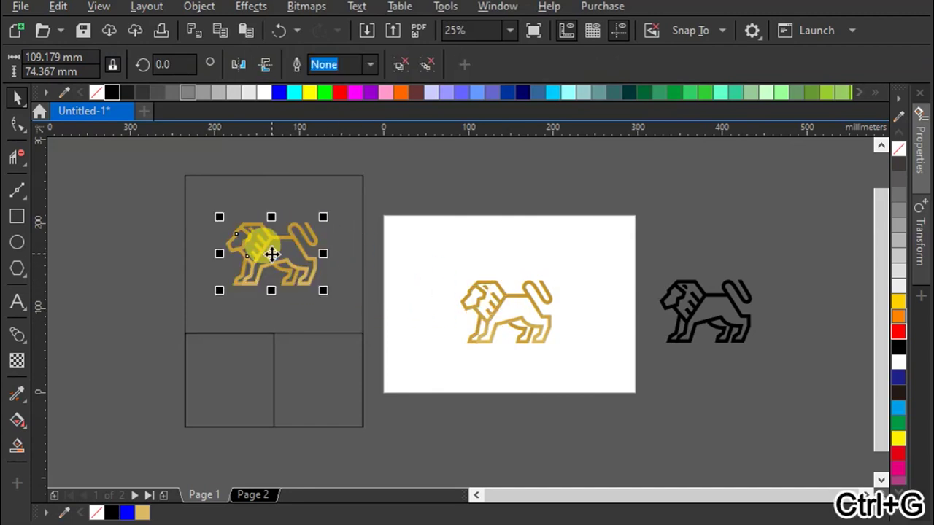
drag(324, 217, 273, 256)
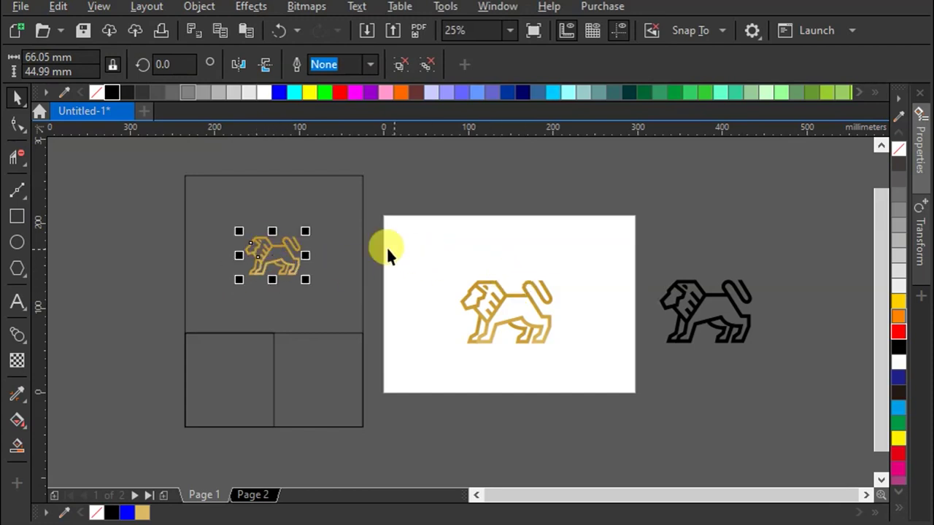
Step: Fill the layout's upper panel with white and both lower panels with black
key(Tab)
click(264, 92)
click(340, 371)
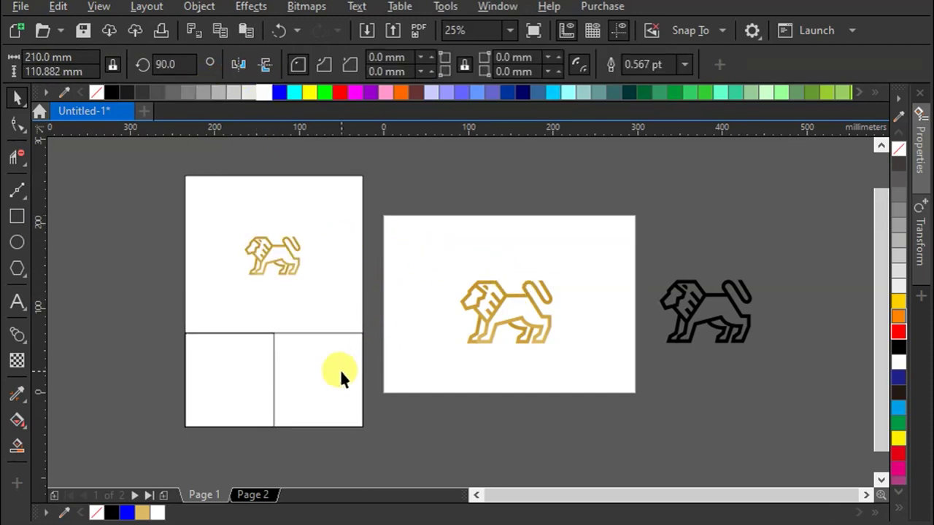
right_click(340, 370)
key(Escape)
click(112, 92)
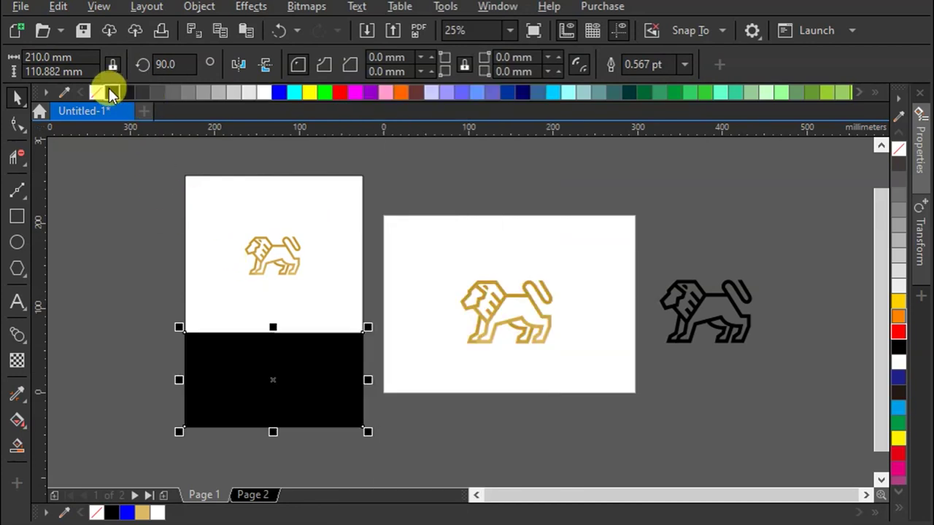
click(254, 383)
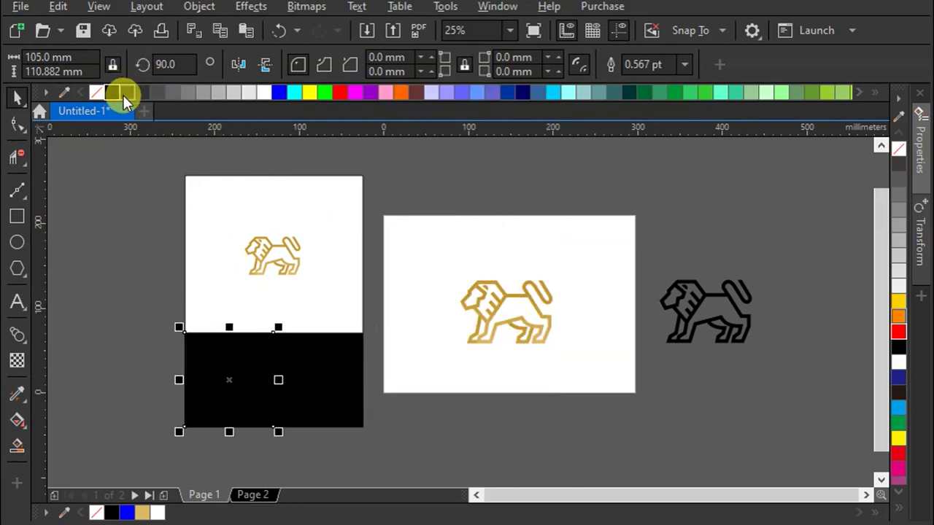
click(399, 267)
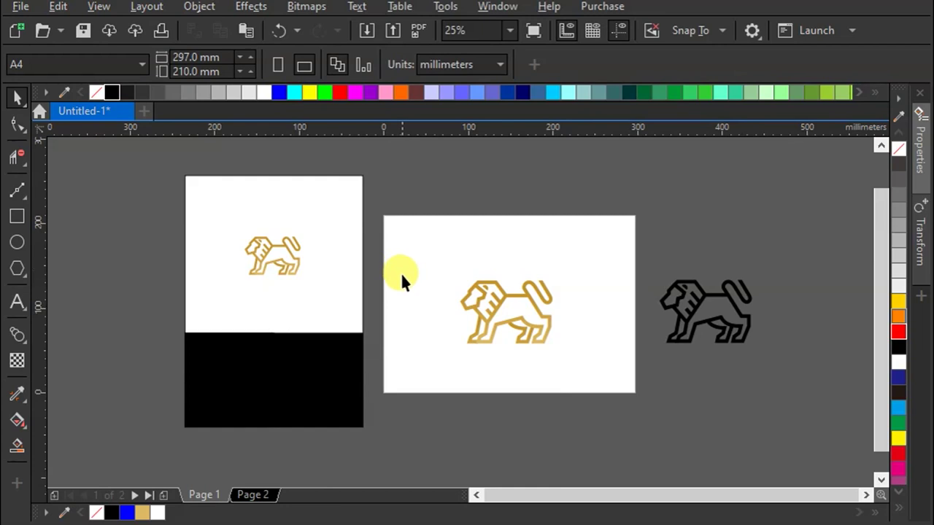
Step: Copy the black lion onto the lower right panel, fill it with white and centre it at about 49 mm wide
drag(662, 247, 706, 318)
drag(794, 372, 795, 372)
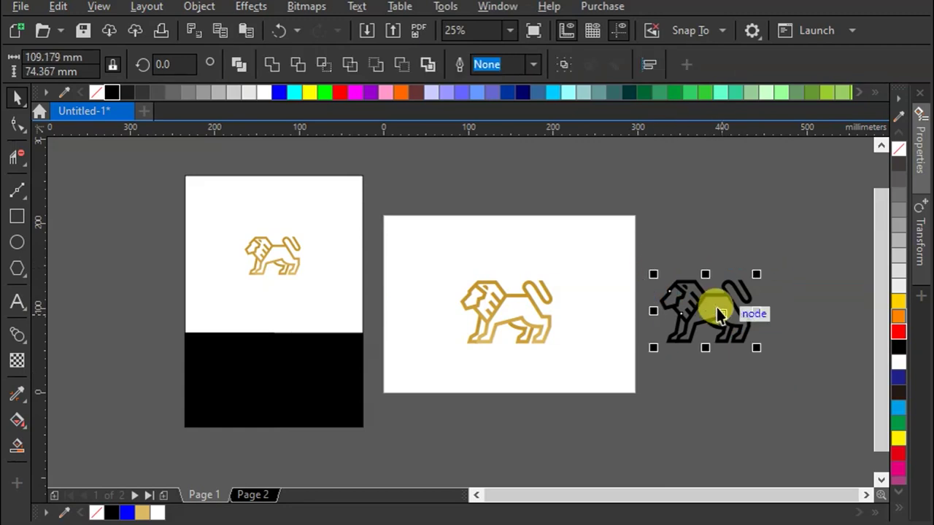
drag(688, 296, 292, 356)
scroll(245, 388, up, 1)
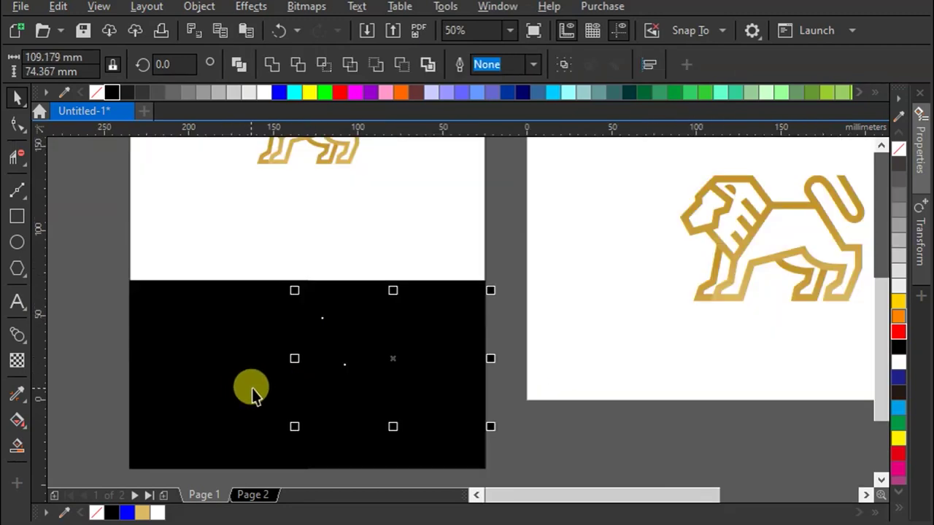
click(255, 94)
drag(490, 290, 383, 363)
drag(327, 381, 391, 378)
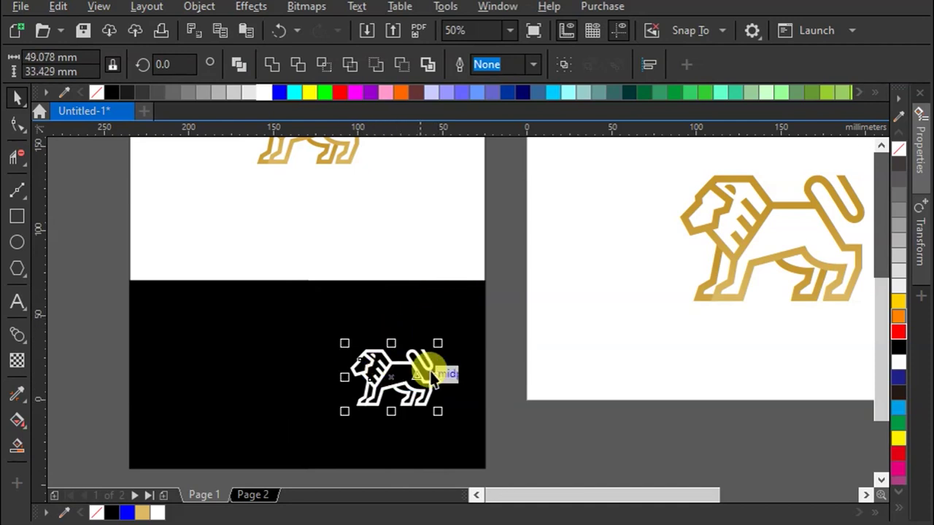
Step: Fill the layout's lower left panel with very dark grey and deselect it
click(241, 337)
click(128, 90)
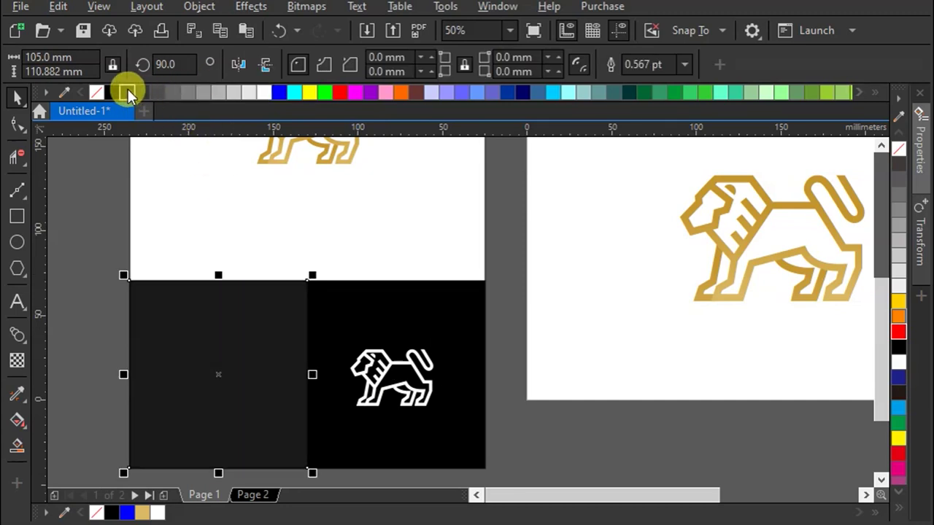
click(500, 369)
Step: Move the large gold lion off the page and switch the page to portrait orientation
scroll(478, 372, down, 2)
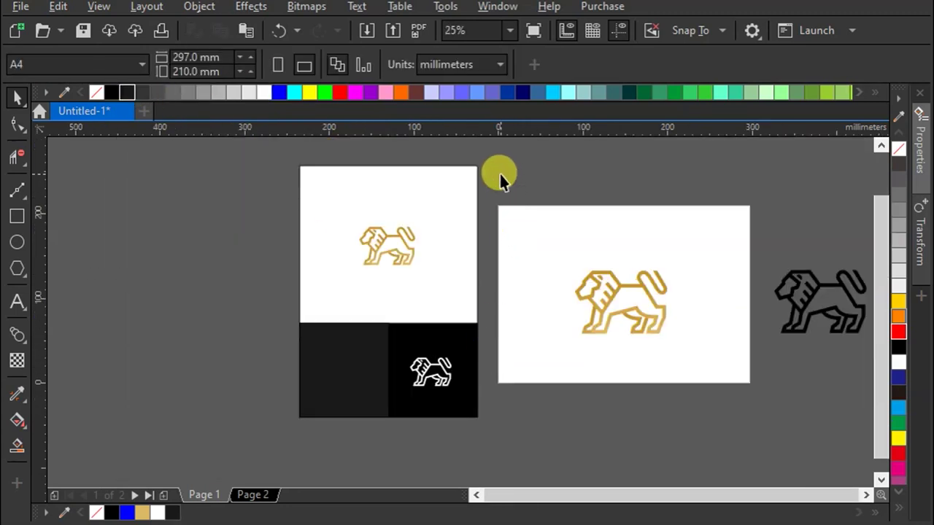
drag(717, 365, 717, 366)
drag(593, 306, 746, 200)
drag(496, 157, 281, 438)
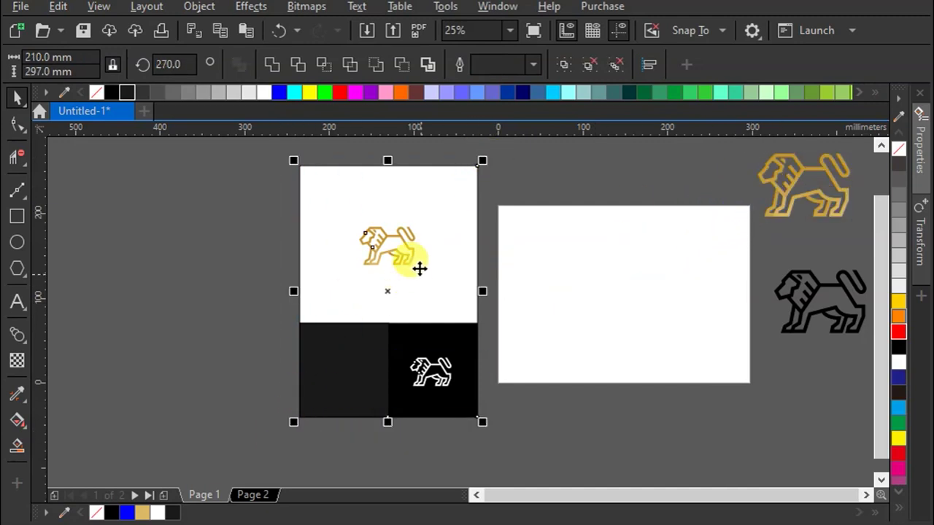
key(Escape)
click(278, 64)
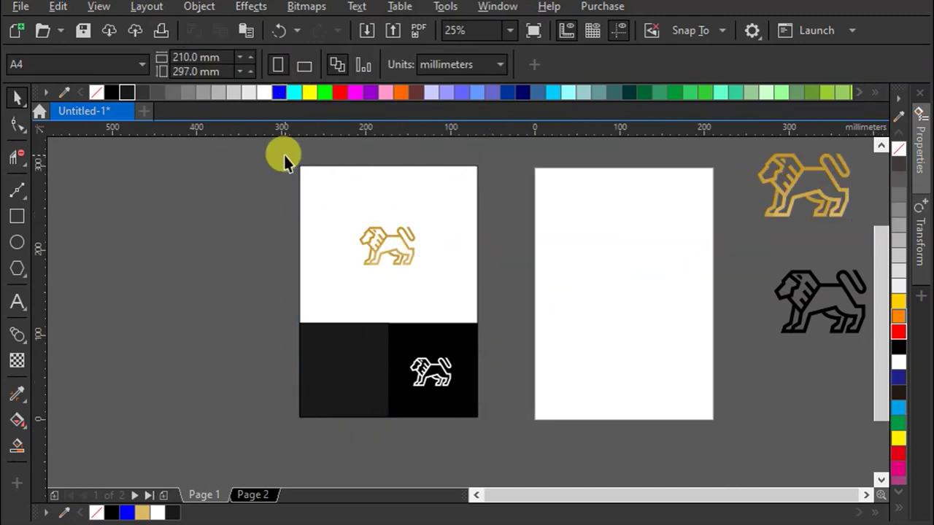
Step: Move the complete panel layout with its lions onto the portrait page
drag(488, 434, 489, 436)
drag(401, 290, 637, 305)
key(Escape)
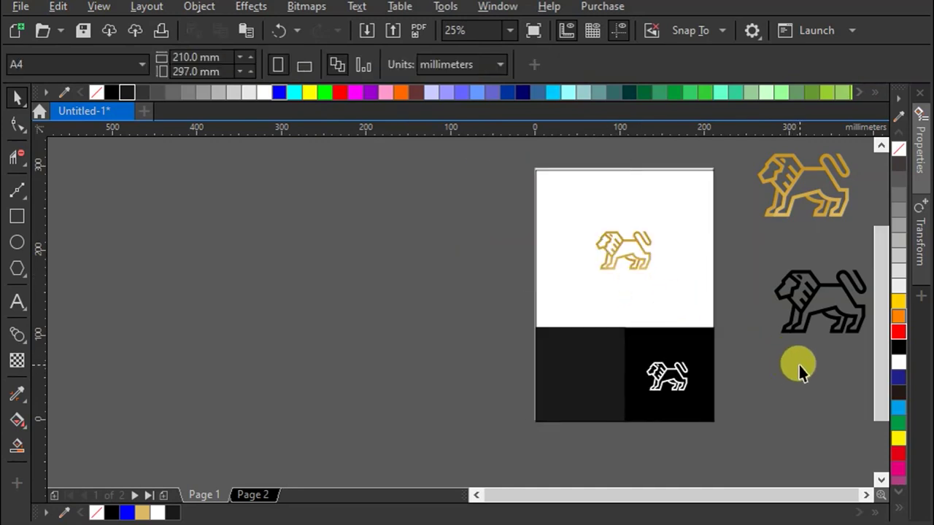
Step: Copy the white lion from the black panel onto the middle of the dark grey panel
scroll(787, 274, up, 1)
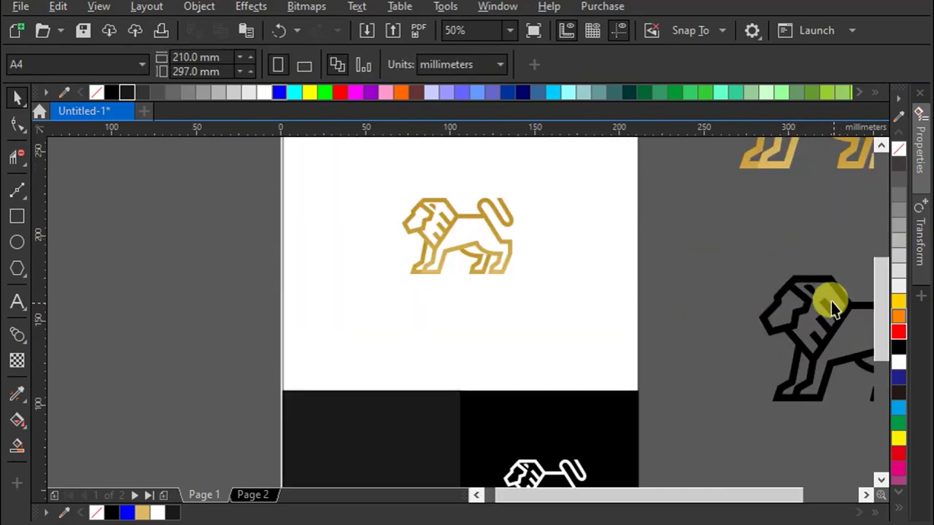
scroll(641, 293, down, 1)
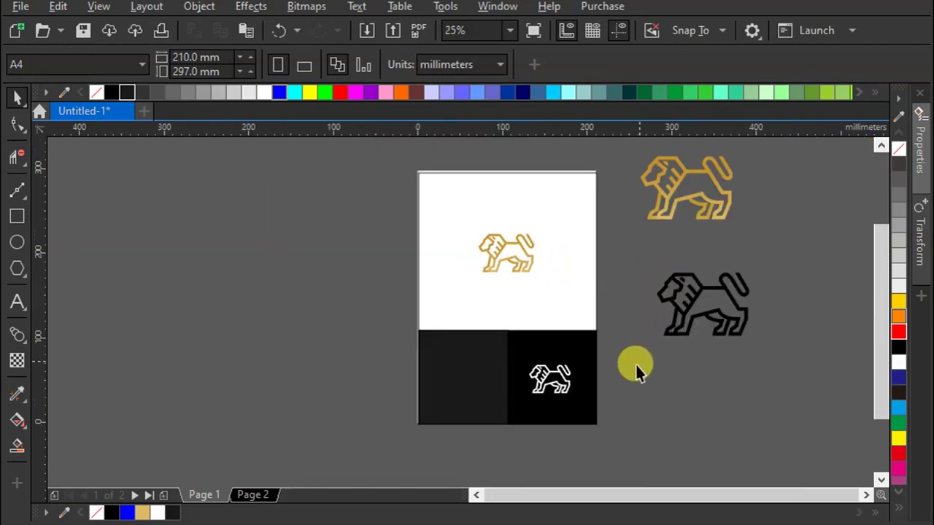
scroll(574, 402, up, 1)
scroll(573, 401, up, 1)
scroll(604, 337, down, 1)
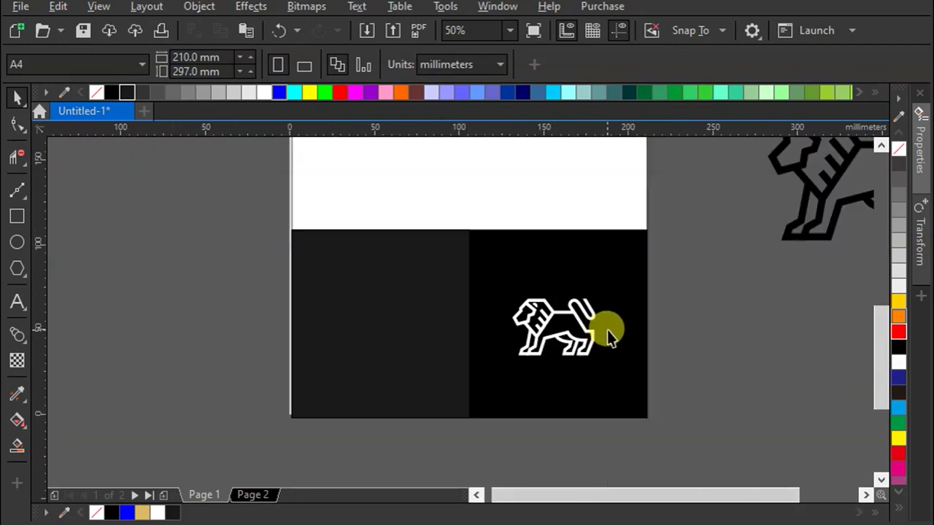
click(382, 325)
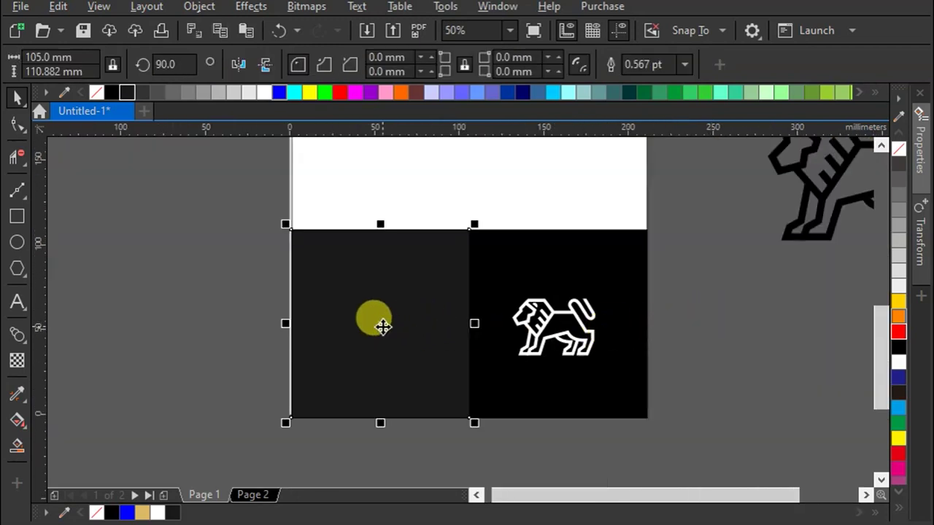
click(244, 296)
drag(686, 371, 504, 284)
drag(538, 313, 364, 314)
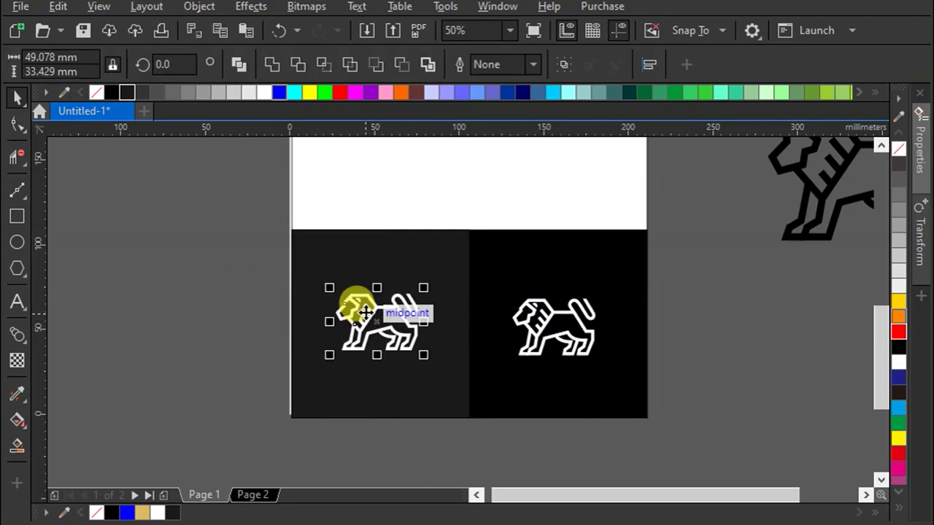
Step: Shrink the white lion on the dark grey panel to about 36 mm wide and centre it in the panel
drag(328, 287, 342, 288)
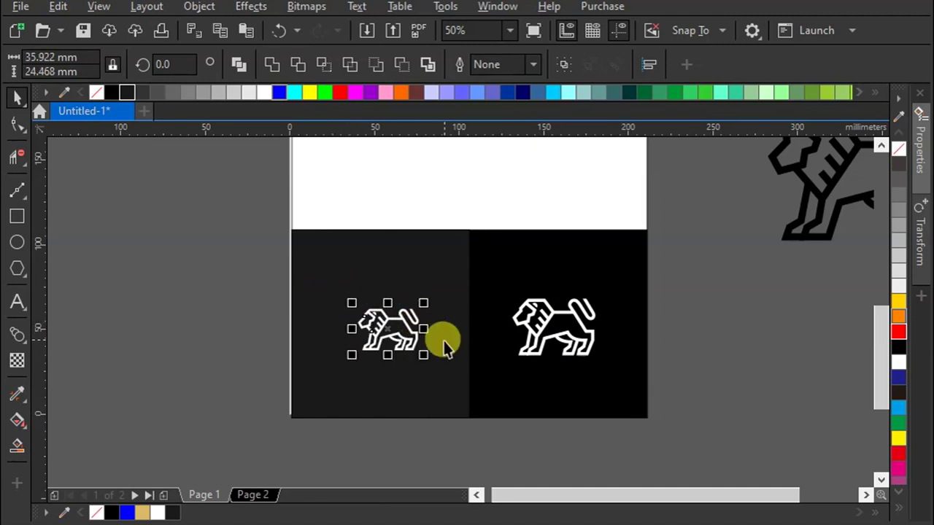
drag(387, 327, 382, 326)
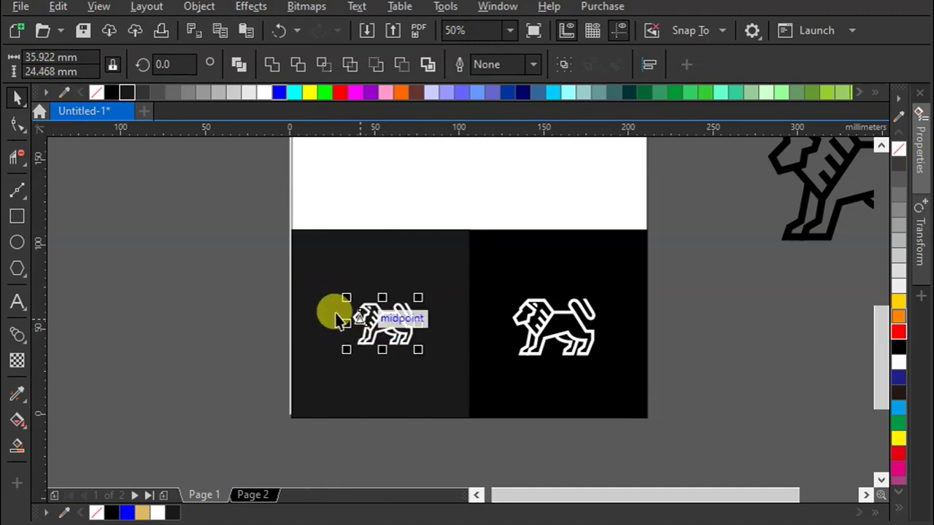
click(246, 264)
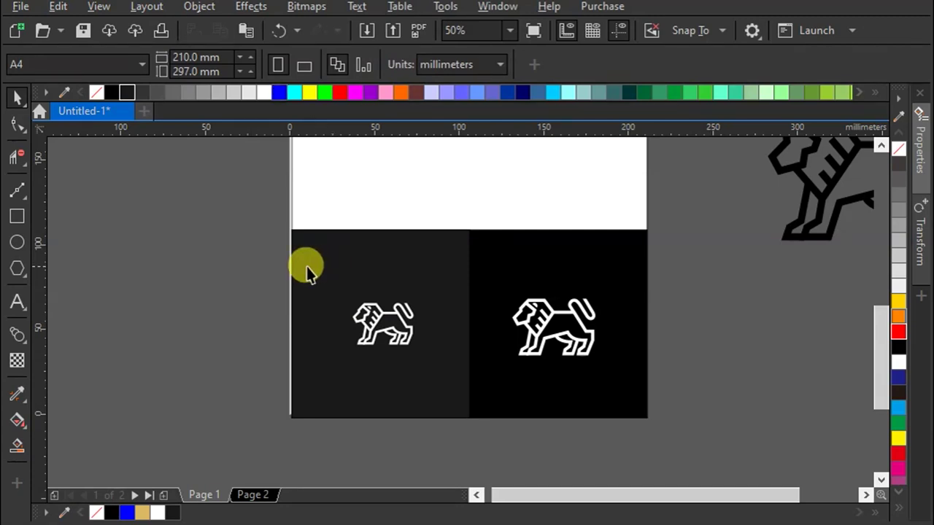
Step: Paste the photo of two lions into the layout and set its uniform transparency to 72
scroll(310, 281, down, 1)
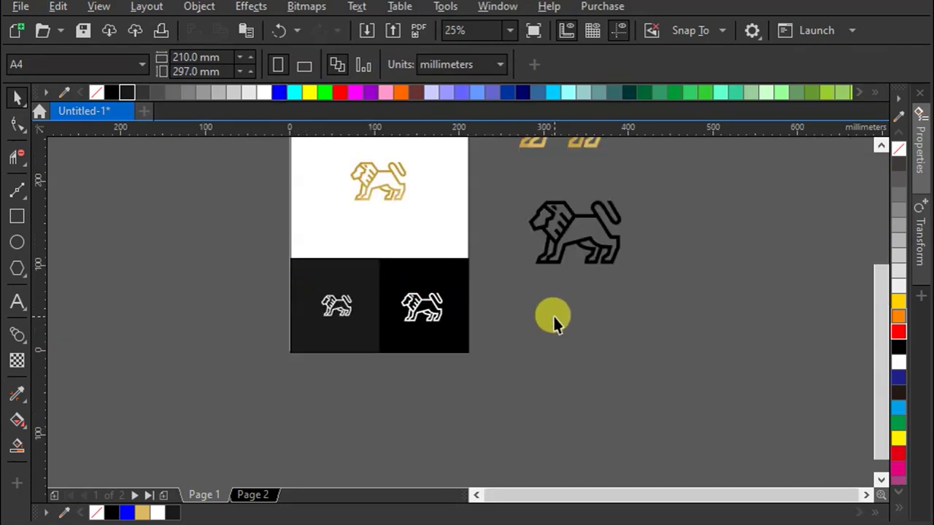
key(ctrl+v)
scroll(313, 241, up, 1)
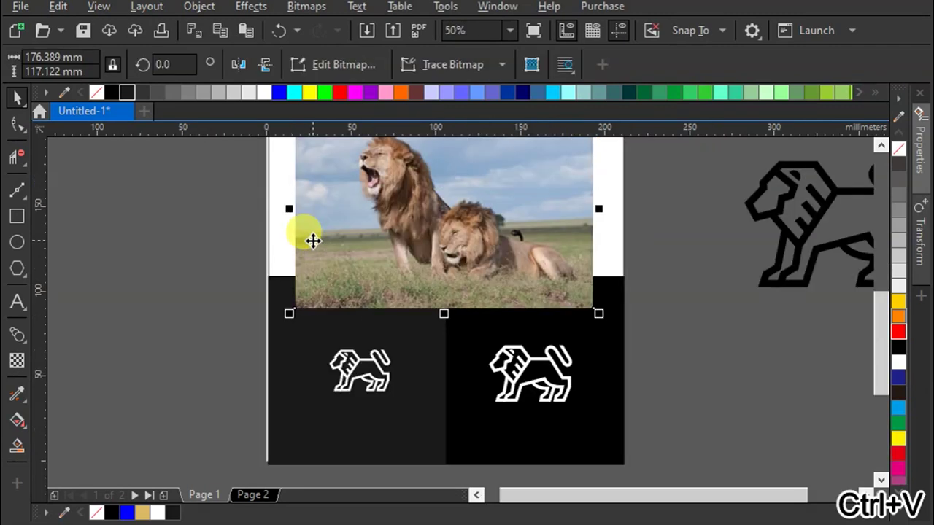
click(17, 360)
click(44, 65)
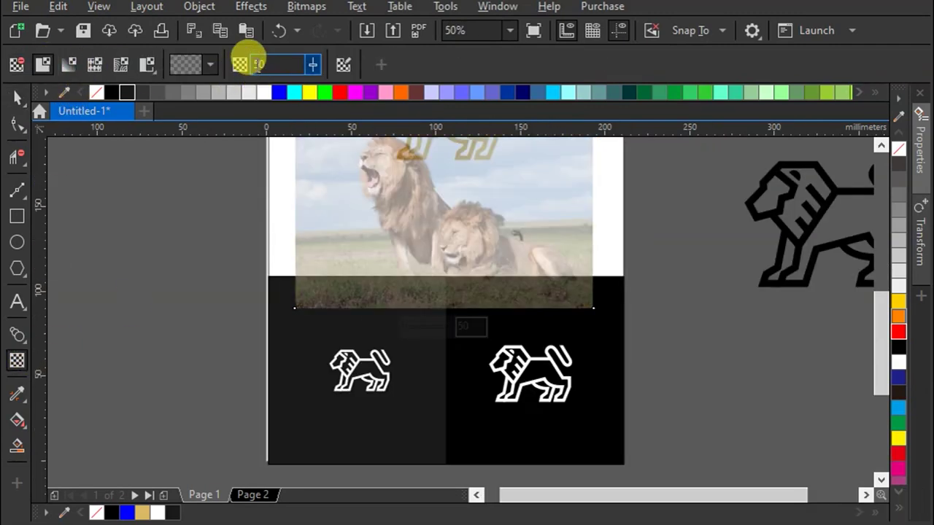
click(342, 67)
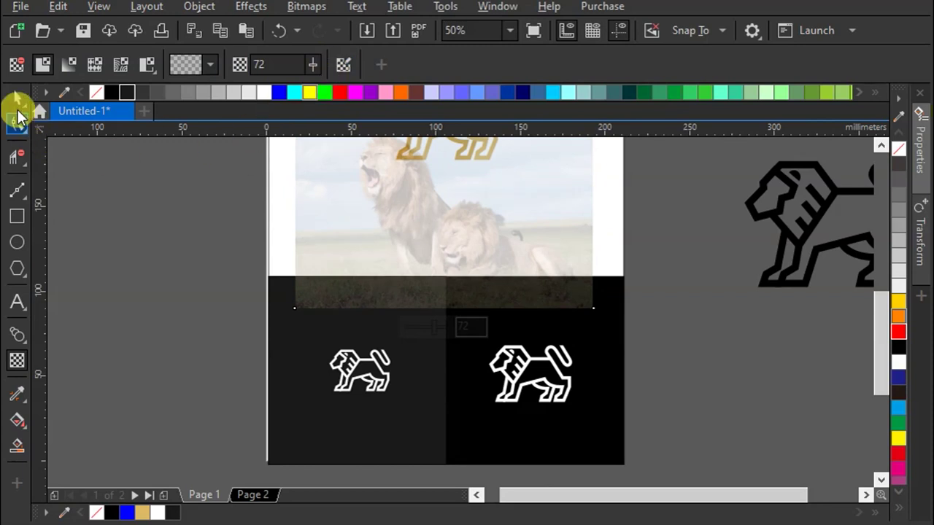
click(17, 96)
Step: Move the faded lion photo off the white panel and PowerClip it inside the dark grey panel
drag(760, 383, 695, 334)
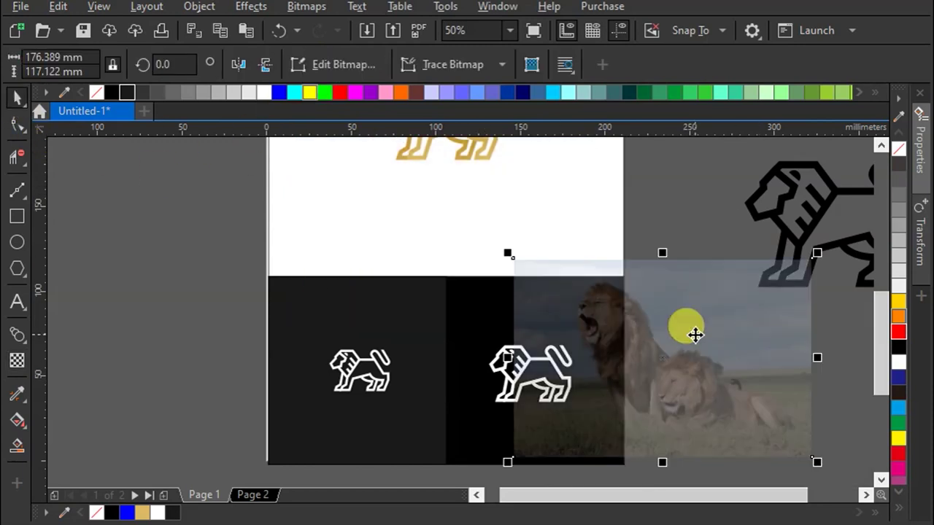
right_click(697, 343)
click(766, 324)
click(392, 319)
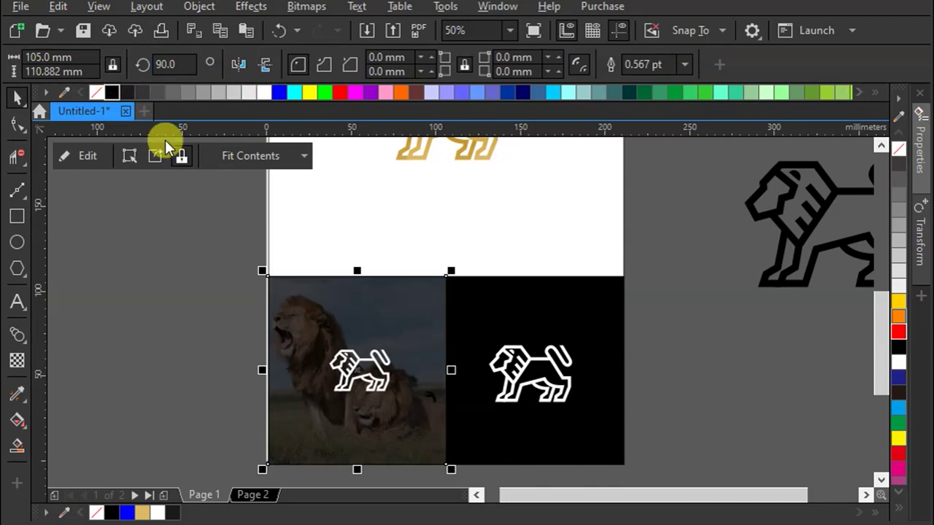
Step: Edit the PowerClip, enlarge the photo to about 213 mm wide with the roaring lion inside the frame, and finish editing
double_click(396, 344)
scroll(327, 372, up, 2)
mouse_move(328, 372)
mouse_down()
mouse_move(328, 313)
mouse_move(381, 312)
mouse_move(381, 302)
mouse_move(438, 332)
mouse_move(421, 352)
mouse_up()
scroll(386, 233, down, 2)
drag(562, 413, 624, 456)
drag(436, 340, 429, 337)
right_click(434, 347)
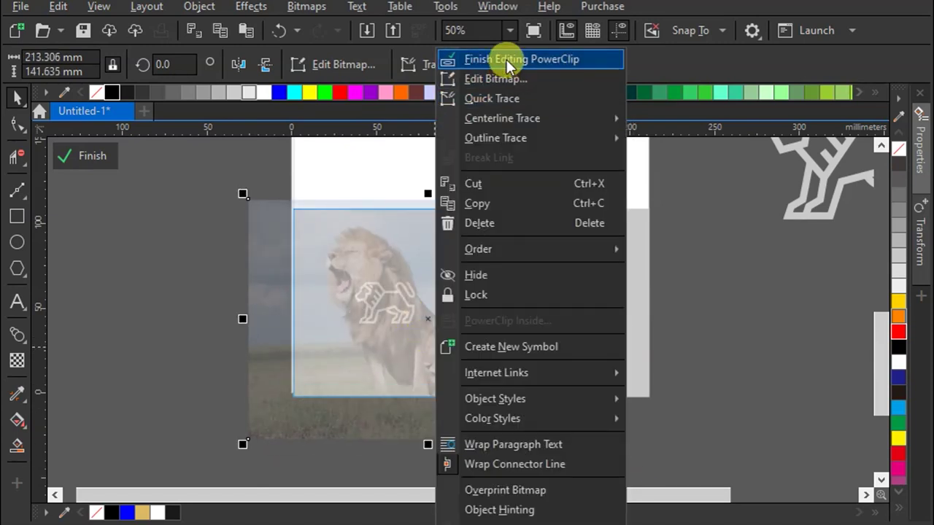
click(515, 58)
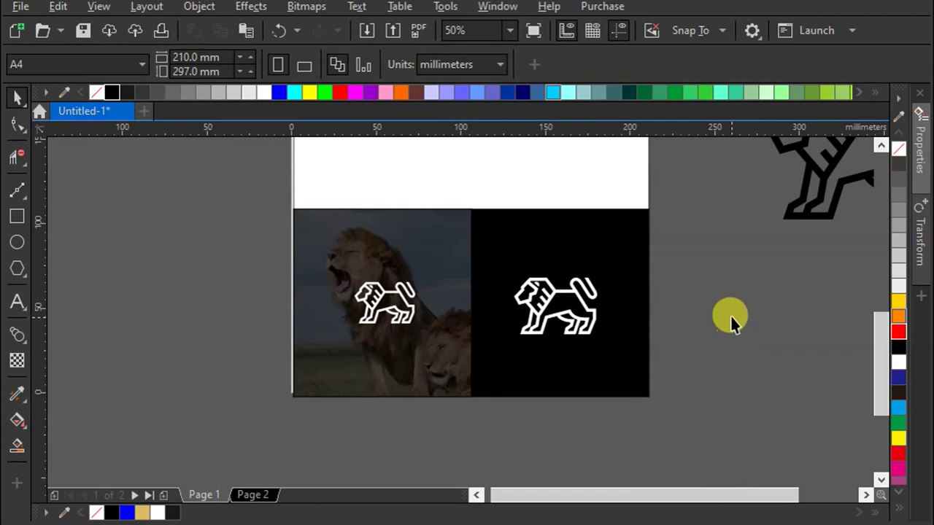
Step: Enlarge the clipped photo to about 259 mm wide, position the roaring lion's head behind the logo, and finish editing
double_click(386, 252)
click(428, 279)
drag(613, 193, 715, 118)
drag(414, 276, 423, 307)
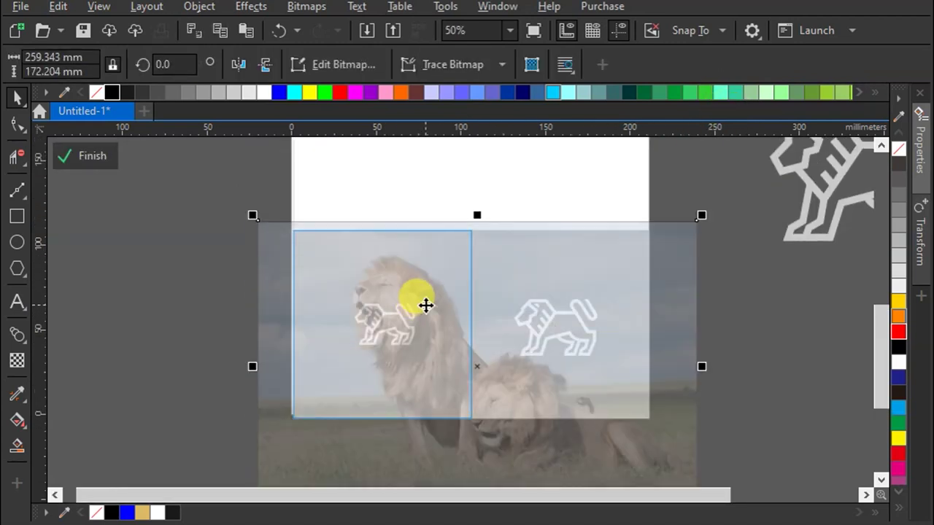
click(89, 156)
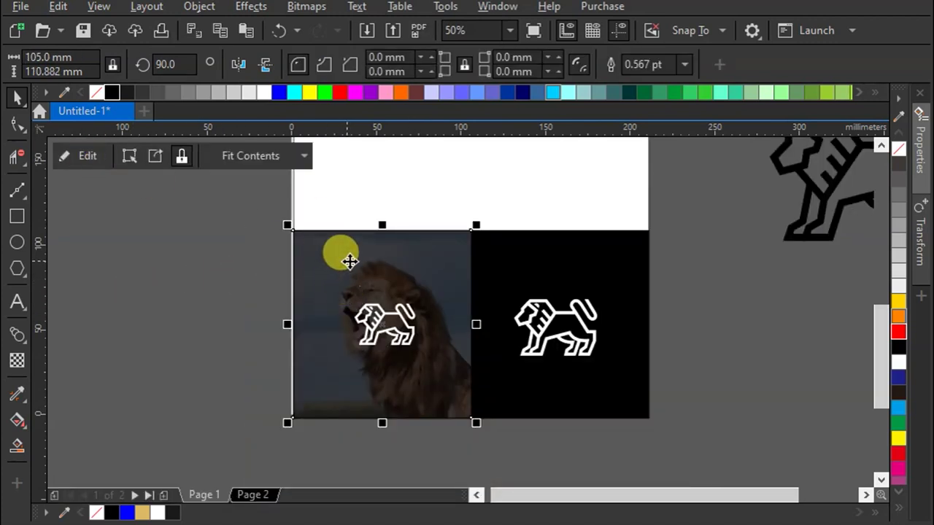
click(677, 296)
Step: Pull the spare black lion out from behind the black panel and delete it
click(581, 314)
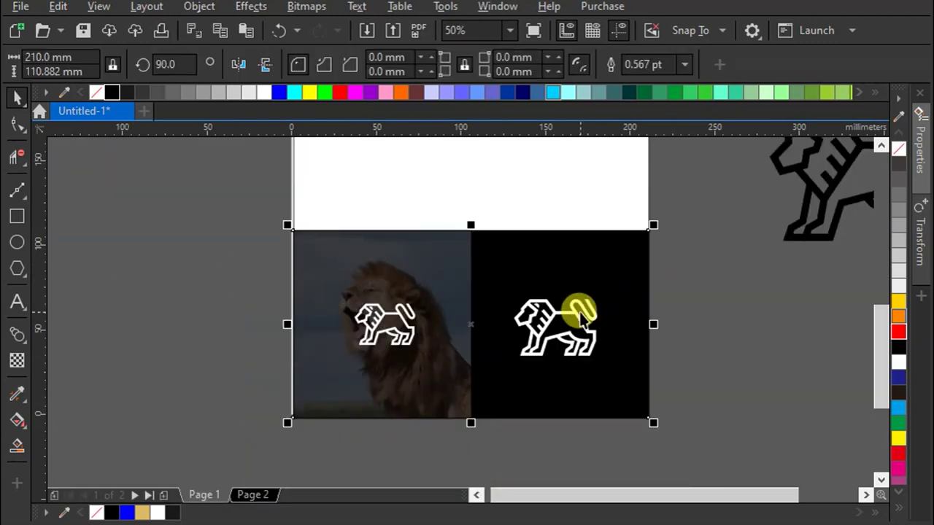
ctrl+click(576, 317)
scroll(435, 368, down, 1)
drag(494, 347, 539, 221)
scroll(539, 271, up, 1)
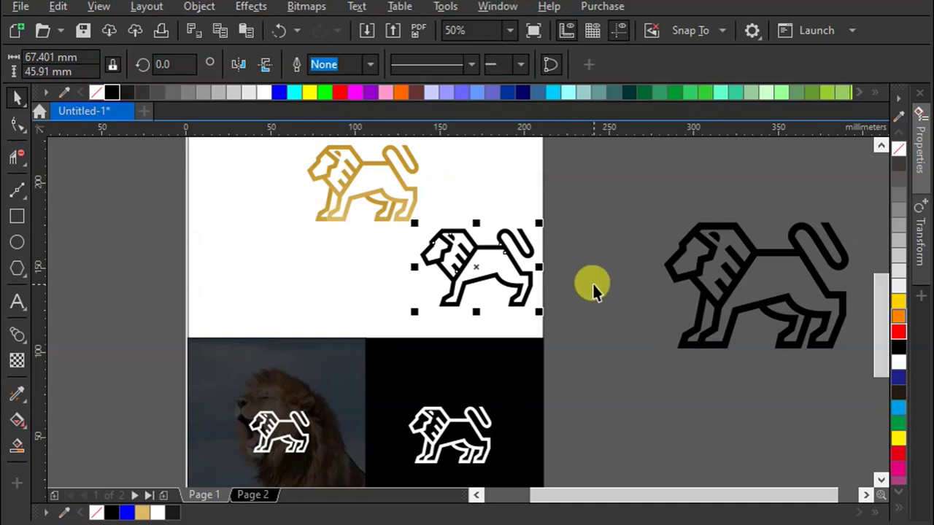
drag(579, 208, 392, 340)
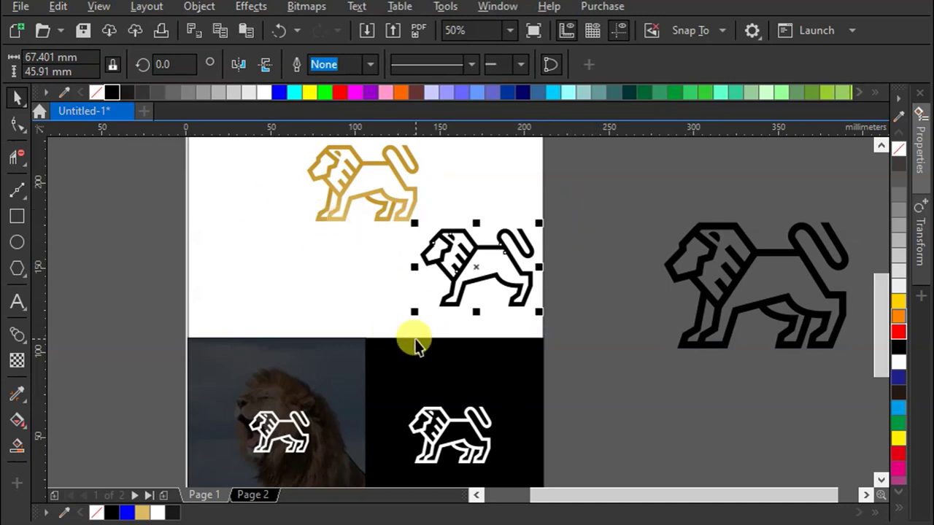
drag(438, 246, 569, 222)
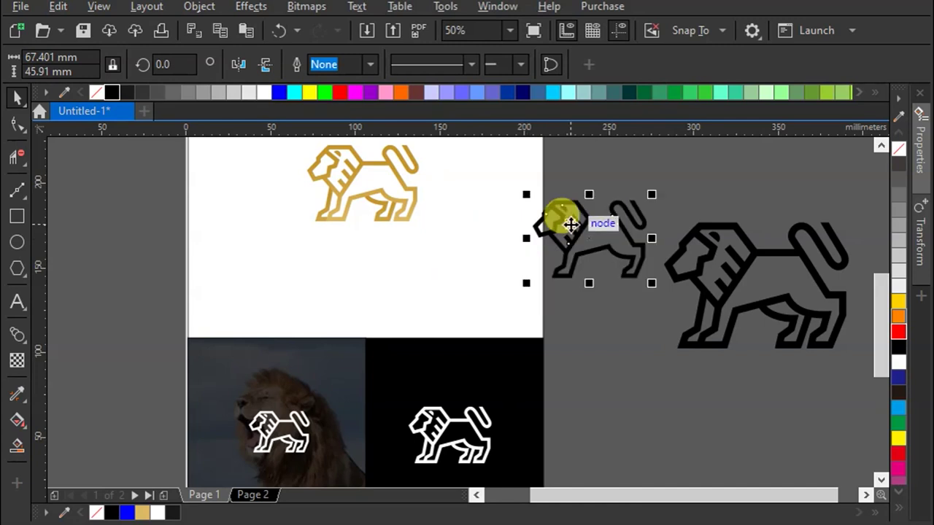
key(Delete)
Step: Move the large black lion from beside the page onto the page below the gold lion
scroll(618, 261, down, 1)
drag(767, 211, 598, 327)
drag(683, 267, 492, 269)
Step: Export the selected black lion for Microsoft Office, optimized for Commercial Printing, as a PNG named lion in New folder (2)
click(20, 7)
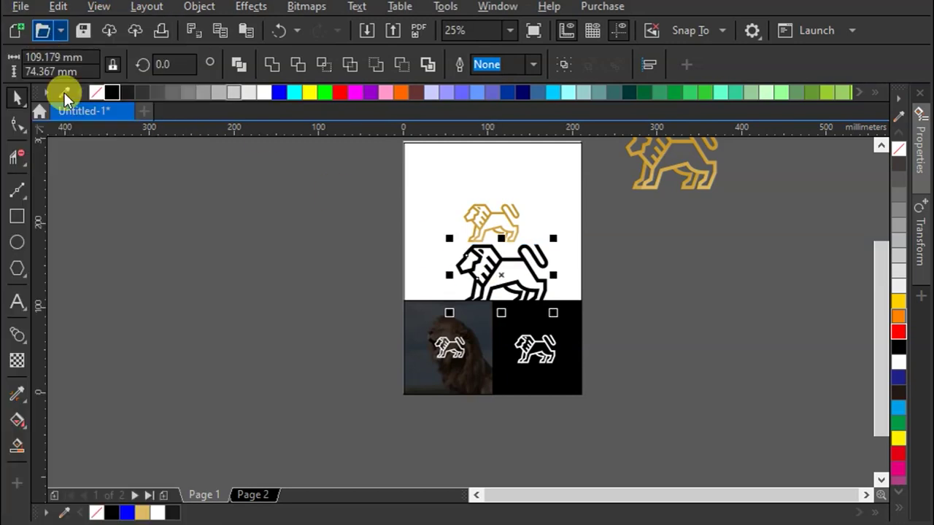
click(20, 8)
mouse_move(57, 7)
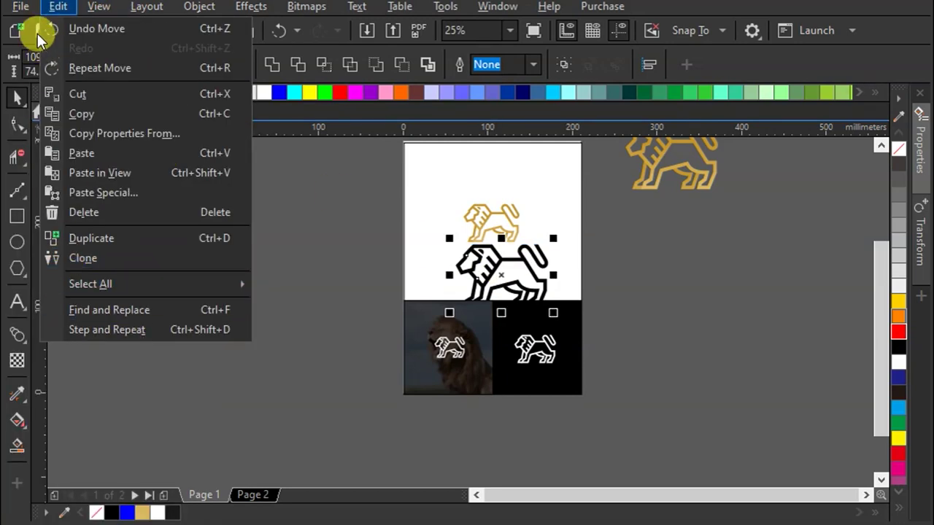
mouse_move(20, 7)
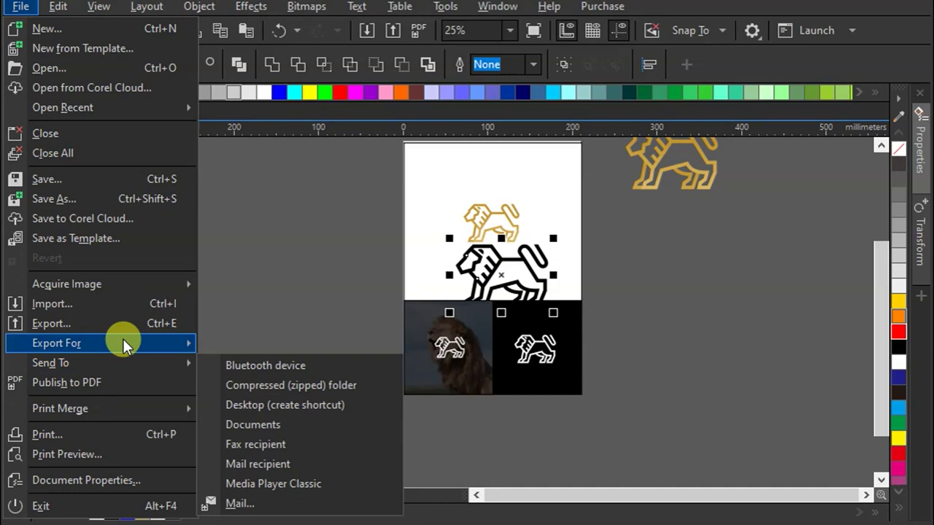
mouse_move(124, 340)
click(272, 344)
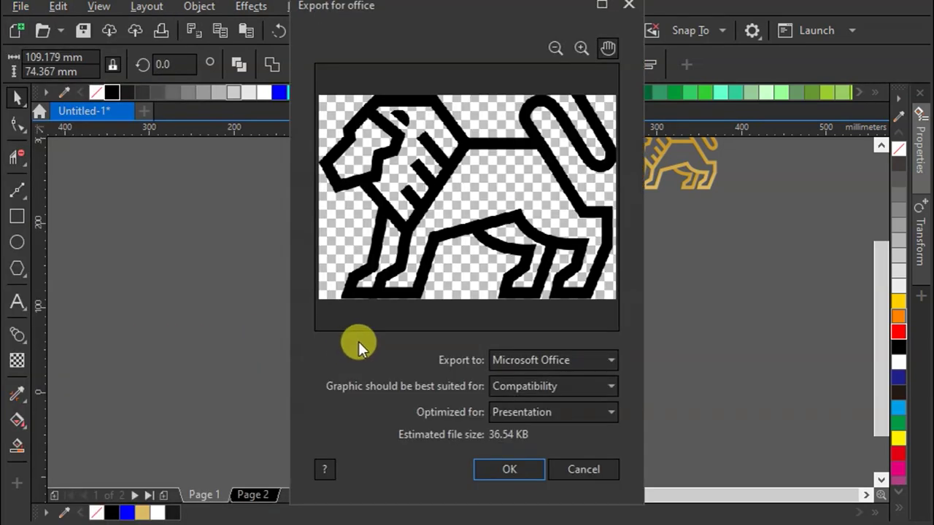
click(555, 351)
click(555, 353)
click(559, 412)
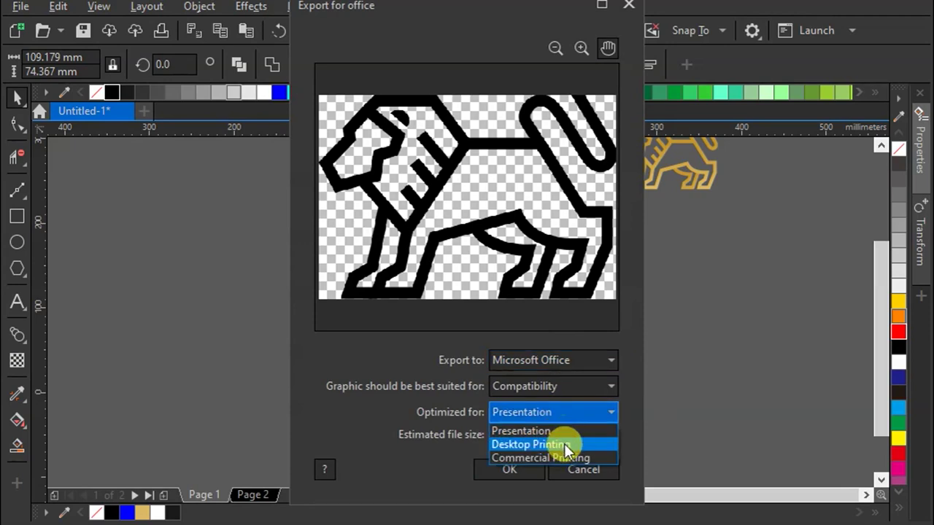
click(562, 454)
click(537, 473)
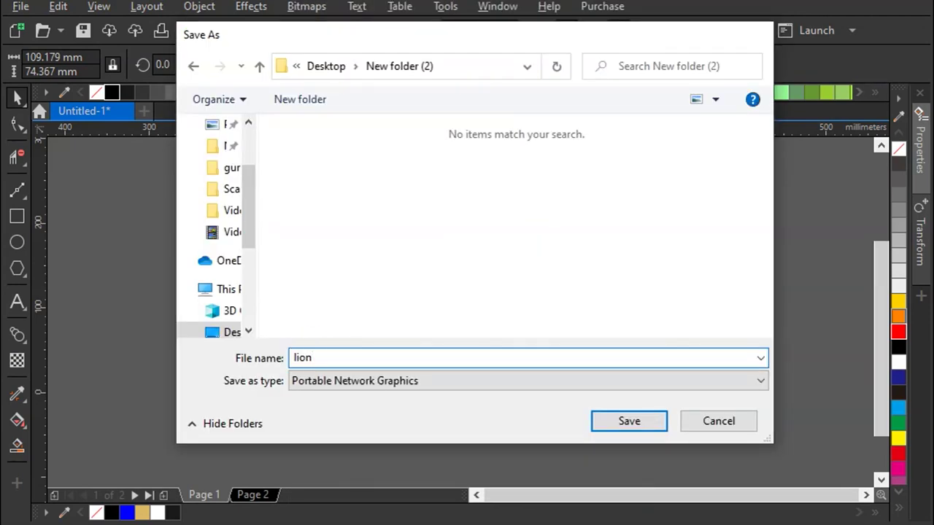
key(Return)
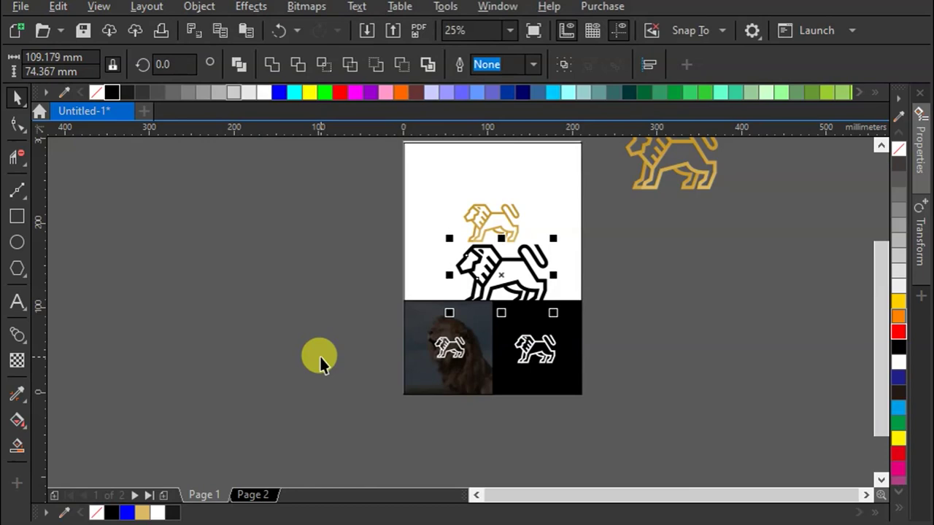
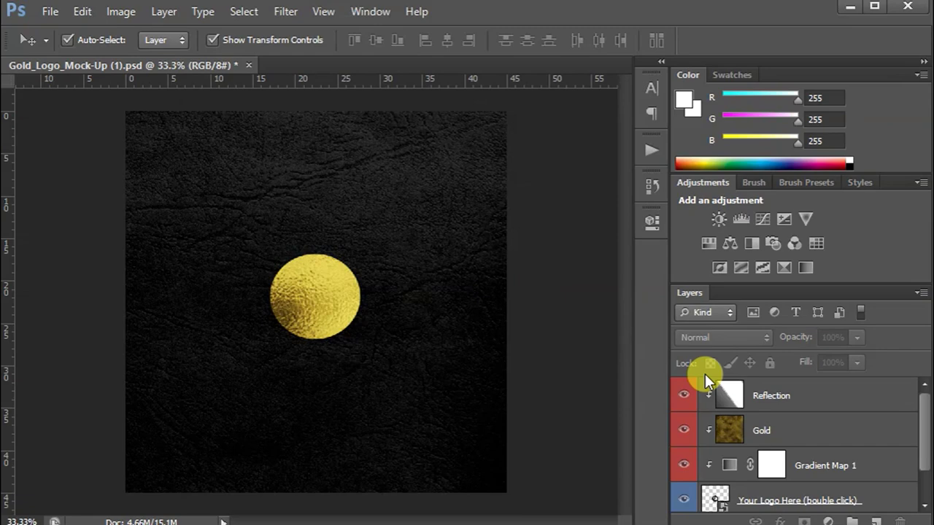
Step: In Photoshop's gold logo mock-up, open the Your Logo Here smart object for editing and hide its iconc layer
drag(922, 397, 919, 446)
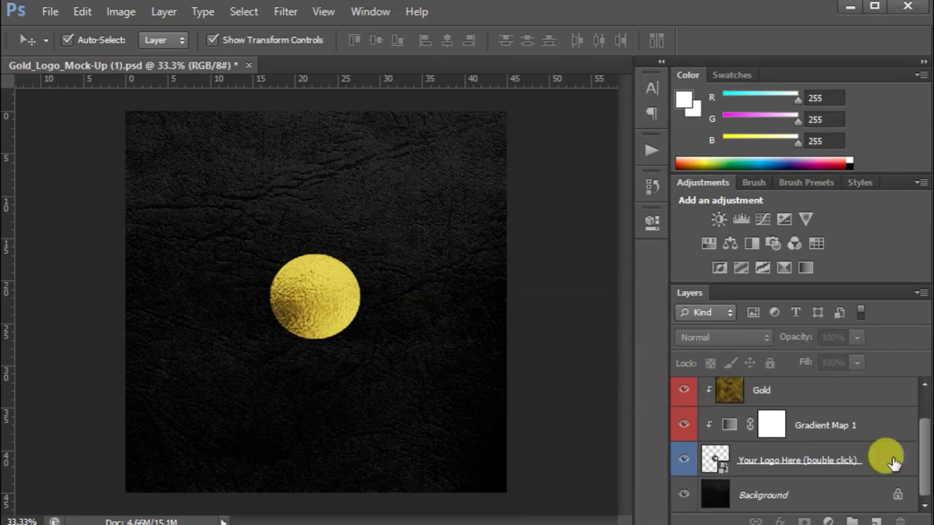
click(724, 465)
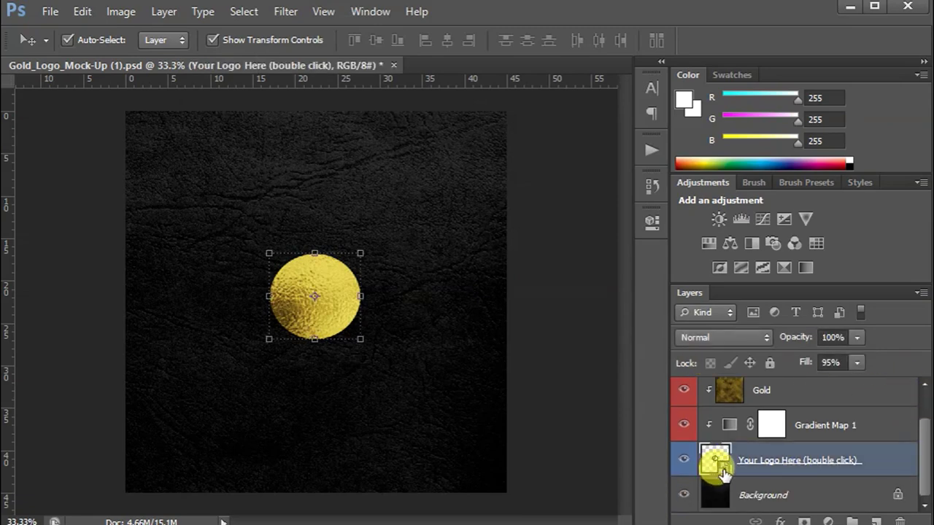
double_click(722, 468)
click(550, 220)
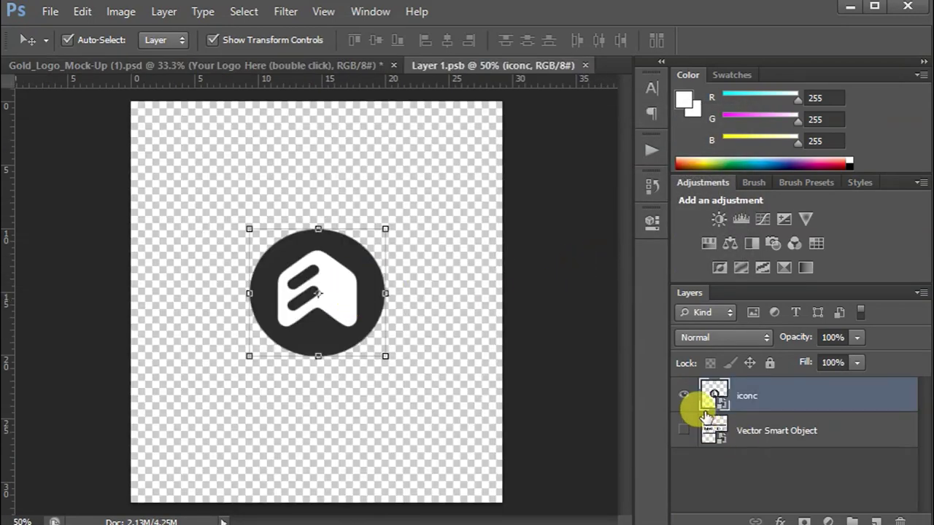
click(684, 394)
Step: Place the lion image from New folder (2) into the smart object, scaled to about 143% and centred on the canvas
click(49, 12)
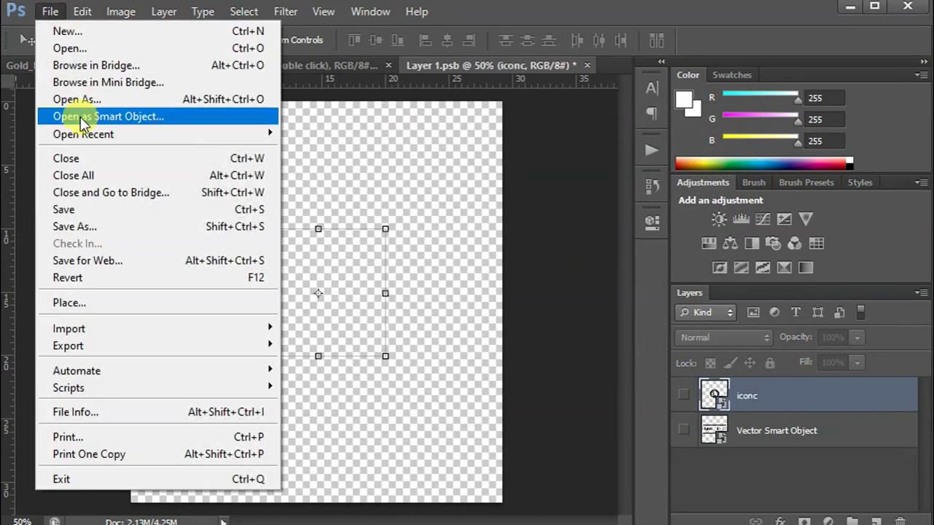
click(66, 303)
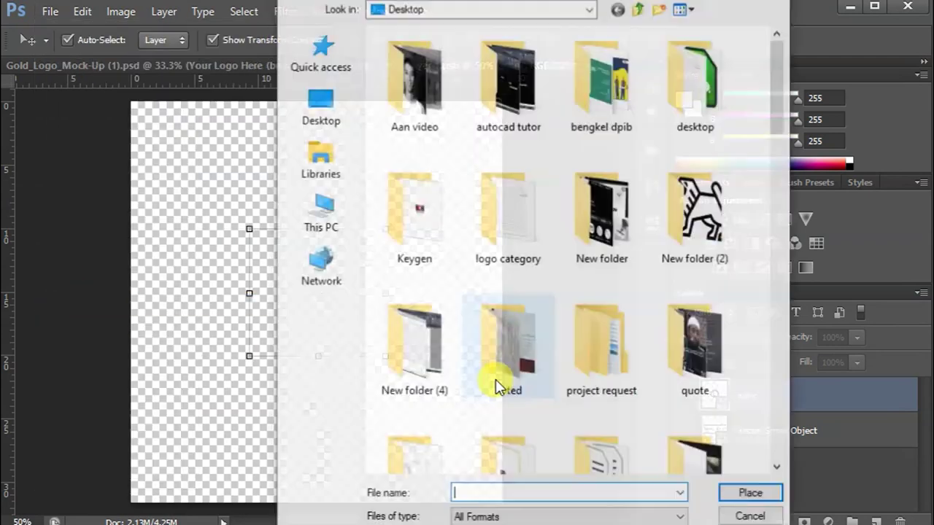
double_click(719, 246)
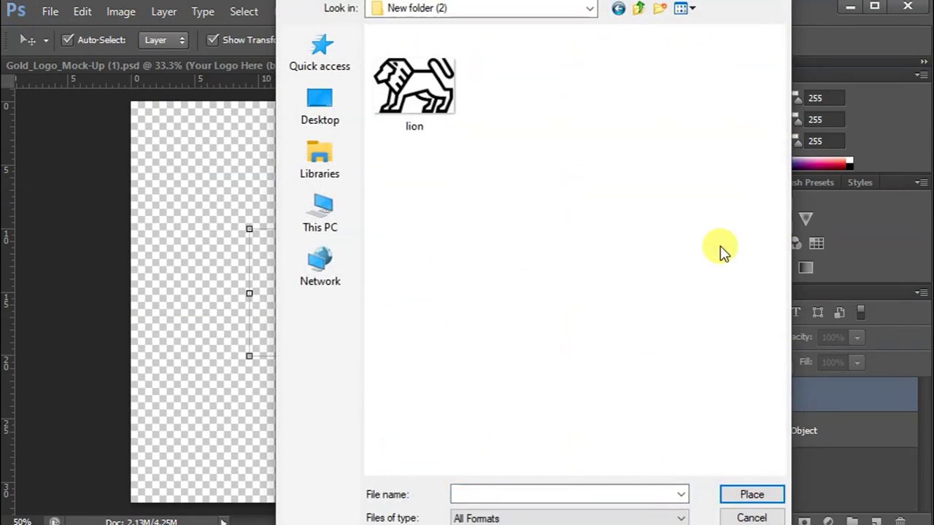
double_click(410, 106)
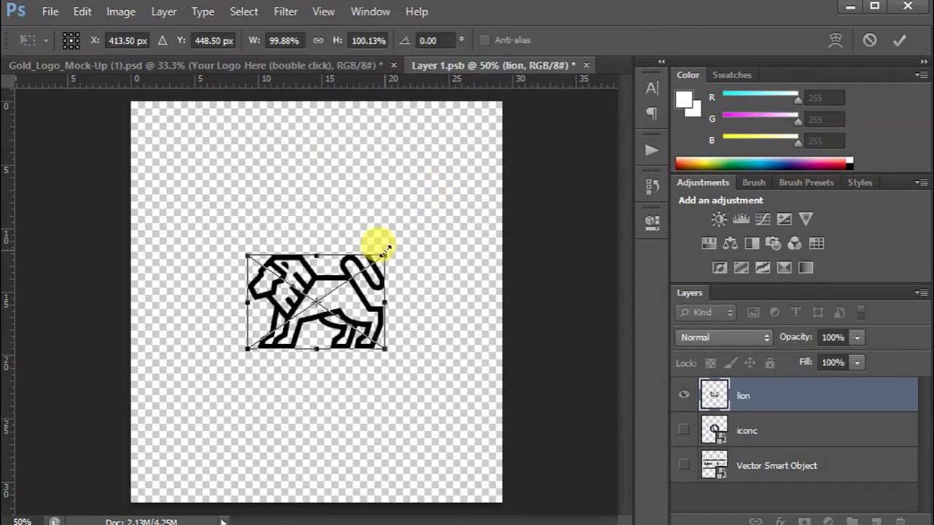
drag(390, 250, 364, 268)
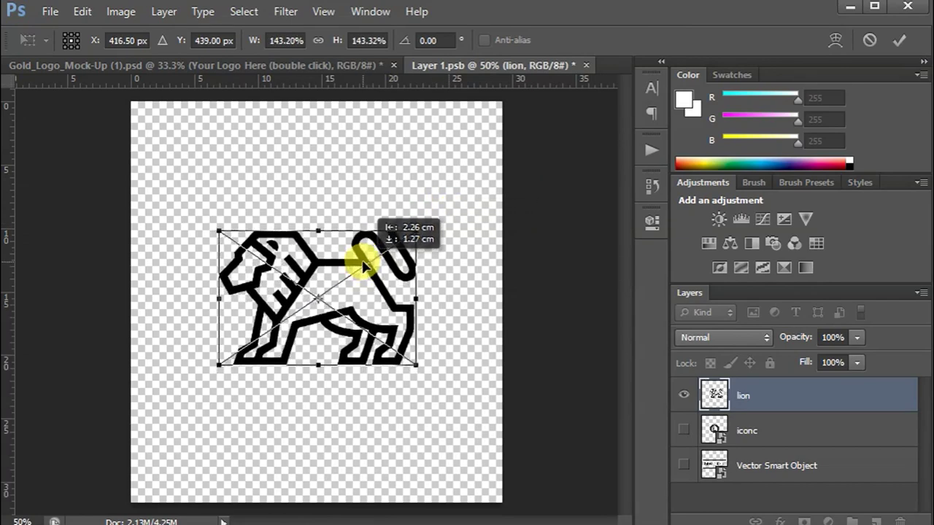
click(899, 42)
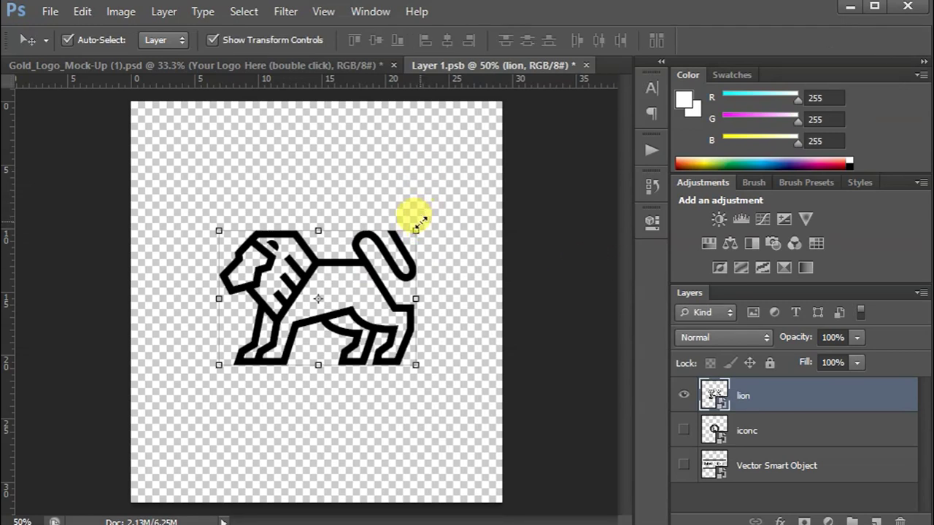
Step: Shrink the placed lion to about 12 cm wide, keep it near the canvas centre, and apply the transform
drag(421, 224, 393, 247)
drag(343, 270, 357, 275)
drag(406, 245, 348, 277)
click(899, 40)
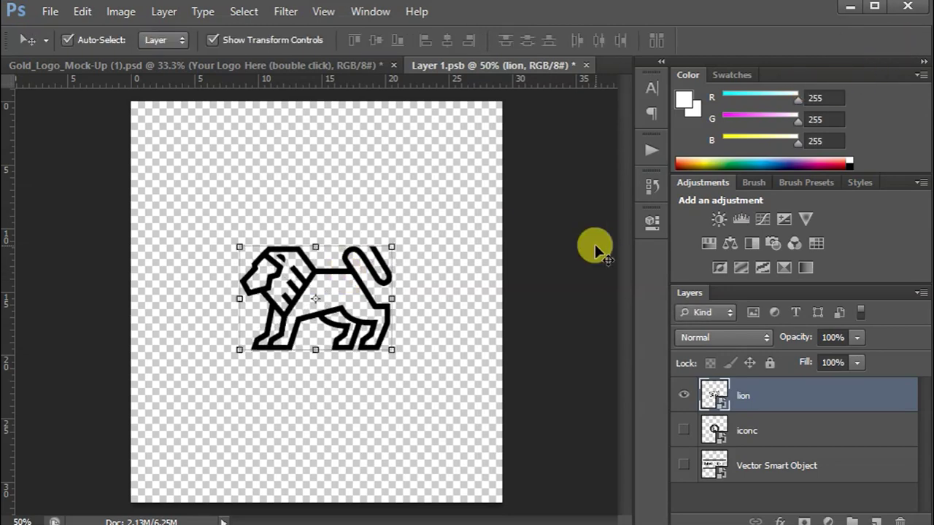
Step: Save and close the edited smart object, and save the gold mock-up as a JPEG in New folder (2) at maximum quality 12
click(586, 65)
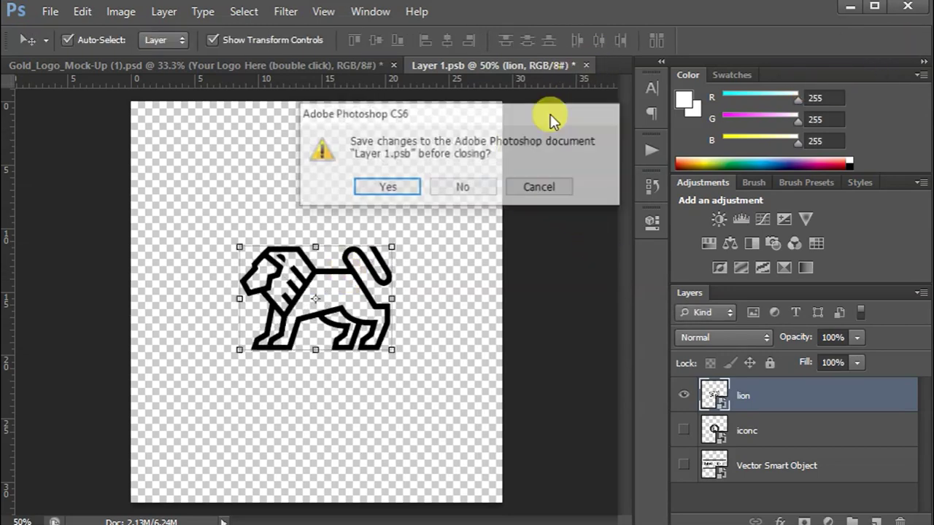
click(387, 188)
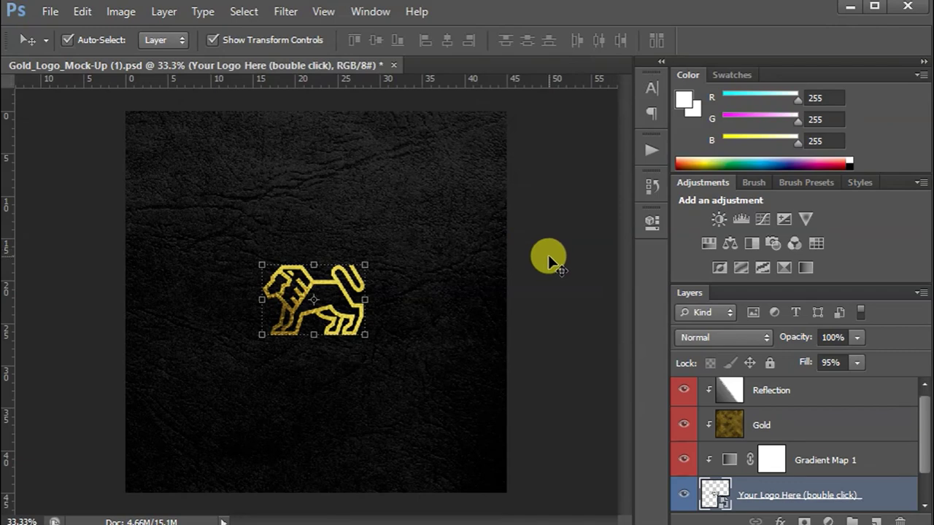
click(50, 13)
click(115, 209)
click(580, 321)
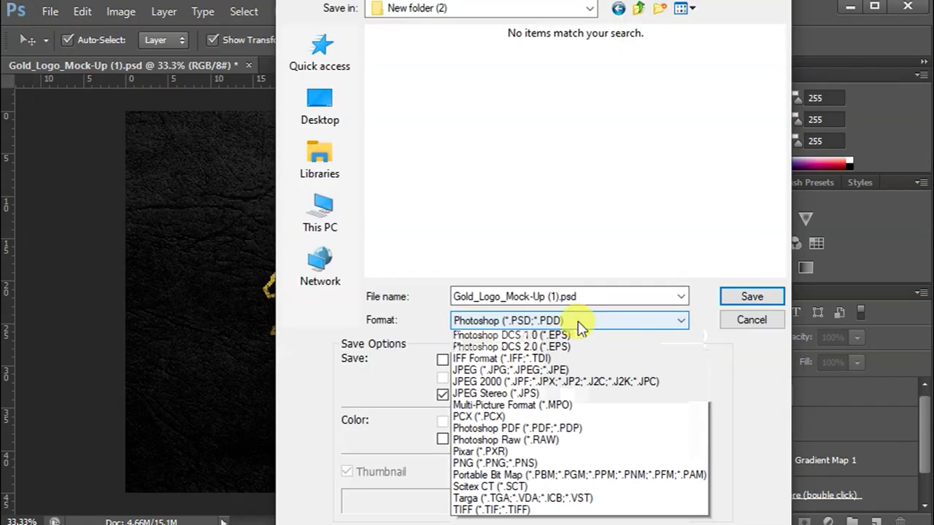
click(573, 212)
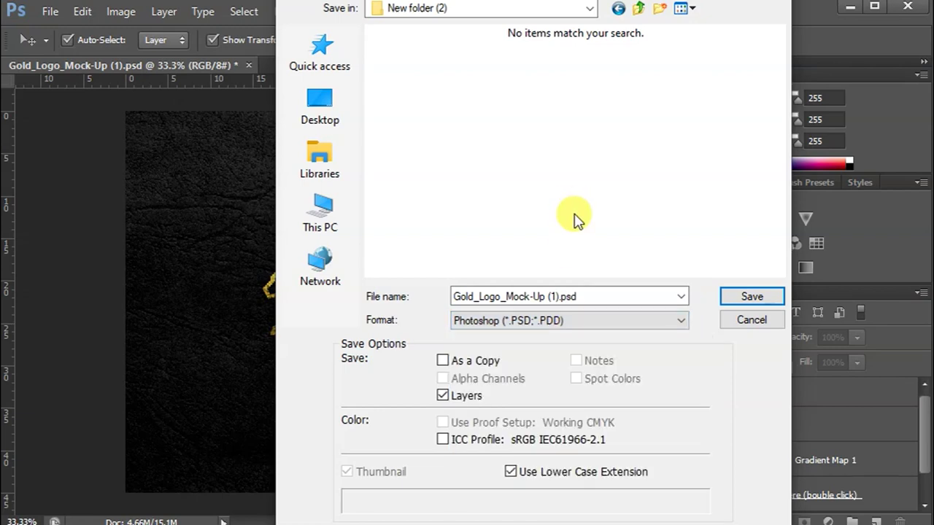
click(589, 321)
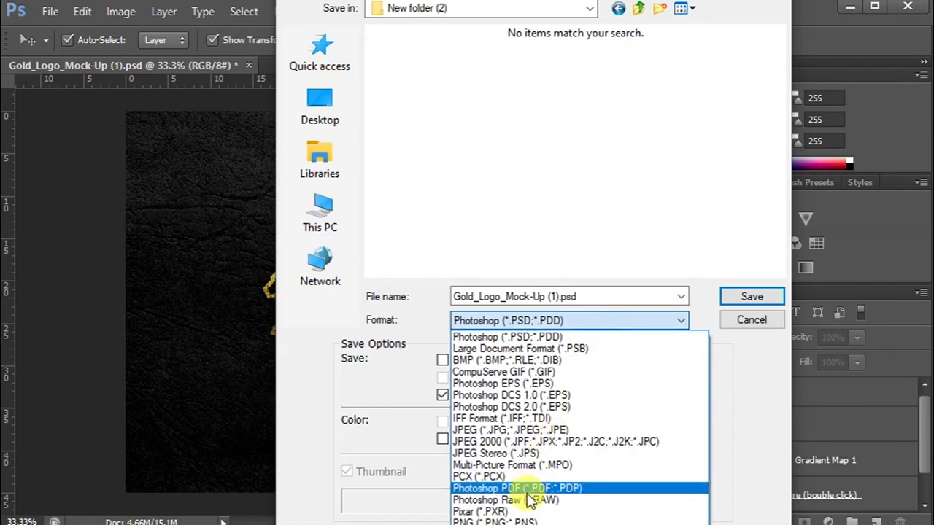
click(514, 431)
click(736, 298)
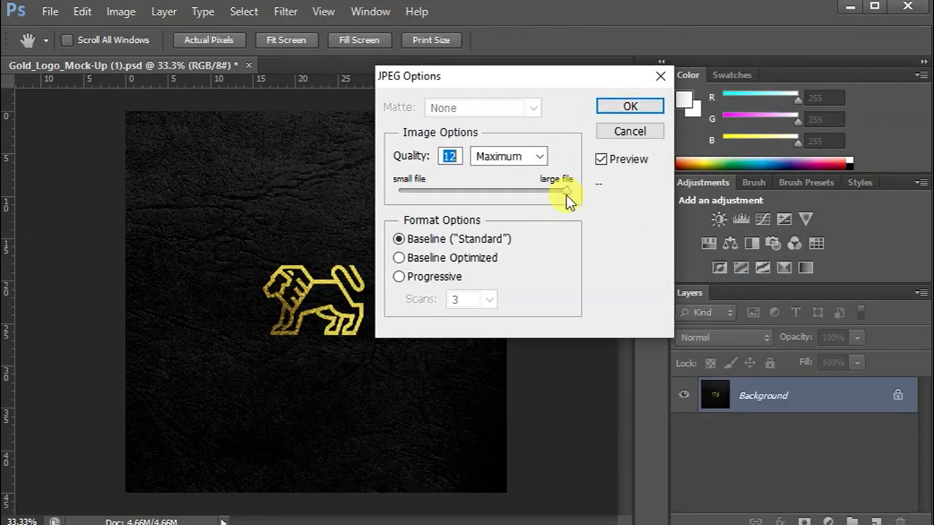
click(630, 107)
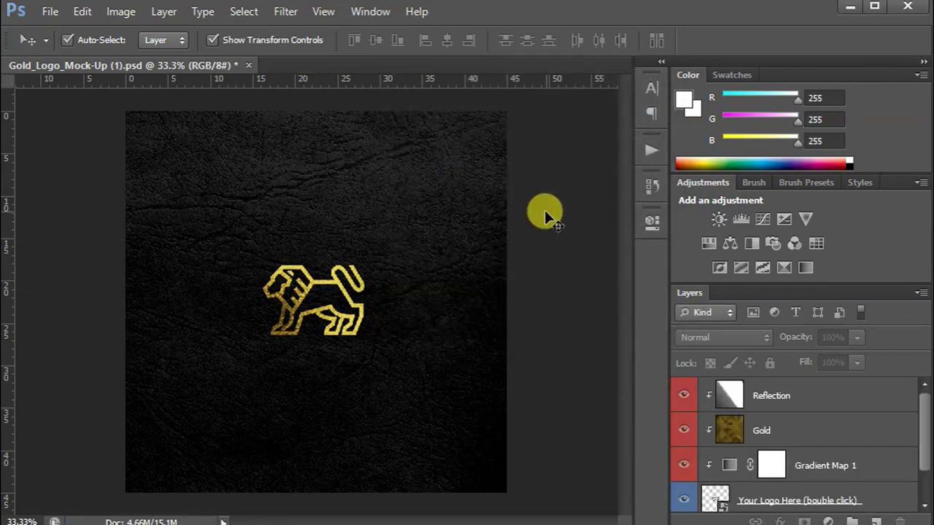
Step: Copy the Gold_Logo_Mock-Up (1) image from New folder (2) and close the folder window
click(30, 511)
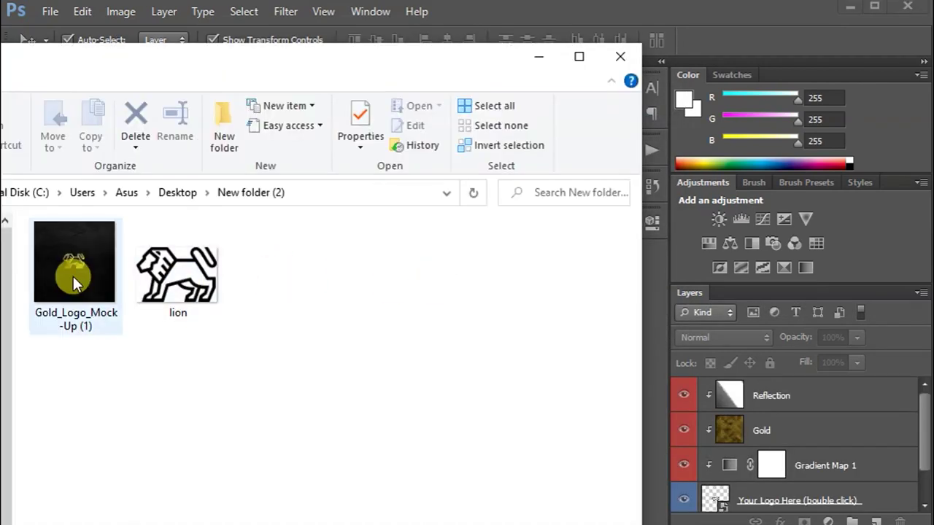
right_click(73, 275)
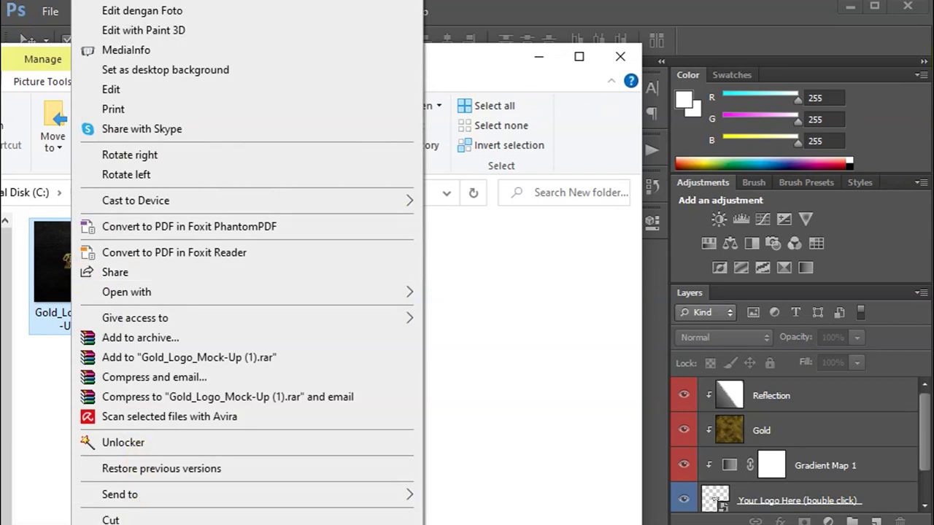
click(117, 522)
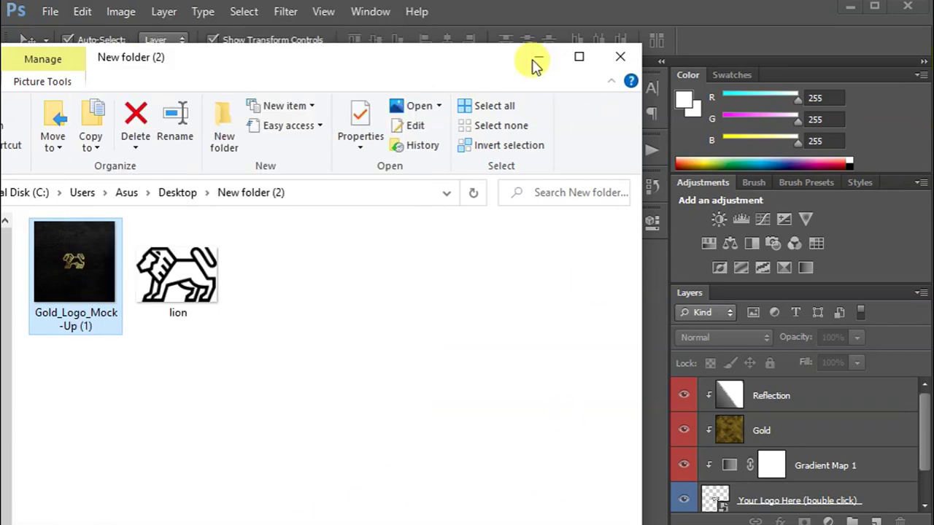
click(620, 57)
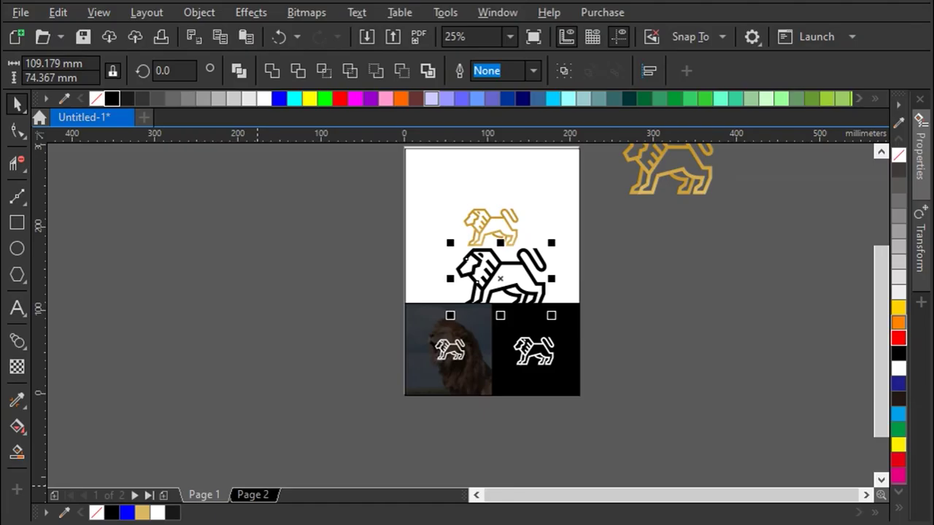
Step: Switch to CorelDRAW and paste the mock-up image beside the page's lower part, shrunk to about 147 mm square
click(313, 288)
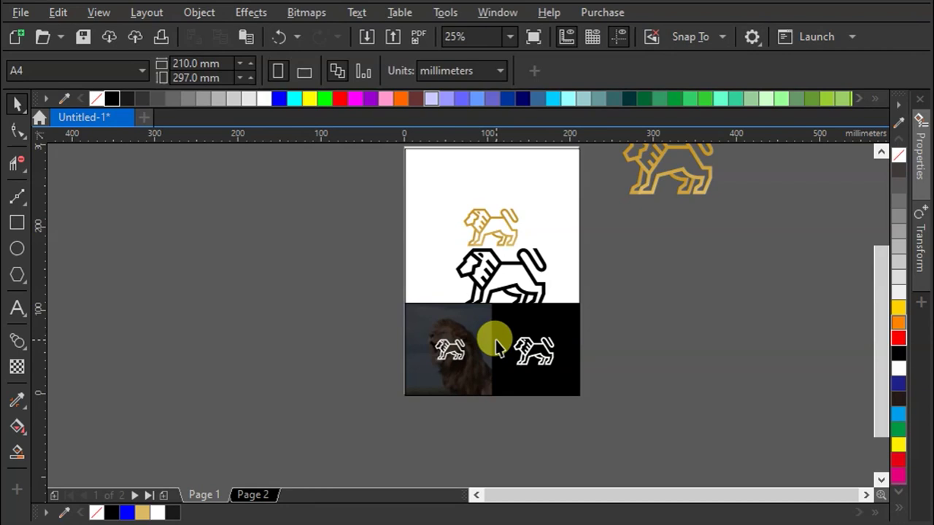
key(ctrl+v)
drag(679, 458, 679, 368)
drag(764, 437, 727, 398)
scroll(657, 365, up, 2)
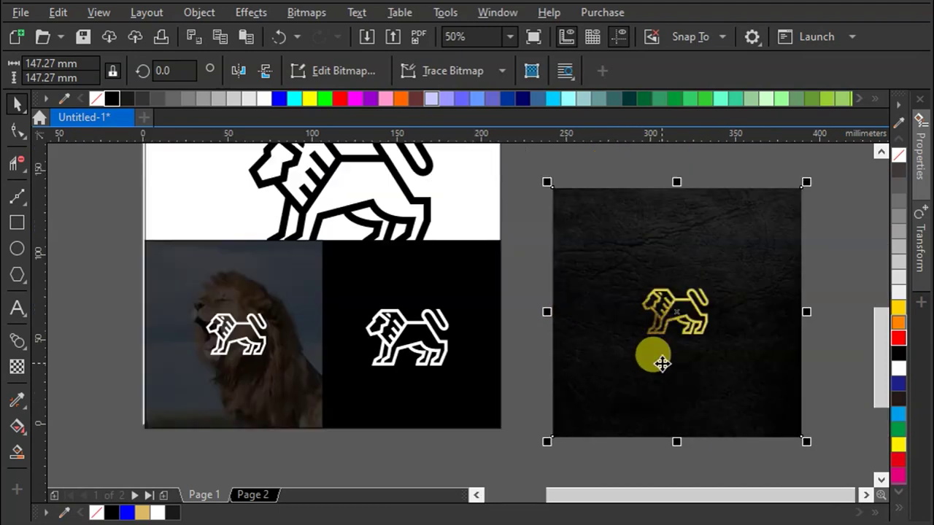
click(432, 321)
drag(432, 320, 514, 160)
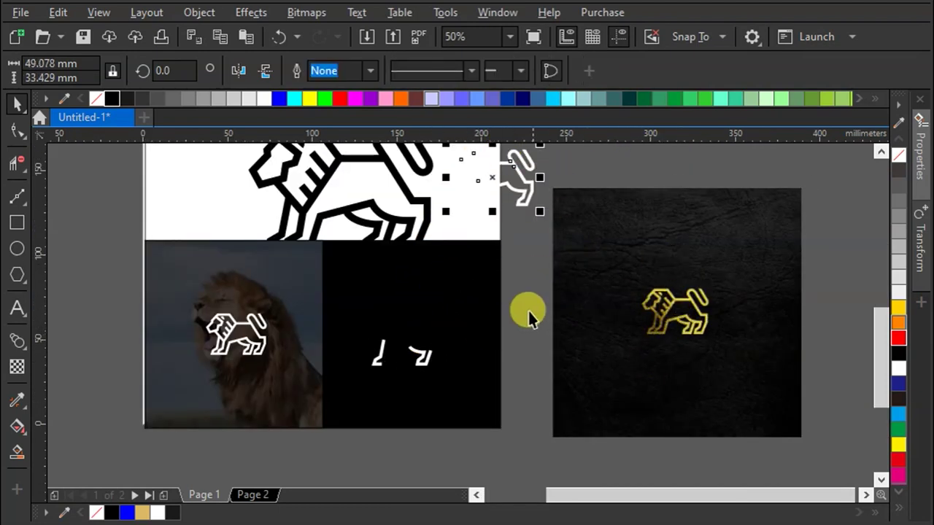
click(279, 36)
Step: Delete the white lion on the plain black half and PowerClip the mock-up image inside the black rectangle
drag(537, 388, 350, 276)
key(Delete)
right_click(755, 337)
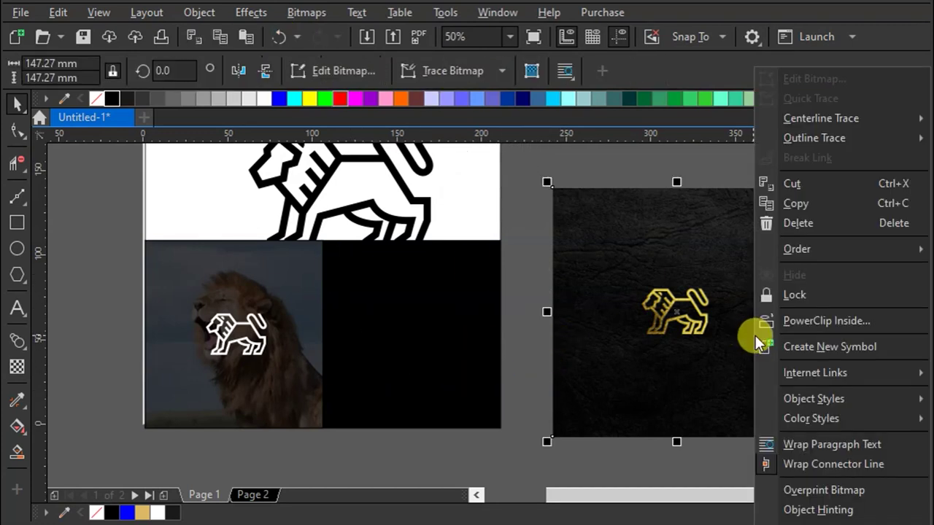
click(813, 320)
click(420, 329)
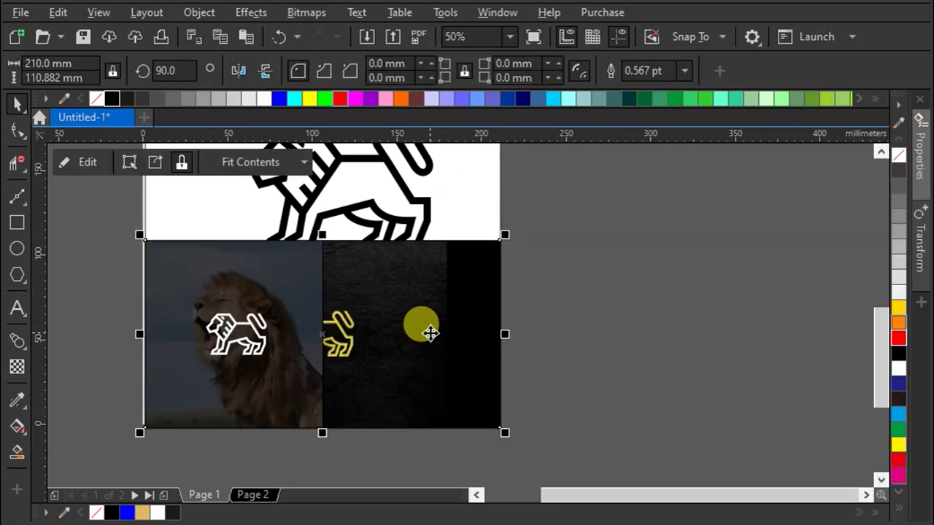
Step: Edit the PowerClip contents so the leather mock-up is about 159 mm square and fills the half beside the lion photo
right_click(430, 333)
click(511, 61)
drag(425, 343, 455, 335)
mouse_move(542, 201)
mouse_down()
mouse_move(538, 192)
mouse_move(552, 207)
mouse_up()
mouse_move(449, 311)
mouse_down()
mouse_move(437, 323)
mouse_move(433, 313)
mouse_up()
right_click(436, 315)
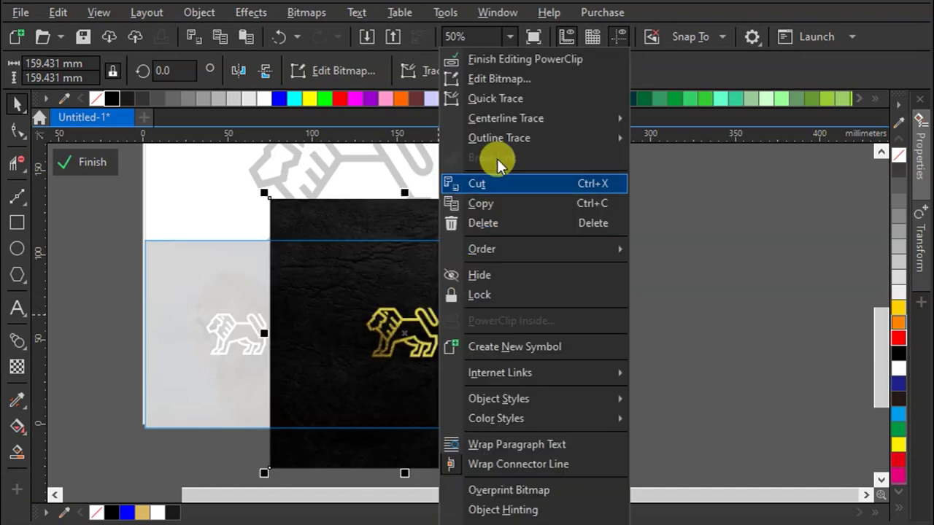
click(551, 62)
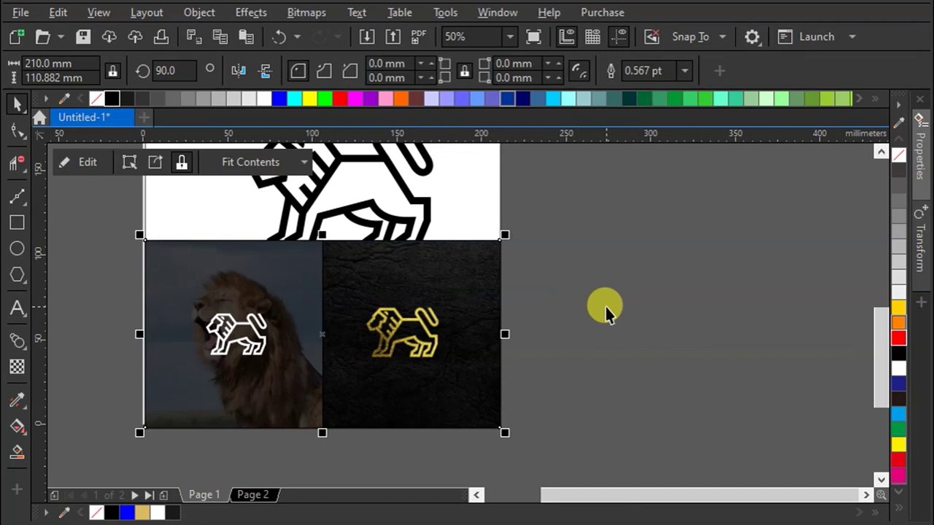
Step: Reopen the PowerClip and shift the leather mock-up slightly away from the photo so its gold lion sits centred in its half
double_click(483, 306)
scroll(416, 332, up, 2)
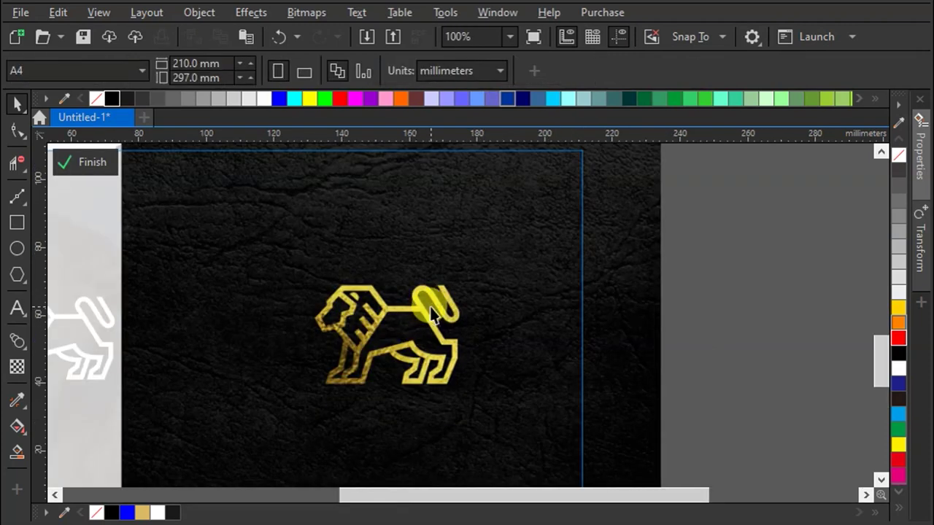
click(438, 307)
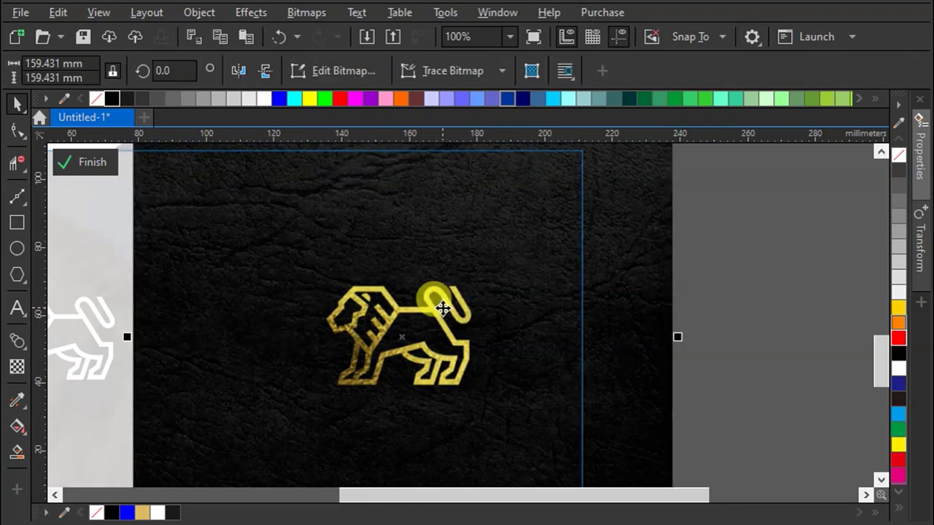
right_click(438, 307)
click(544, 63)
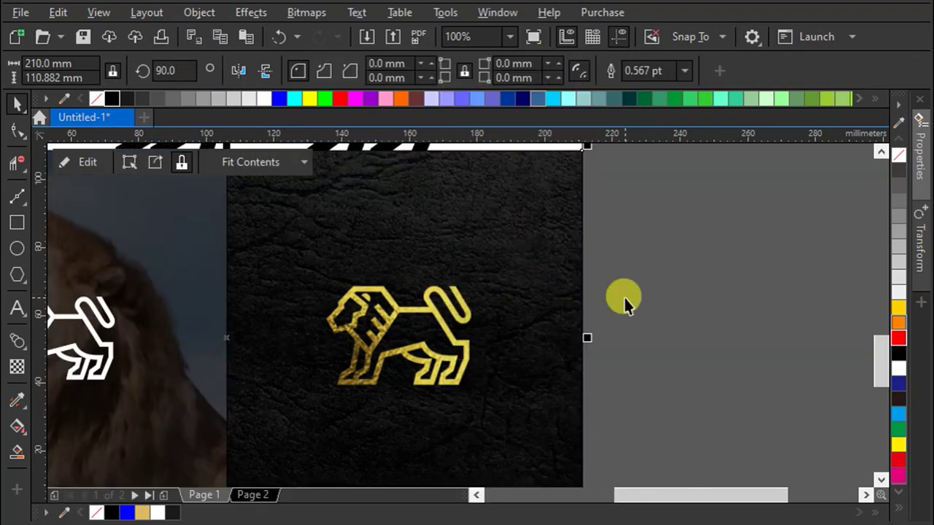
scroll(623, 295, down, 2)
click(673, 302)
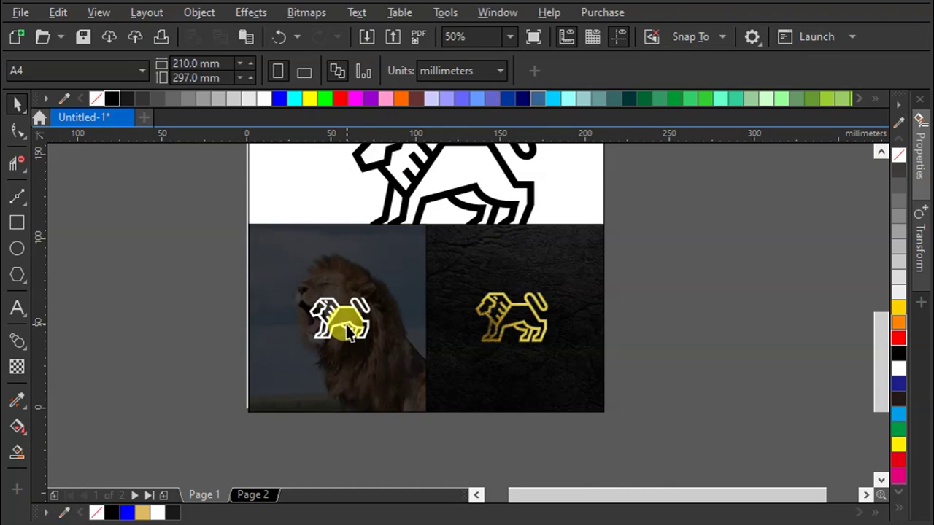
Step: Delete the large black lion with its leftover parts on the page and the spare gold lion outside the page
scroll(346, 327, up, 2)
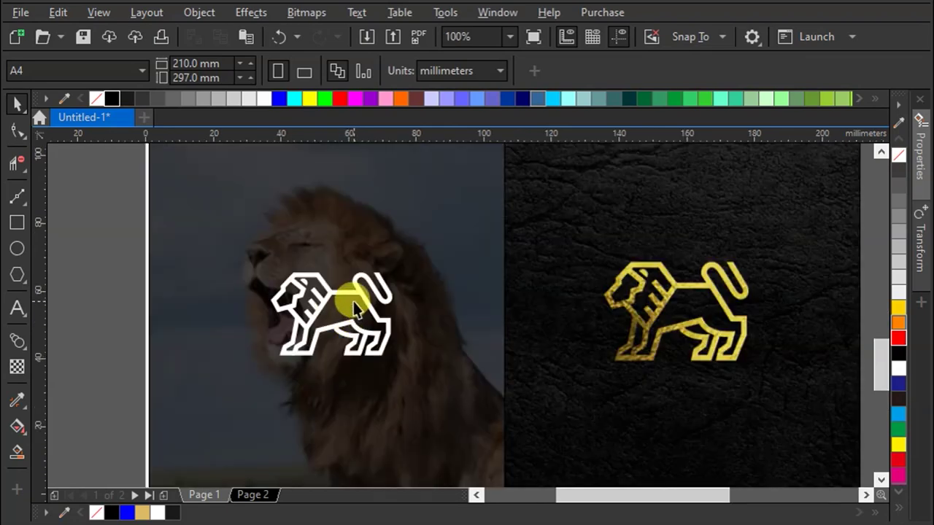
scroll(371, 374, down, 2)
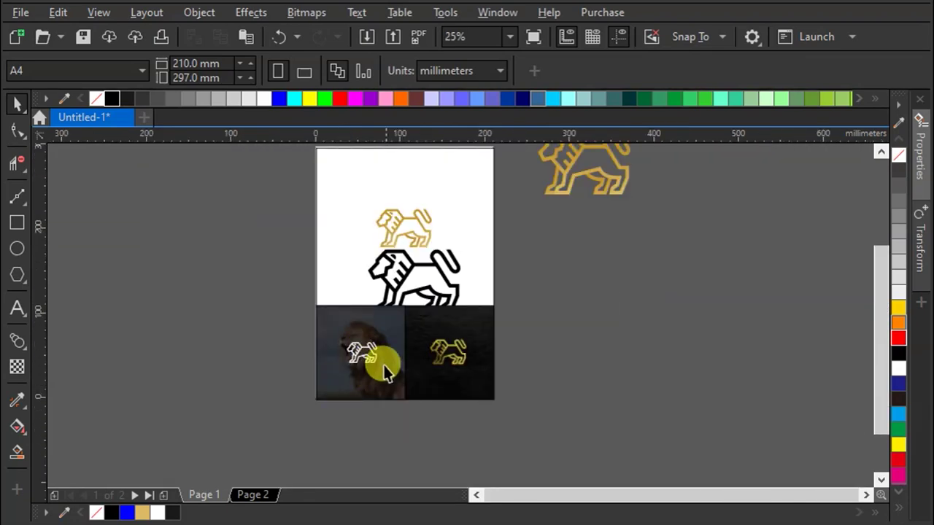
scroll(387, 370, down, 1)
scroll(391, 319, up, 1)
click(387, 319)
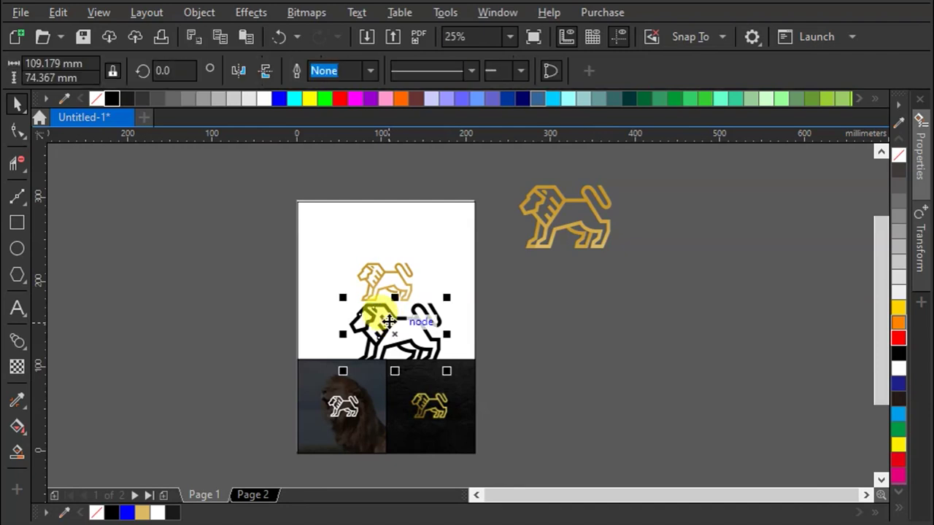
key(Delete)
drag(242, 316, 528, 382)
key(Delete)
drag(688, 302, 475, 156)
key(Delete)
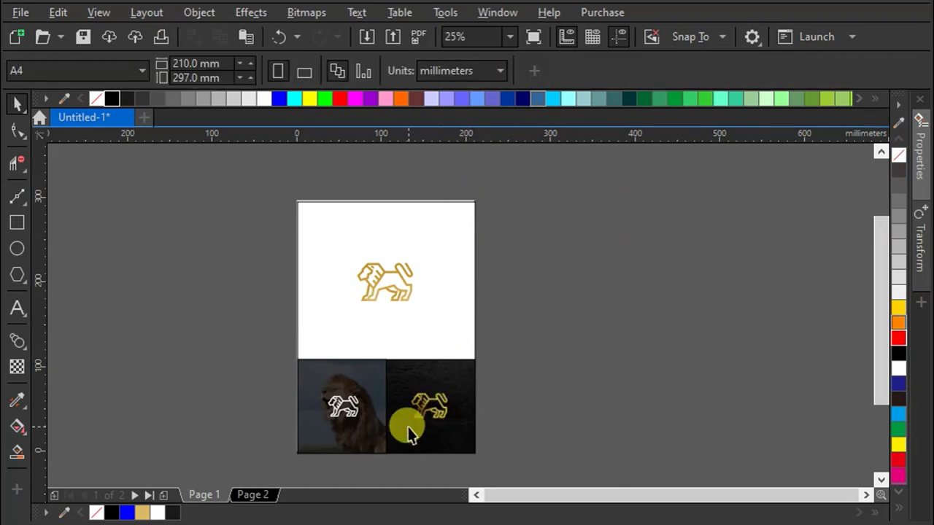
scroll(390, 372, up, 1)
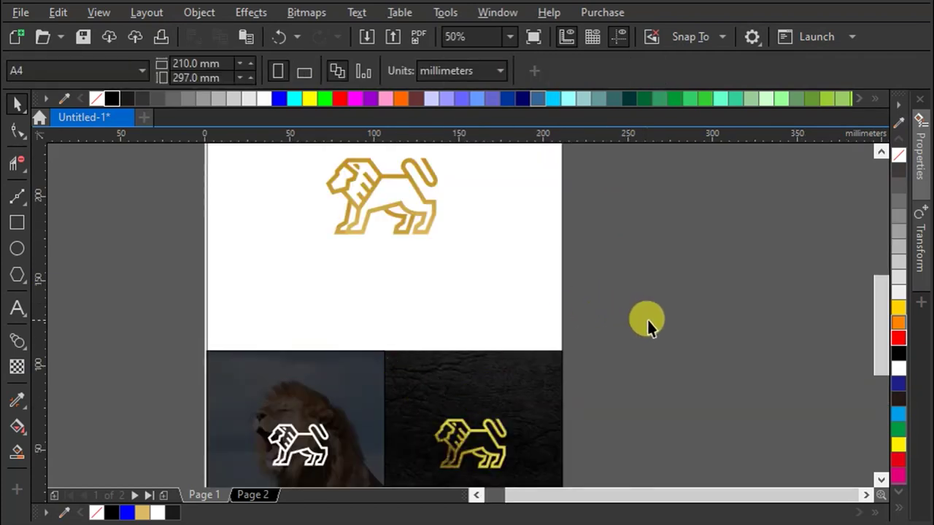
drag(885, 318, 877, 340)
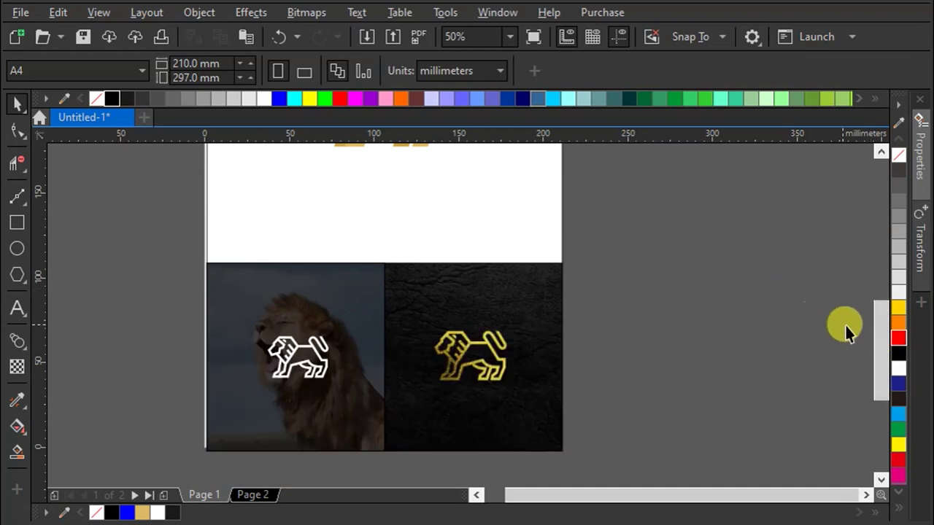
scroll(622, 448, down, 2)
scroll(510, 246, up, 4)
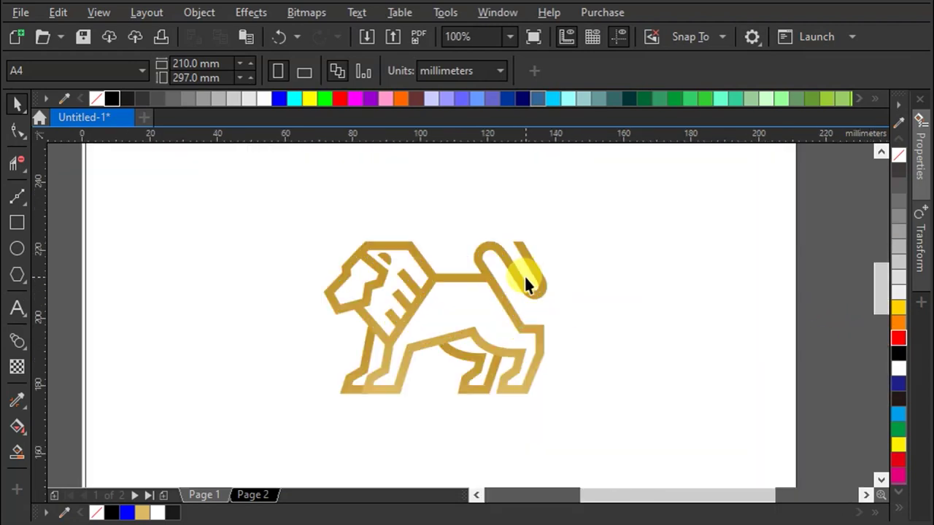